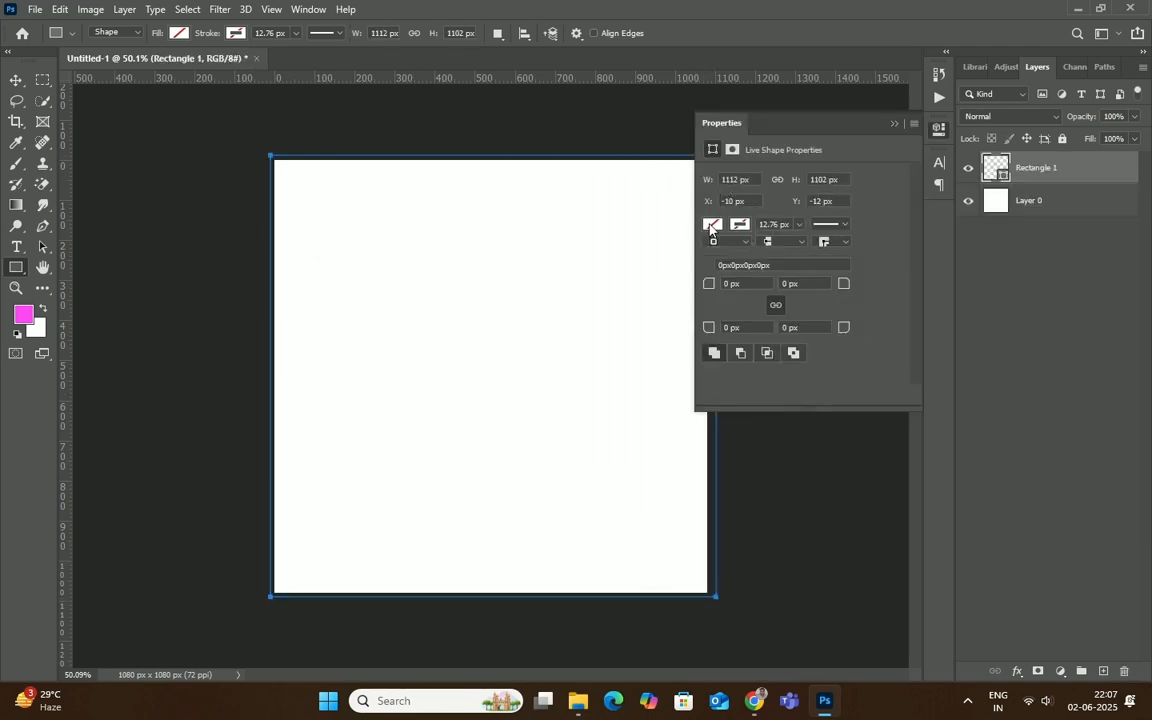
- Fill the canvas-sized rectangle with the solid crimson colour #bd003a
left_click(711, 225)
left_click(914, 255)
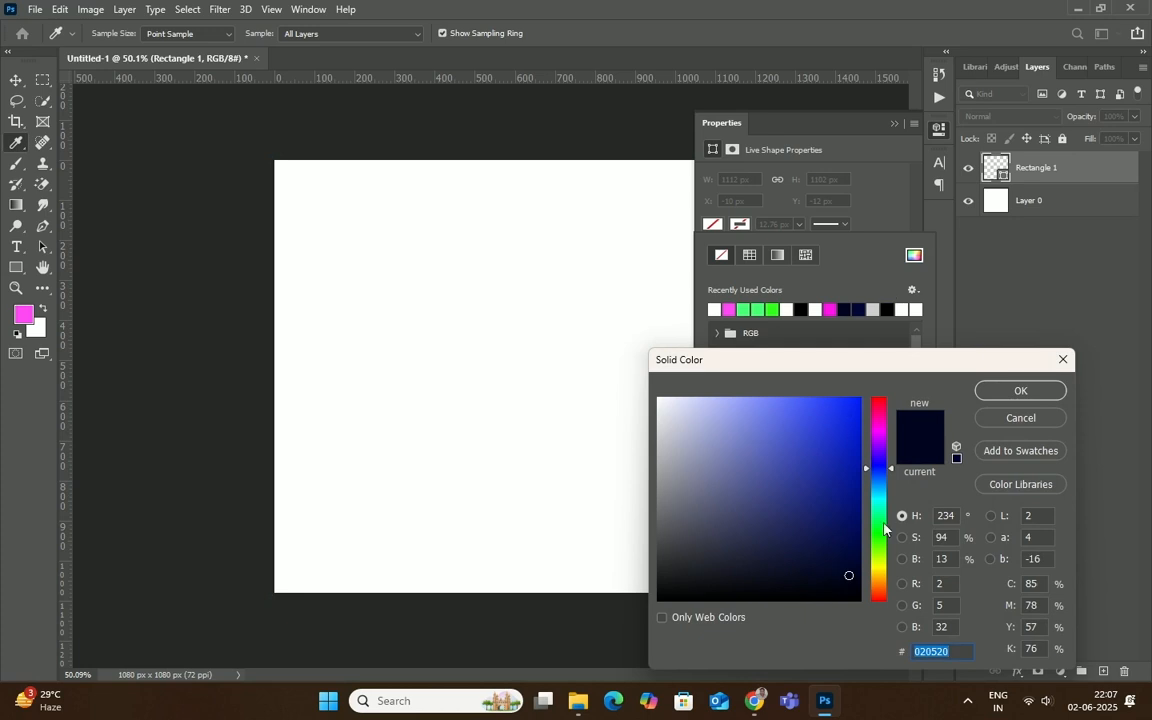
left_click_drag(879, 418, 880, 413)
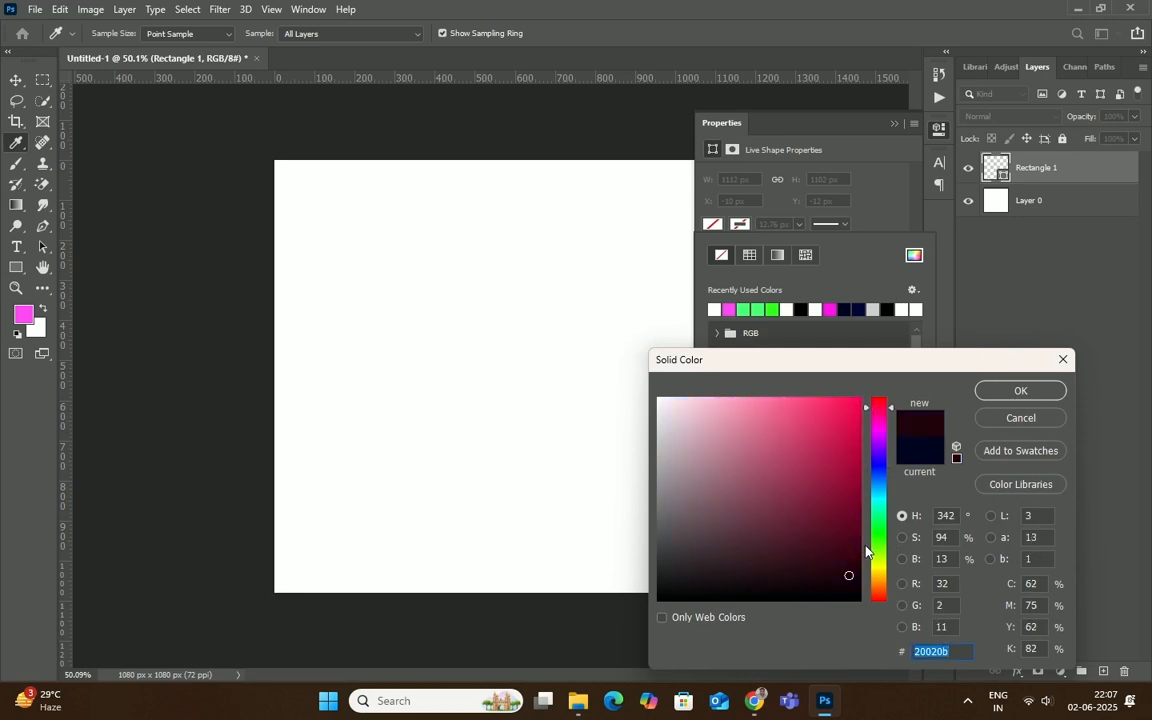
left_click(857, 518)
left_click_drag(857, 518, 859, 450)
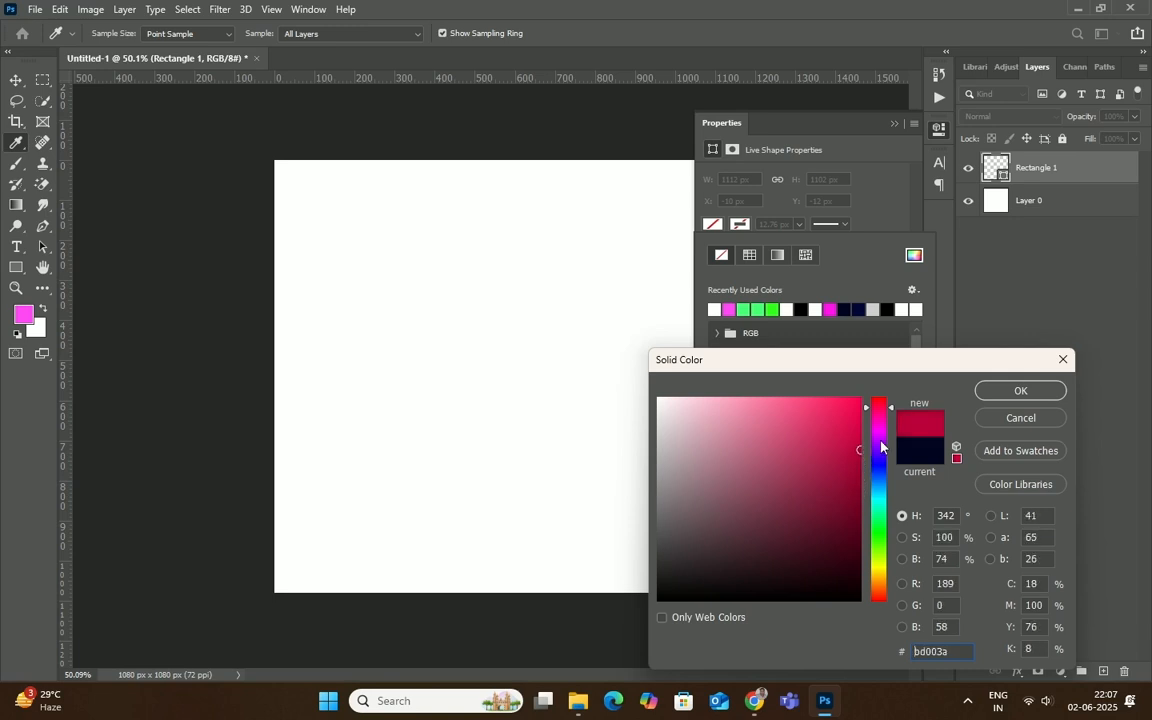
left_click(996, 392)
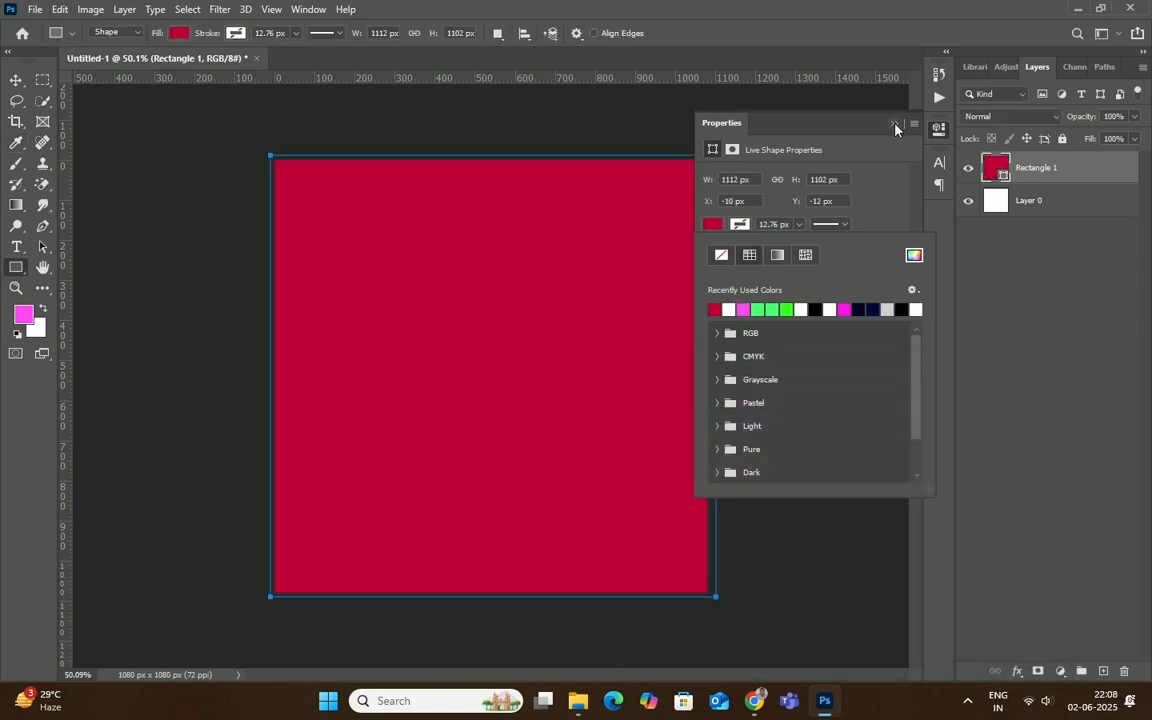
left_click(895, 125)
- Place the fabric image 587948810 as an embedded object and enlarge it to cover the whole canvas
left_click(16, 80)
scroll(417, 465, "up", 1)
scroll(417, 465, "down", 2)
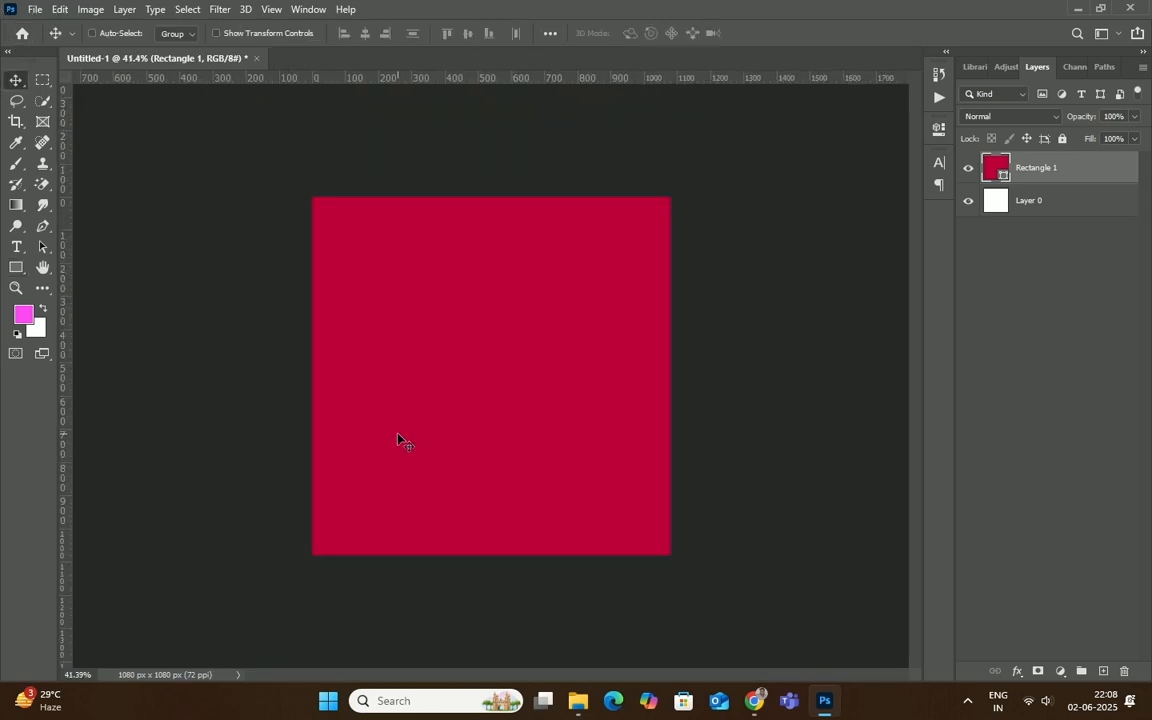
left_click(35, 9)
left_click(96, 328)
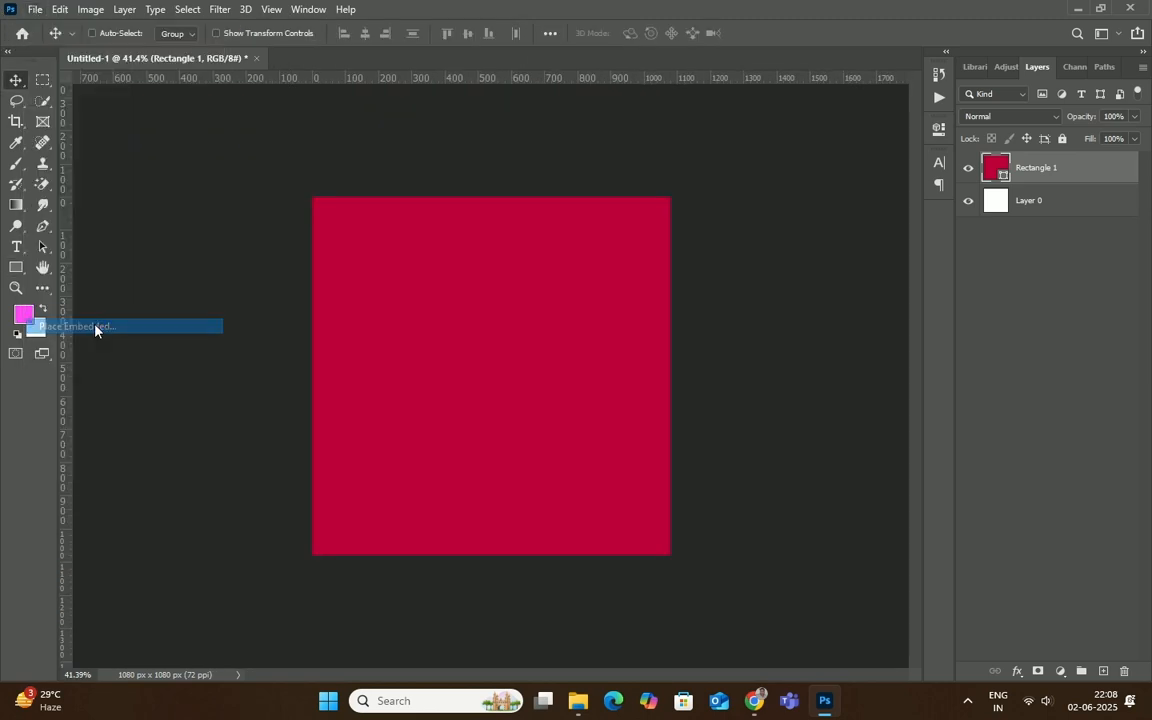
left_click(446, 316)
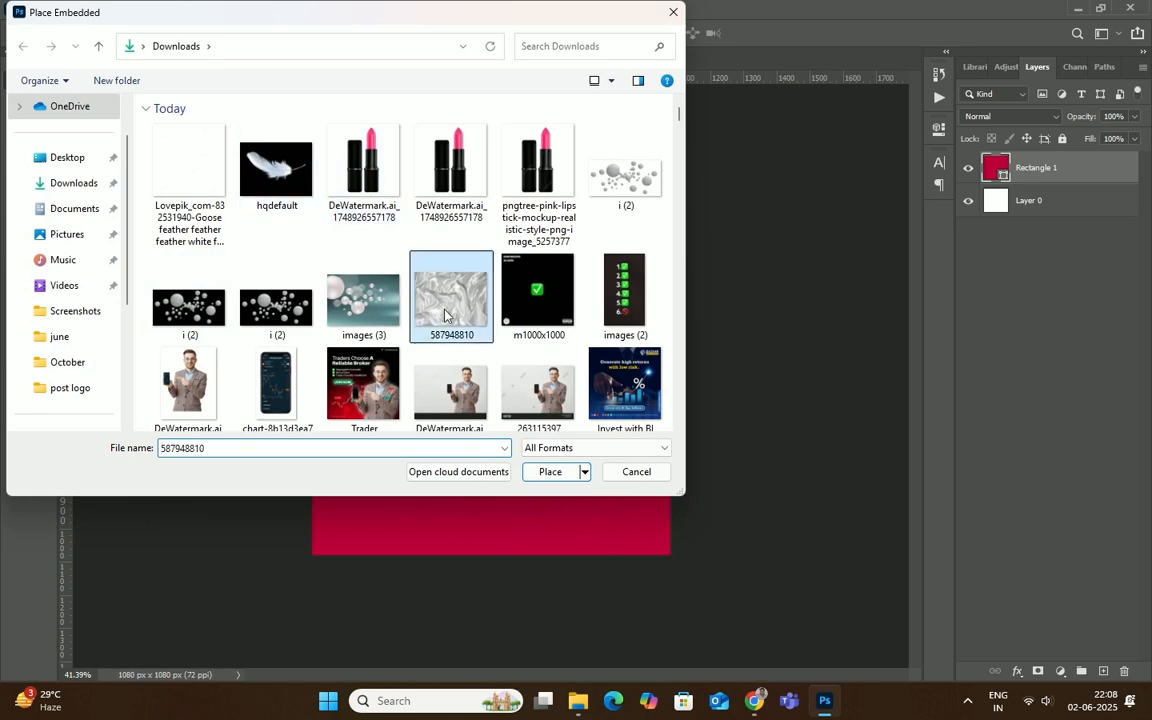
left_click(548, 474)
left_click_drag(657, 518, 773, 587)
left_click(763, 33)
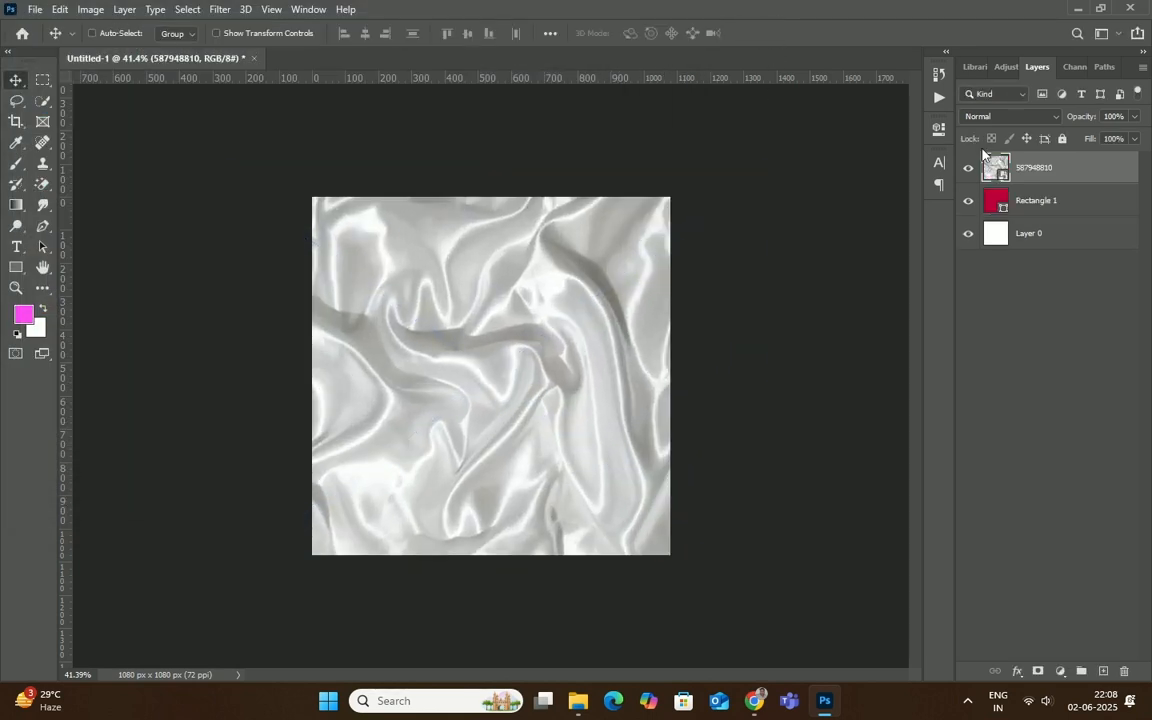
- Move the Rectangle 1 layer above the fabric image and set its blend mode to Multiply
left_click_drag(1027, 209, 1026, 169)
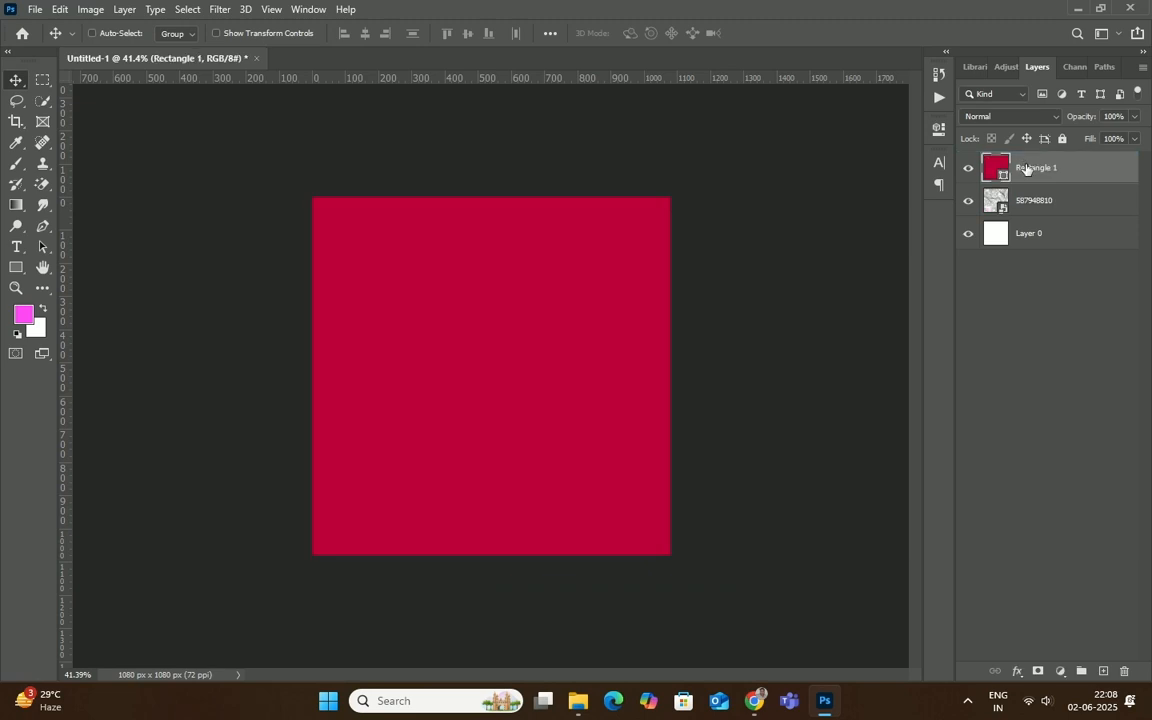
left_click(1016, 120)
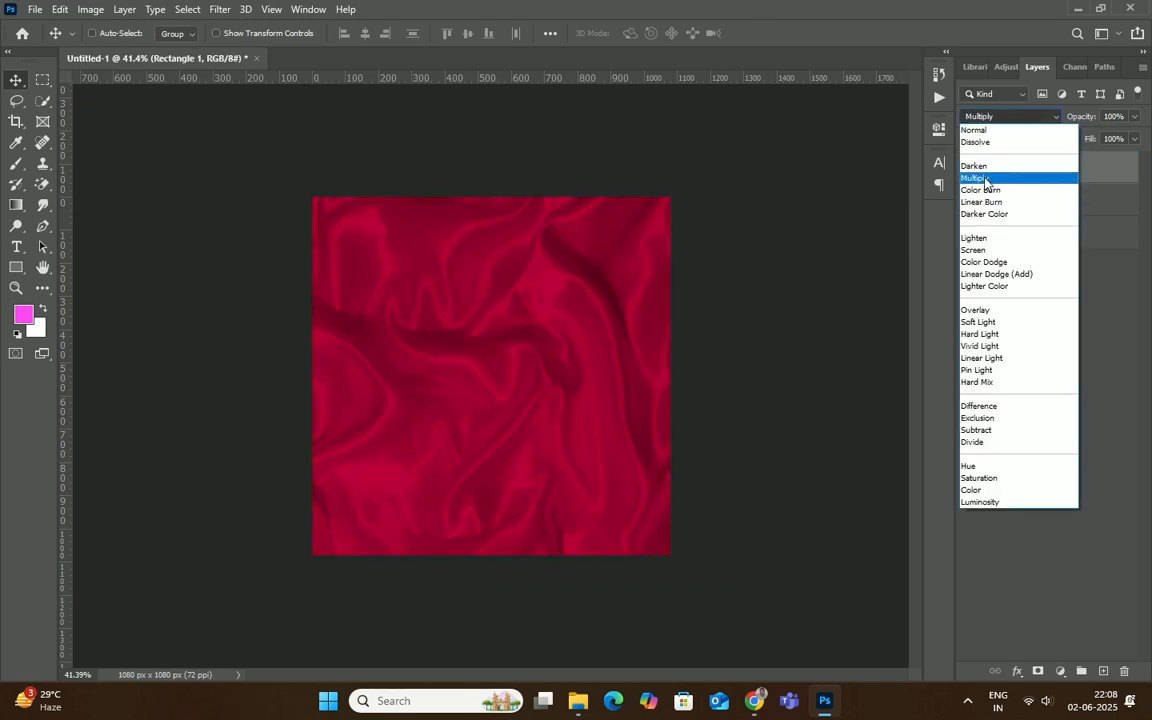
left_click(985, 180)
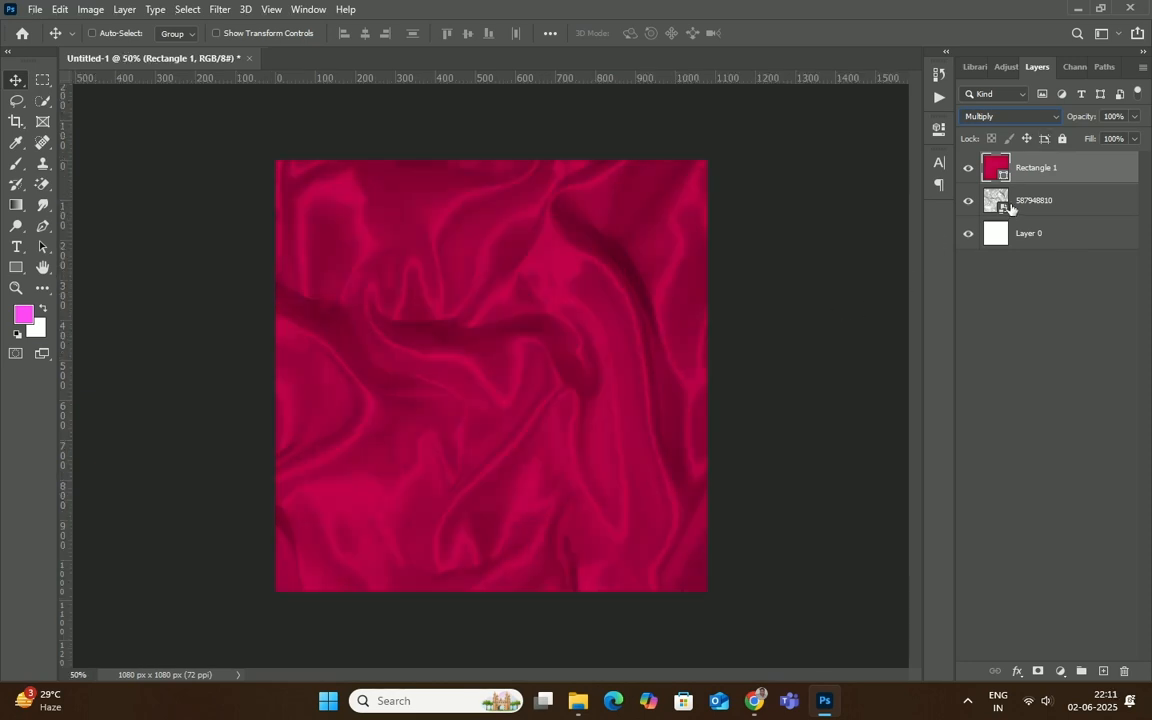
- Reduce the opacity of the fabric image layer 587948810 to 21%
left_click(1011, 205)
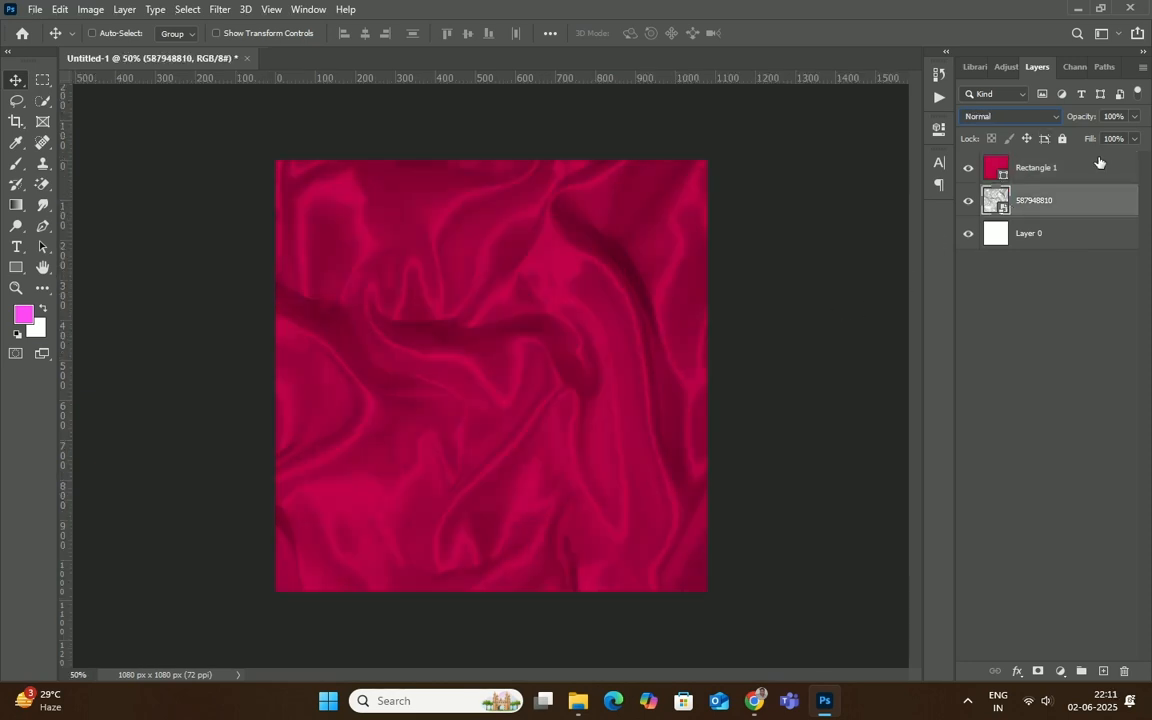
left_click(1136, 117)
left_click_drag(1109, 137, 1075, 140)
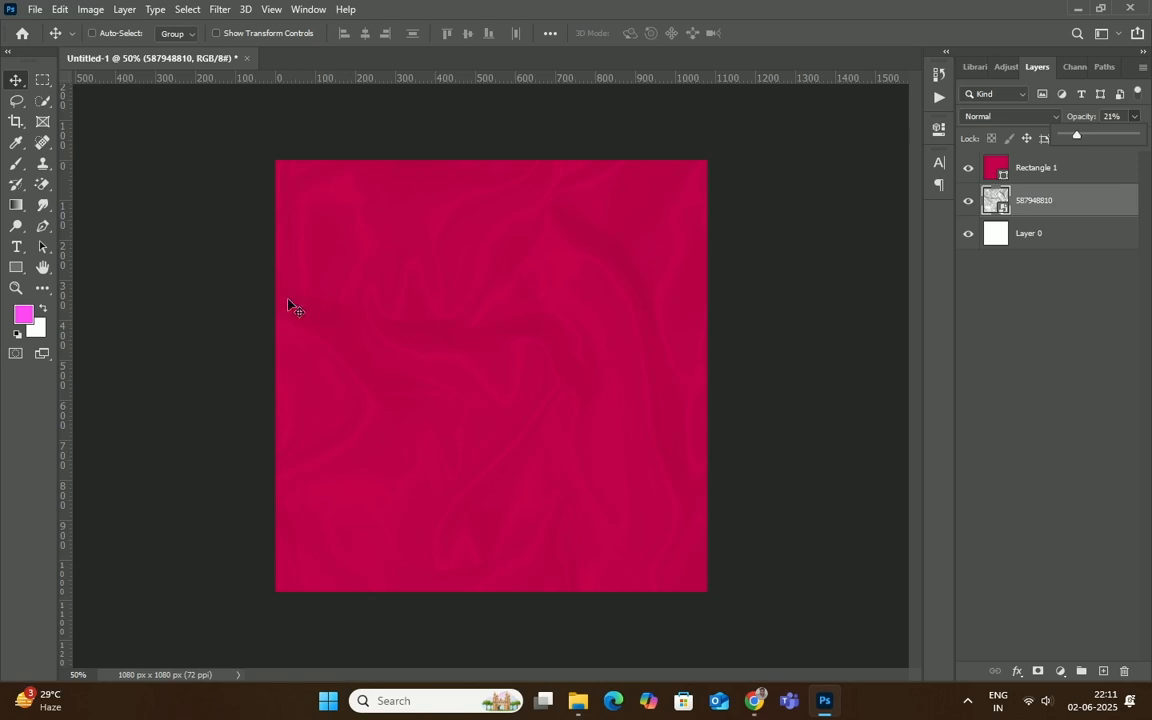
left_click(17, 82)
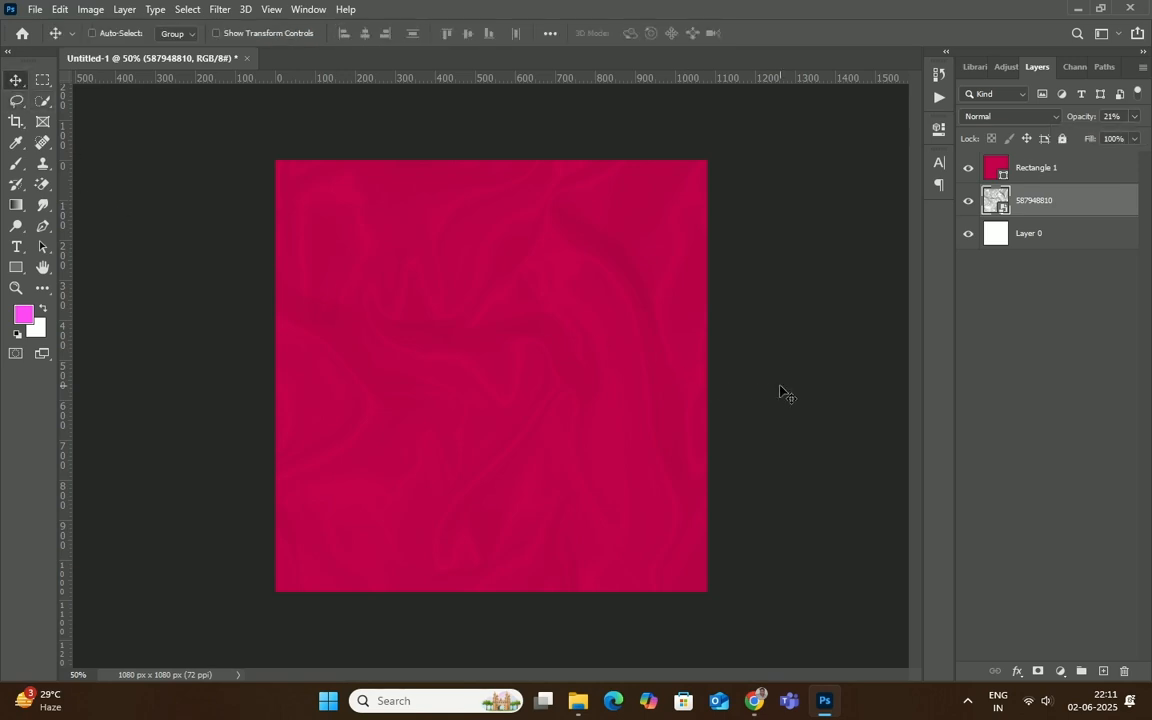
key("ctrl+plus")
key("ctrl+minus")
- Add a new empty layer above the Rectangle 1 layer
left_click(1068, 179)
key("ctrl+shift+alt+n")
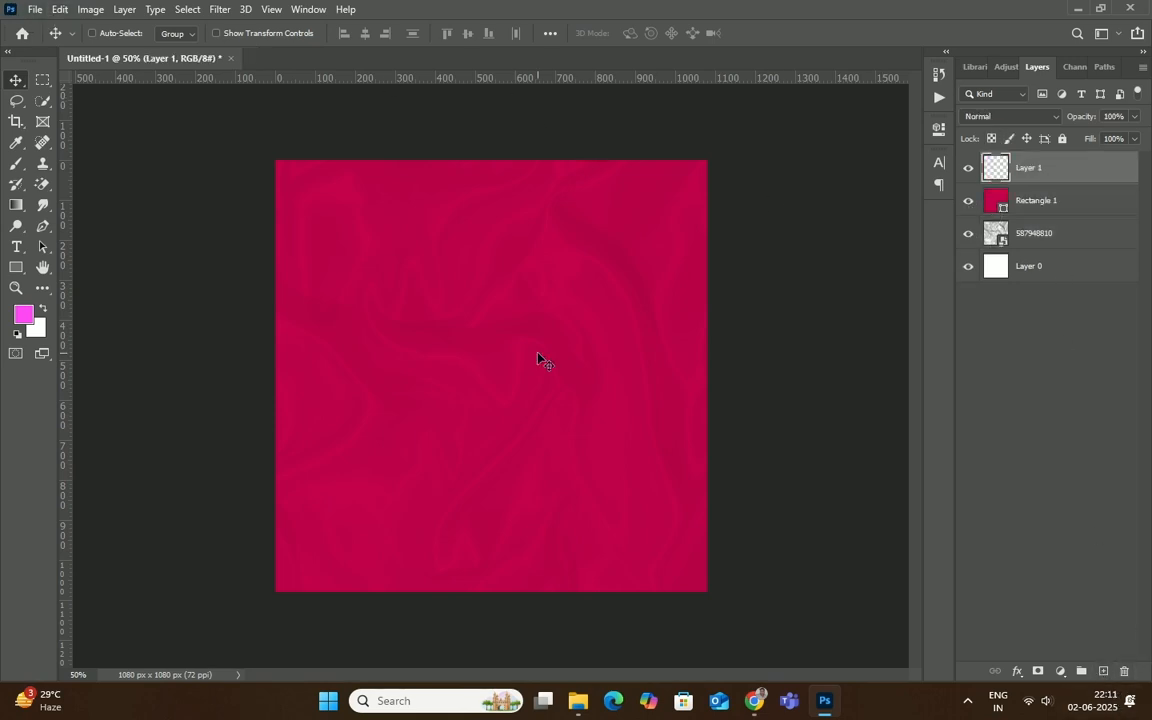
left_click(35, 9)
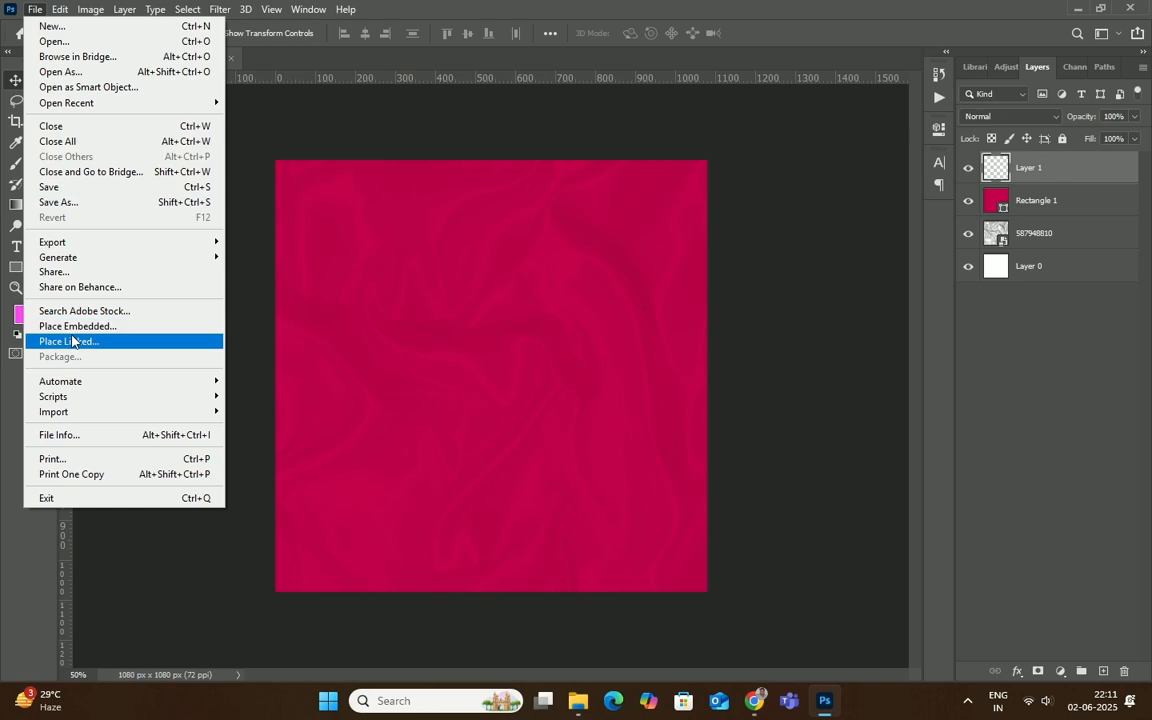
left_click(150, 339)
left_click(636, 471)
- Place the podium image 3d as an embedded object from the idahube > post logo folder on the E: drive
left_click(35, 10)
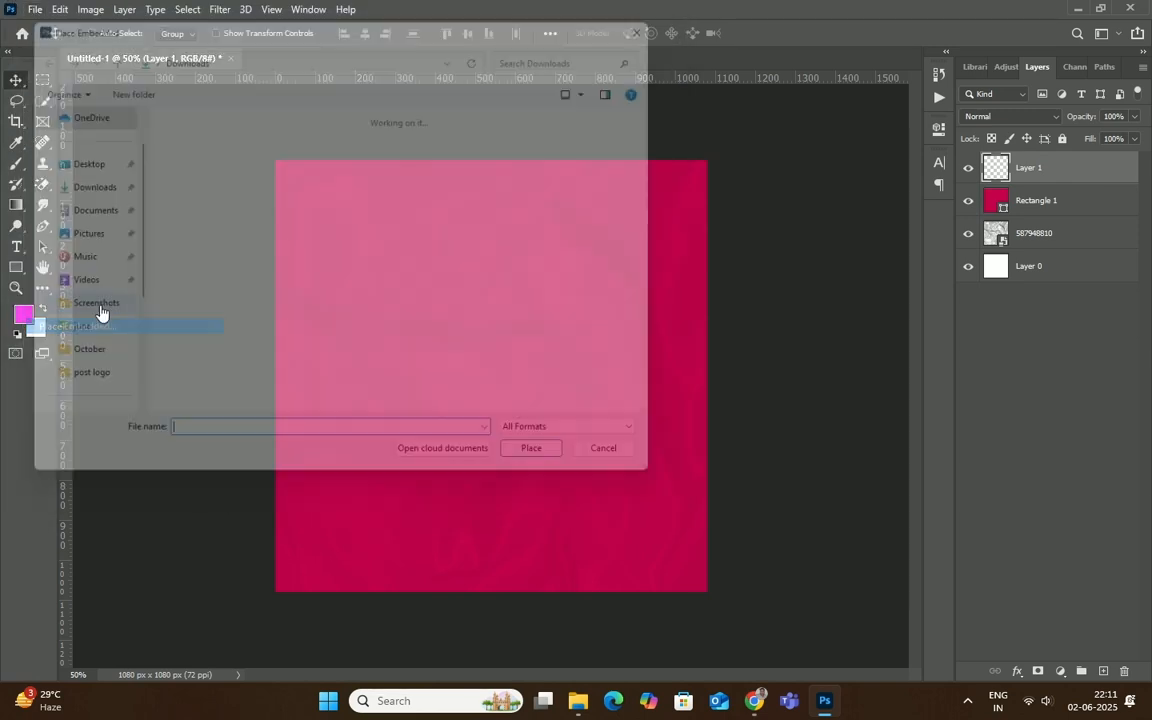
left_click(62, 325)
left_click(72, 183)
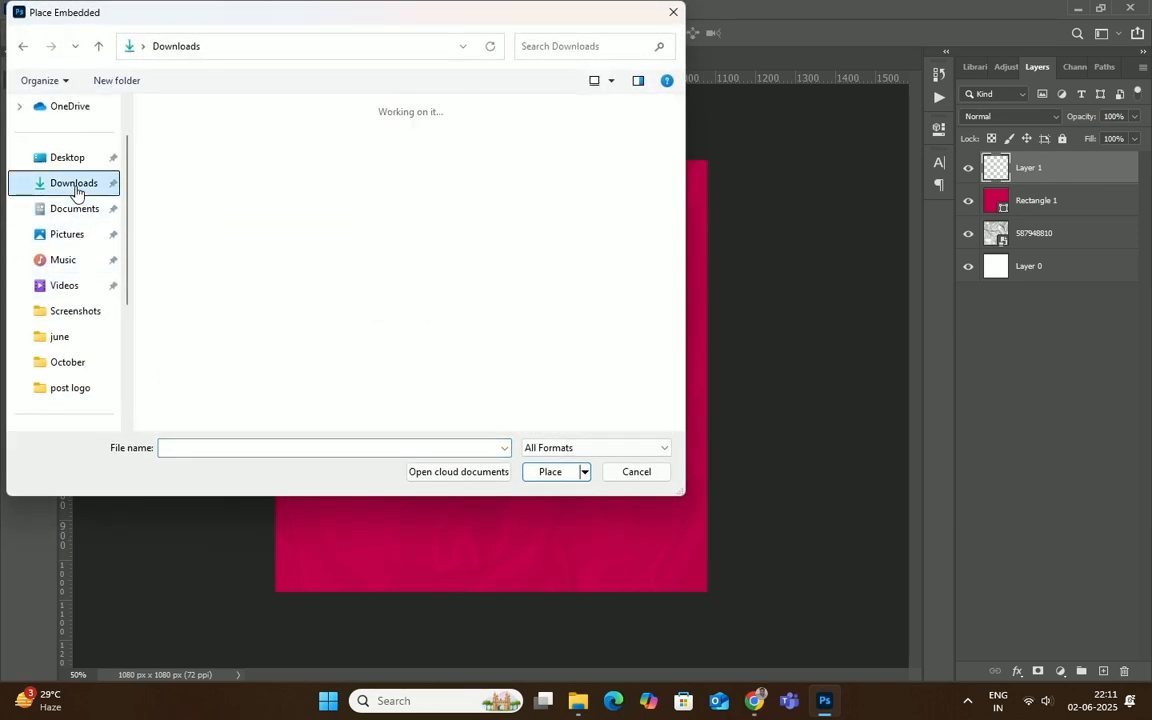
scroll(247, 309, "down", 5)
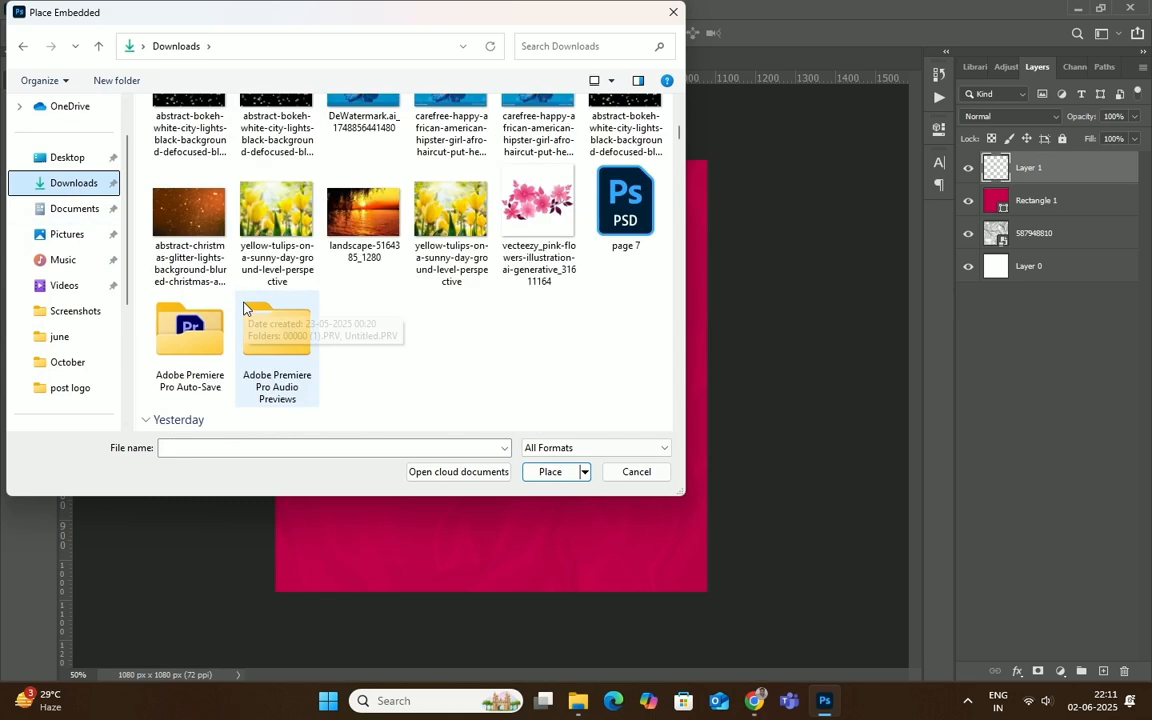
scroll(68, 332, "down", 2)
left_click(77, 311)
scroll(400, 240, "down", 3)
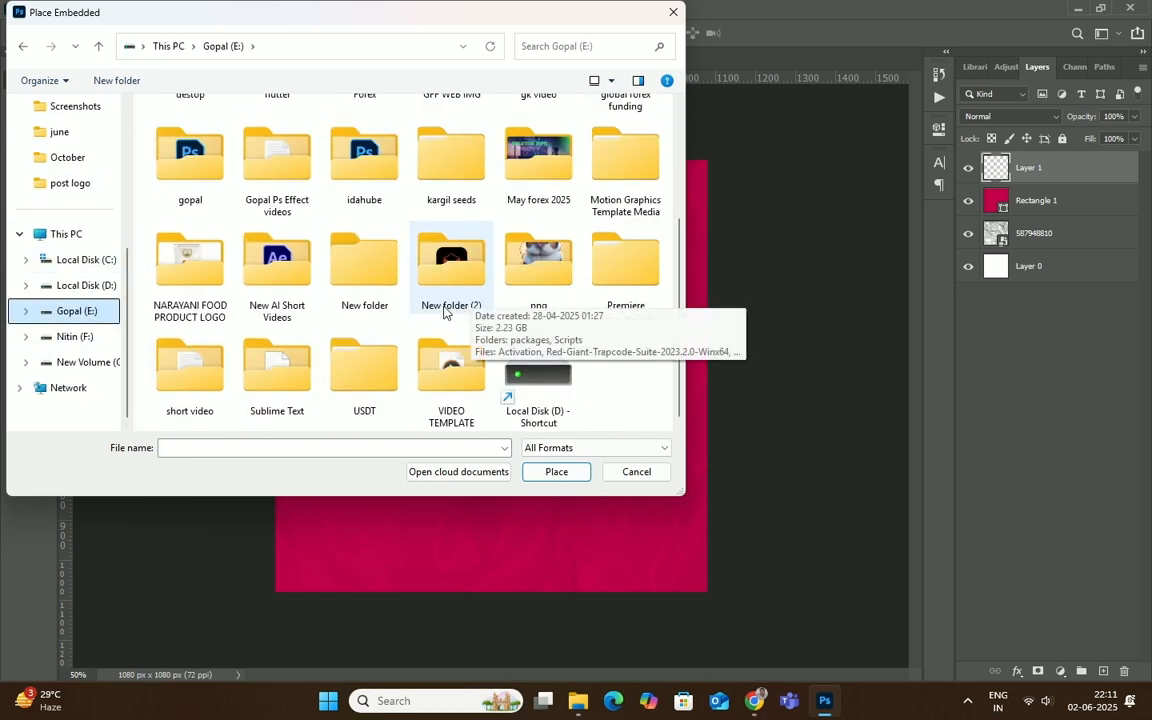
scroll(445, 313, "up", 2)
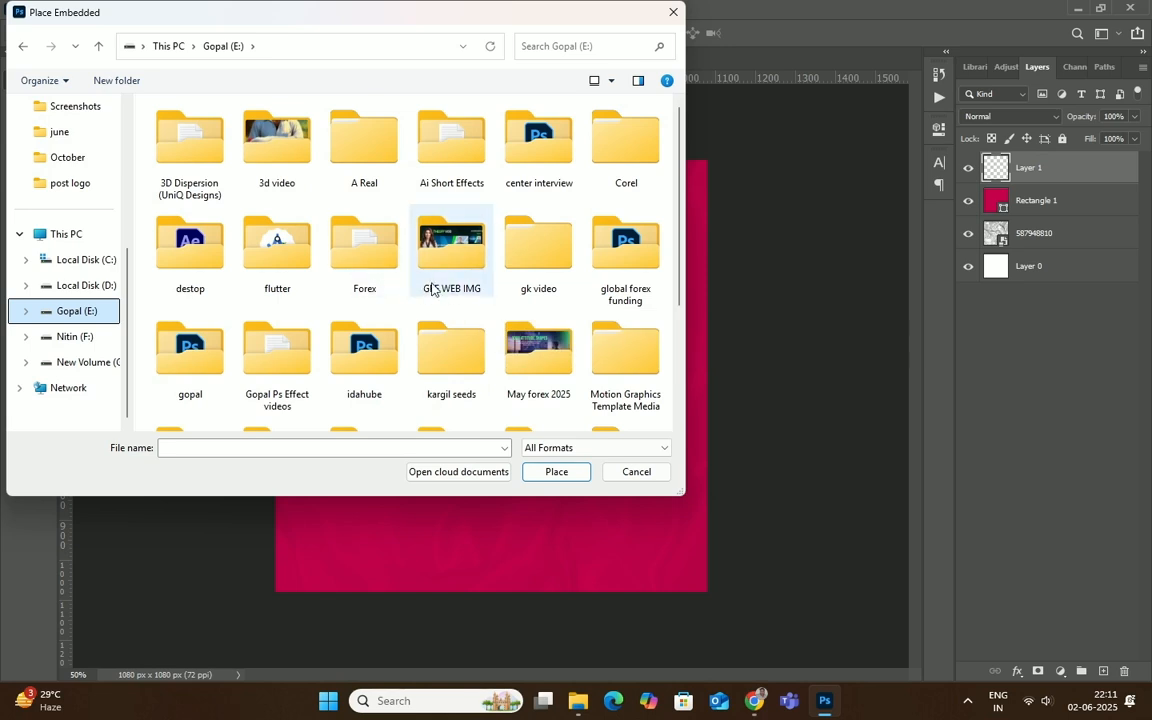
double_click(373, 385)
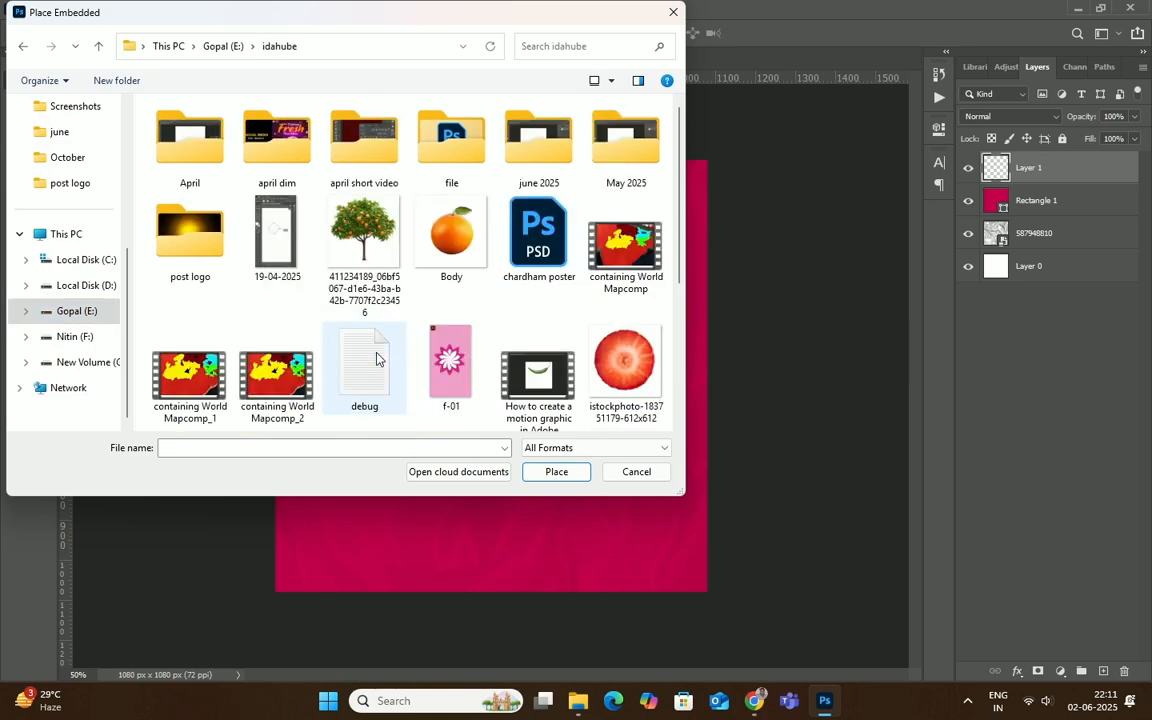
double_click(165, 245)
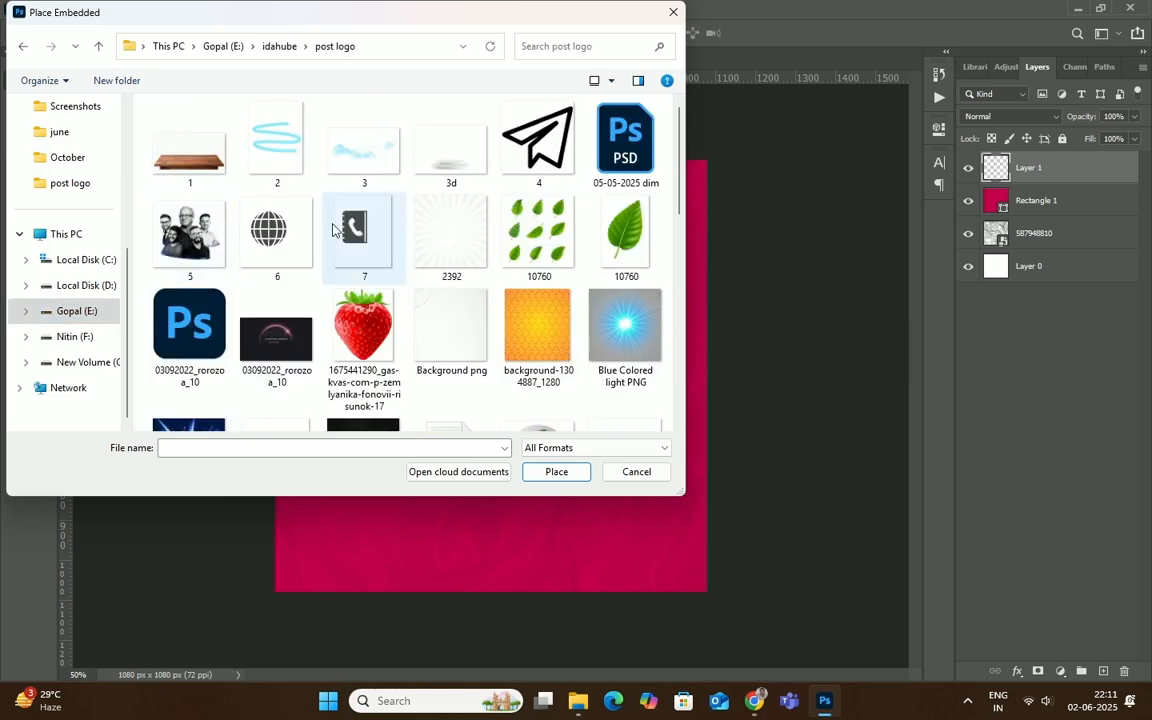
left_click(451, 145)
left_click(563, 474)
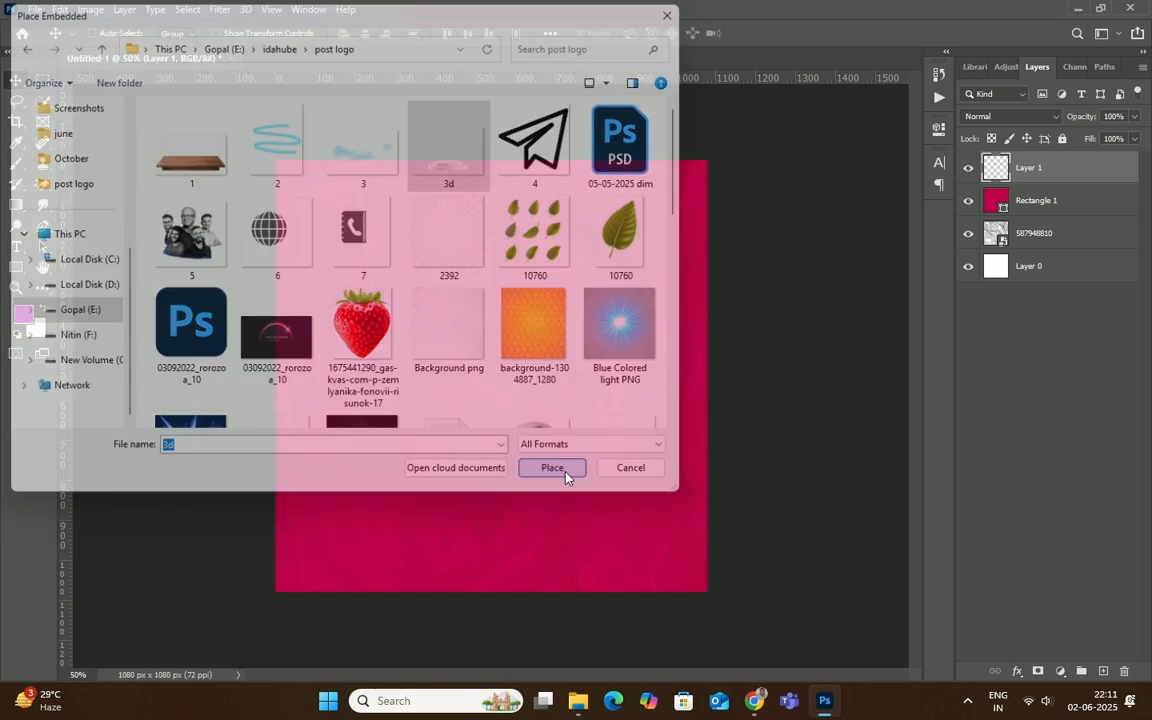
- Scale the podium image to about 20.47% and position it in the lower middle of the canvas, at about X 558 px, Y 466 px
left_click_drag(707, 520, 738, 540)
left_click_drag(527, 509, 536, 479)
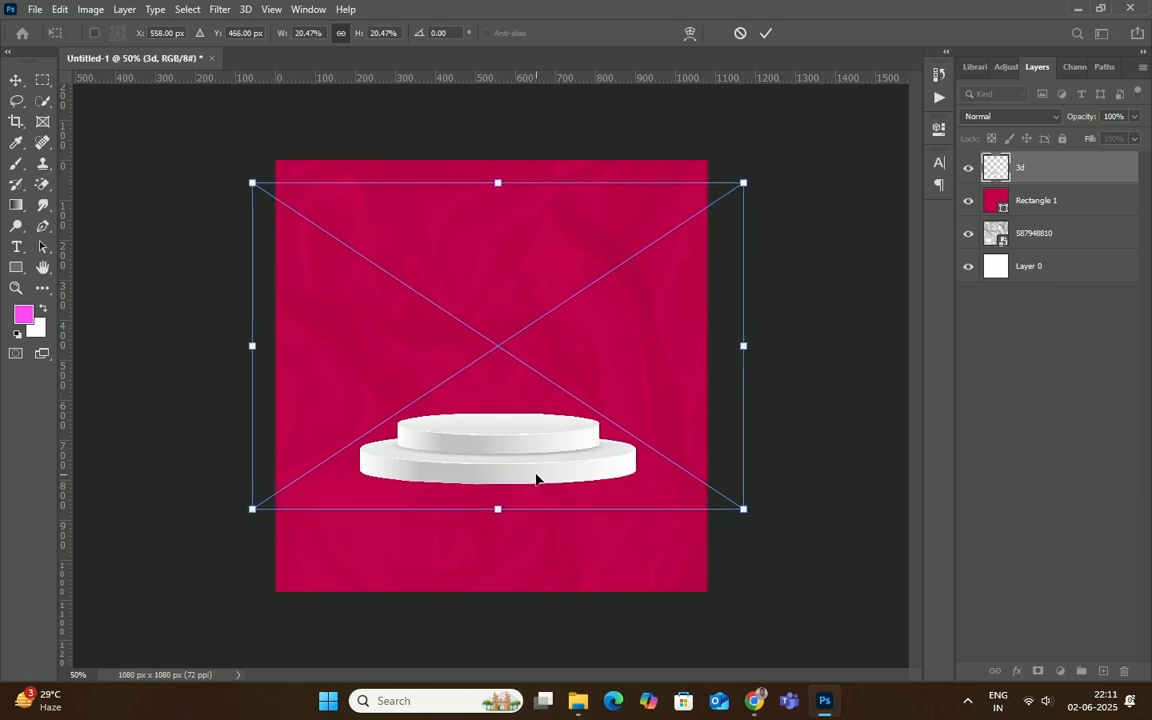
left_click(766, 33)
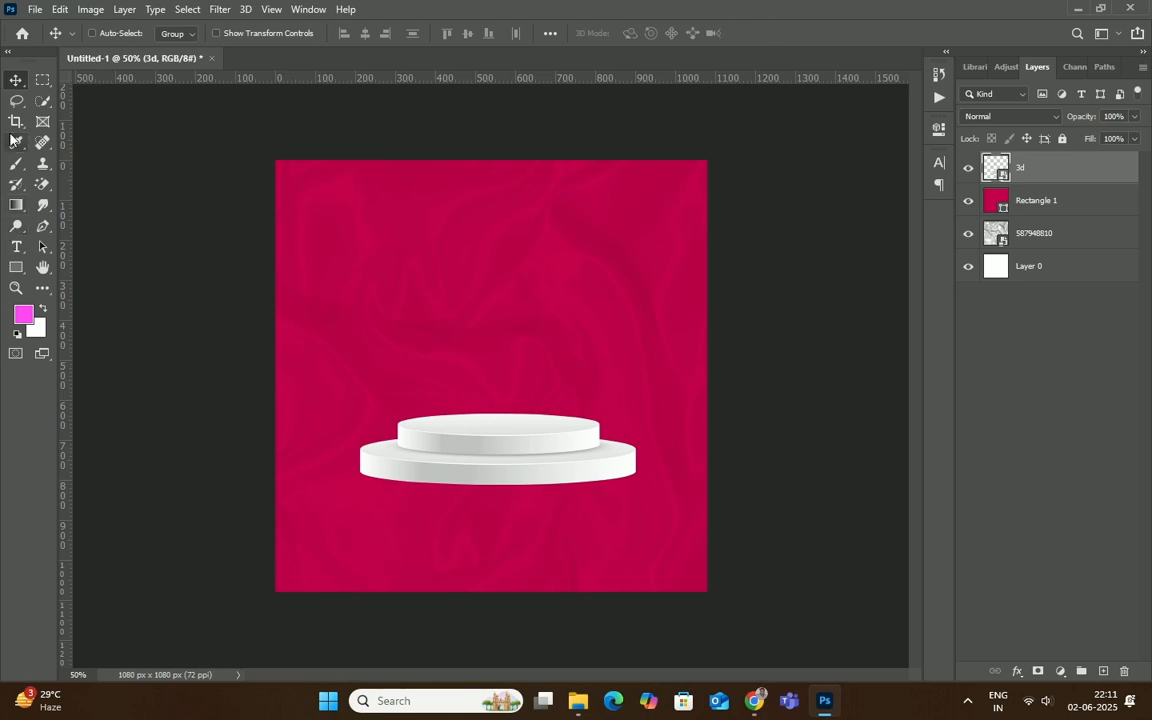
- Set the foreground colour to dark gray #242424
left_click(24, 312)
left_click_drag(684, 512, 630, 625)
left_click(656, 552)
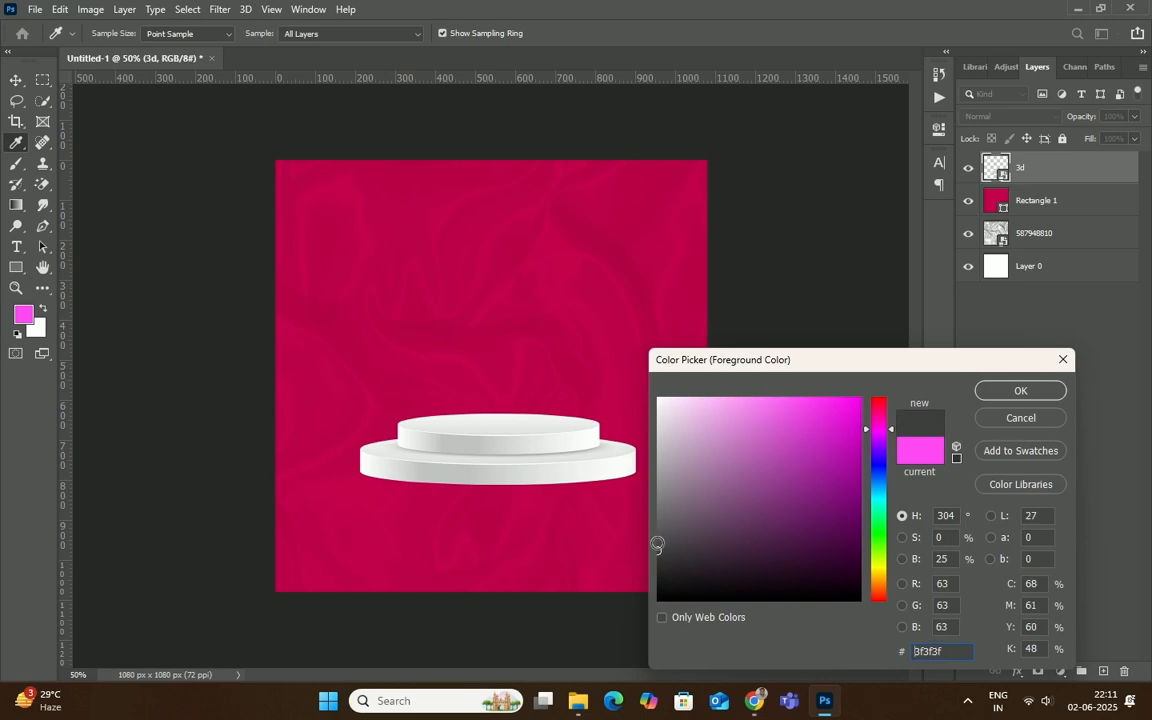
left_click(658, 572)
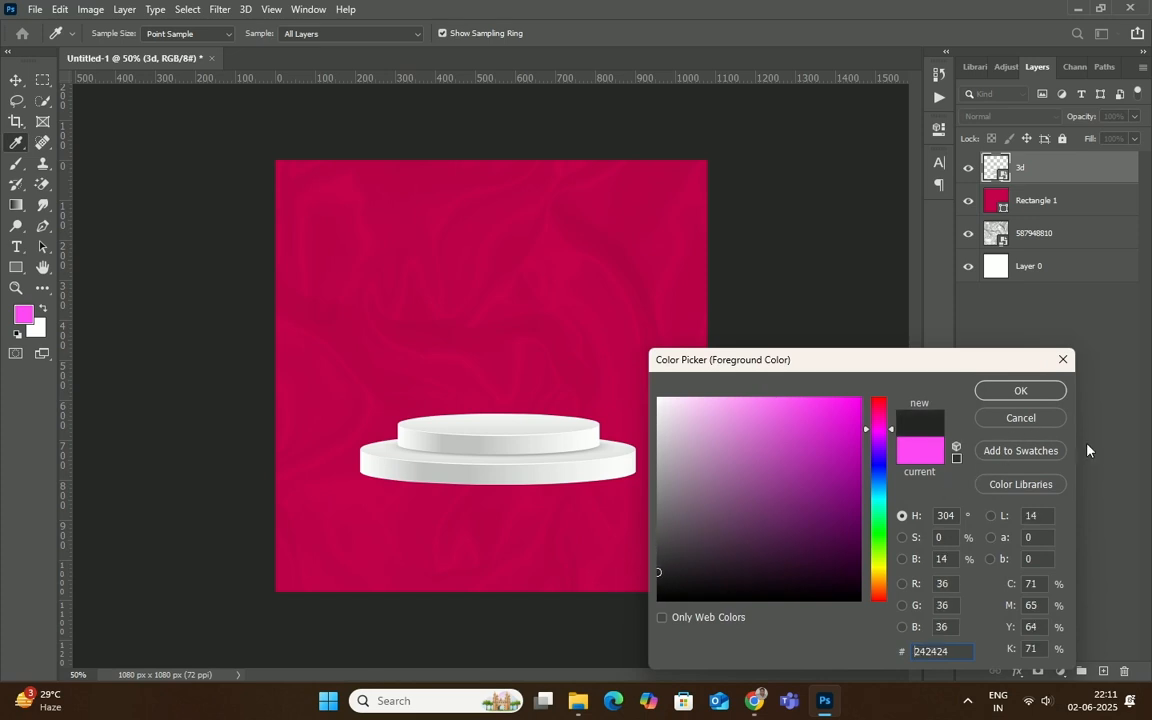
left_click(1043, 396)
- Add a new layer and paint a soft dark spot over the podium with an 800 px brush
key("ctrl+shift+alt+n")
key("b")
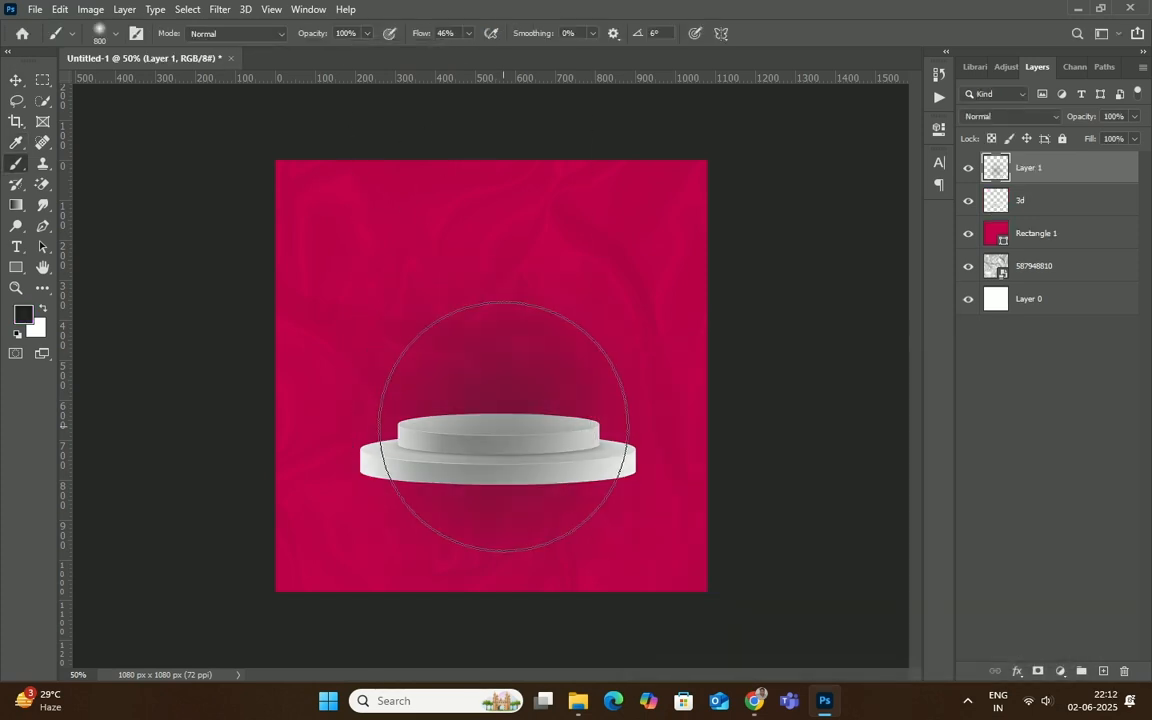
left_click_drag(503, 425, 491, 501)
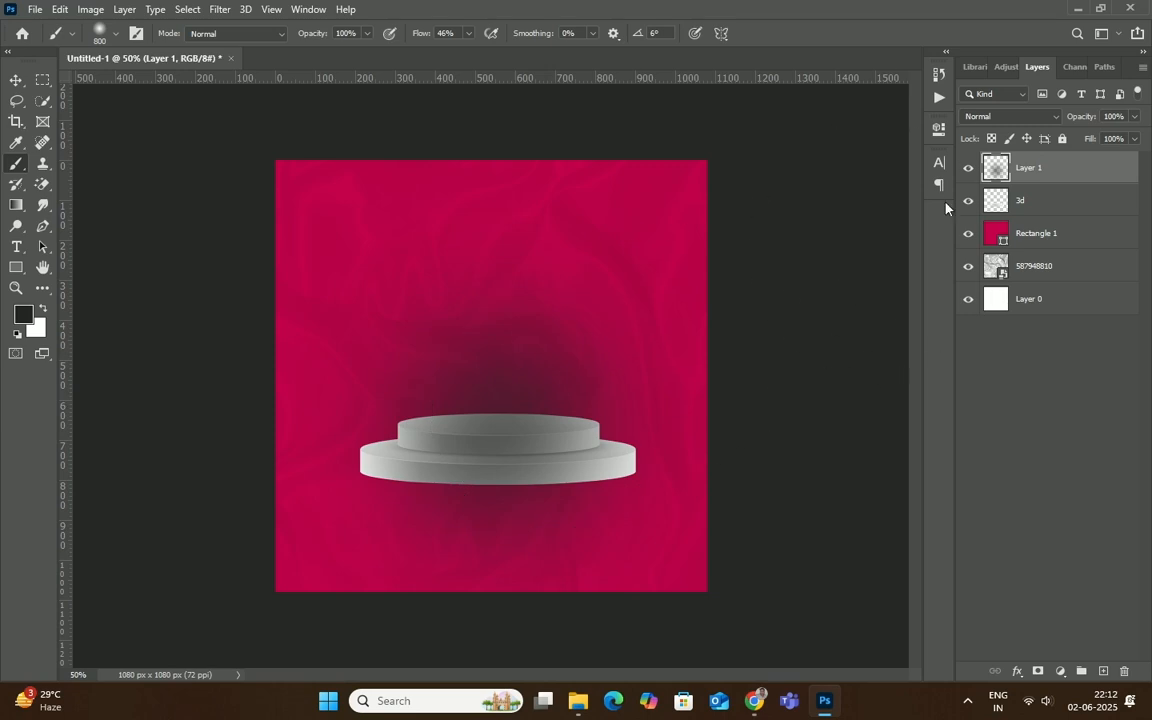
- Flatten the dark spot to about 15% of its height and position it along the podium's base
left_click(16, 80)
key("ctrl+t")
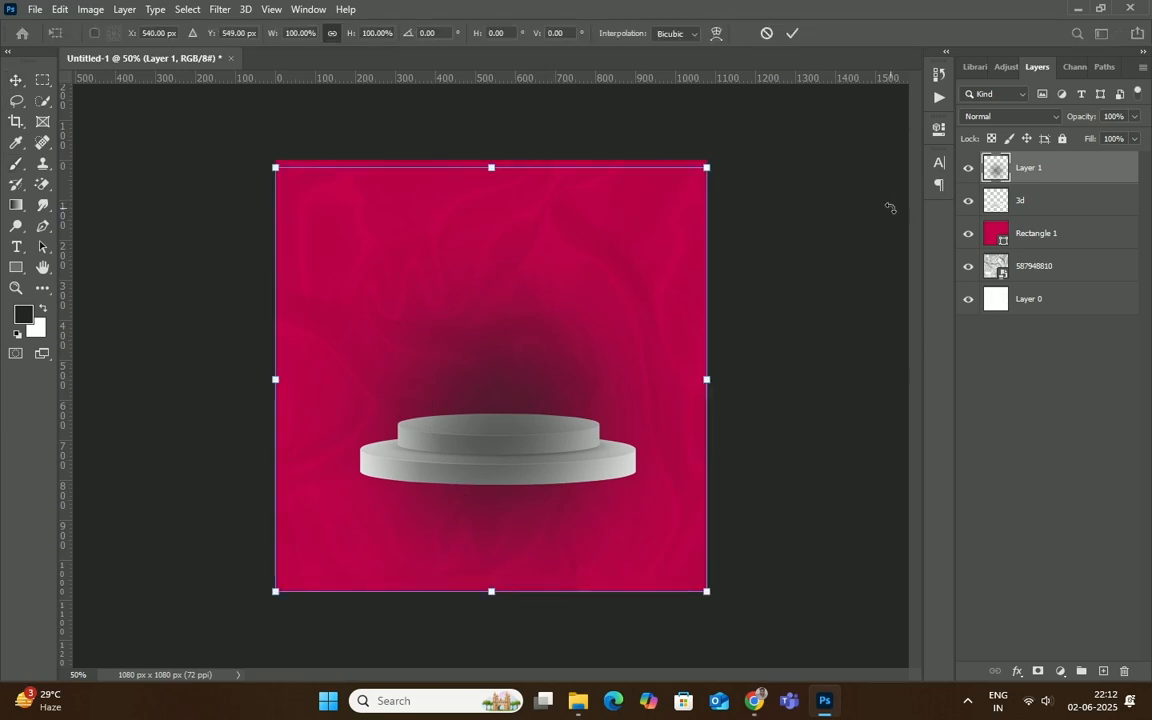
left_click_drag(489, 170, 528, 486)
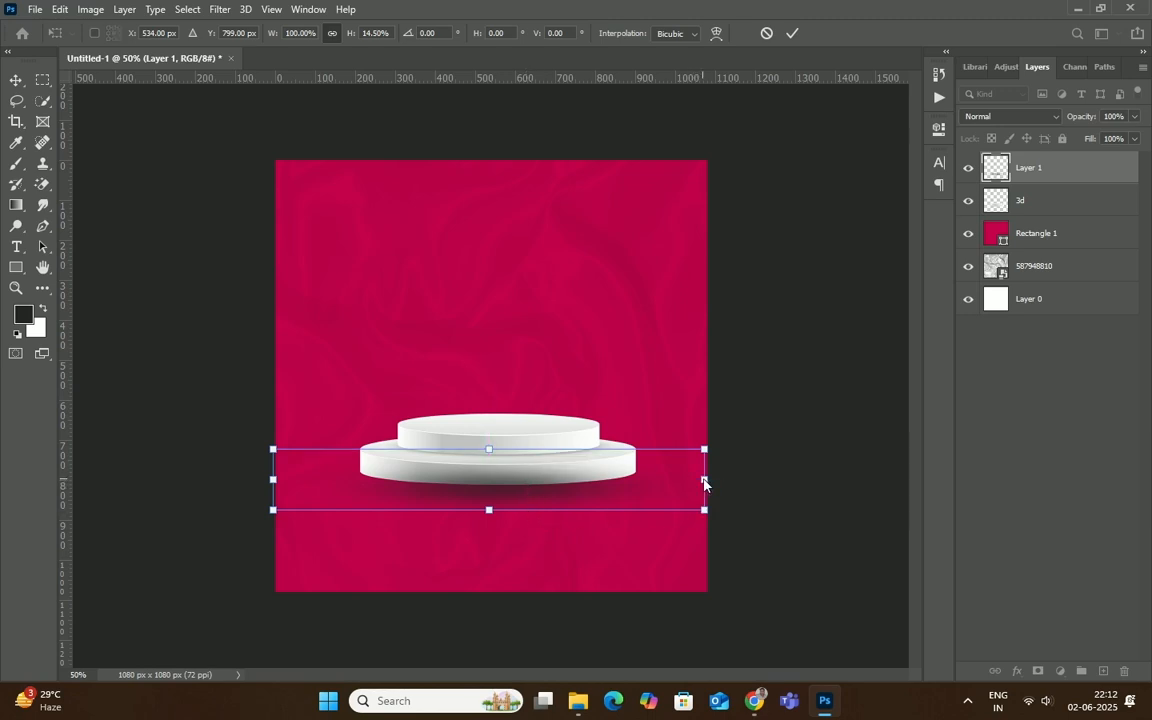
left_click_drag(704, 481, 724, 480)
mouse_move(516, 496)
left_mouse_down()
mouse_move(501, 481)
mouse_move(507, 489)
left_mouse_up()
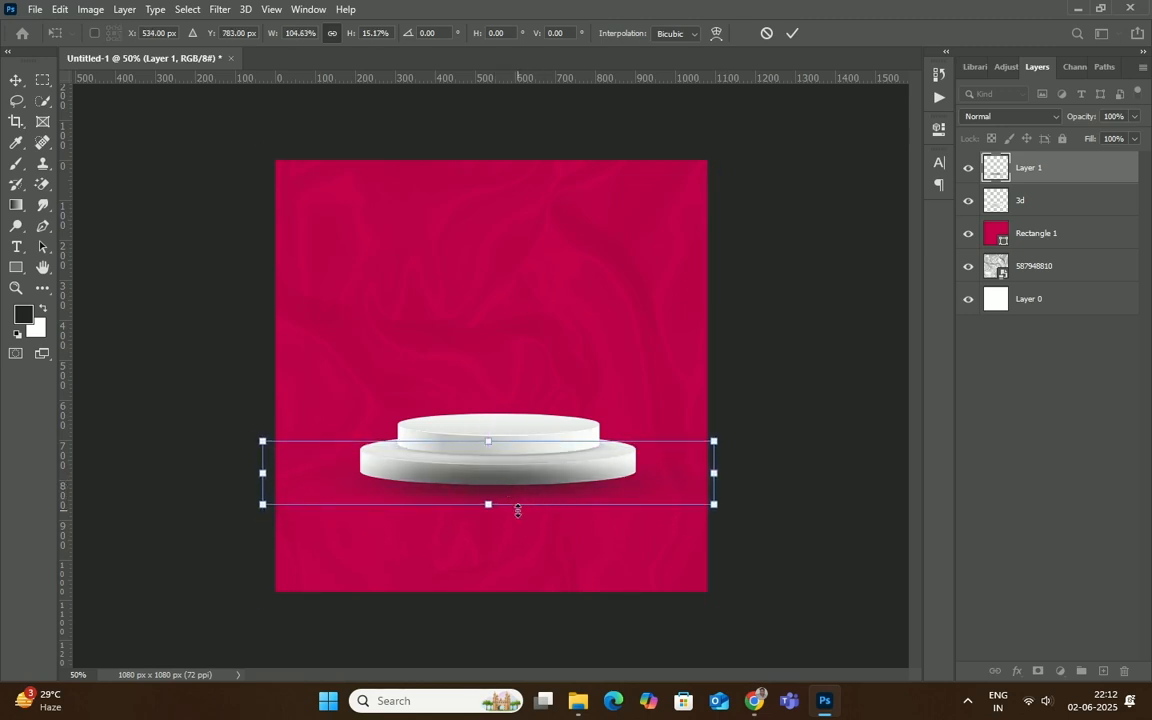
- Stretch the shadow past both sides of the canvas and move its layer below the 3d layer
left_click_drag(255, 476, 206, 470)
left_click_drag(713, 474, 776, 470)
left_click_drag(491, 475, 491, 474)
left_click(792, 33)
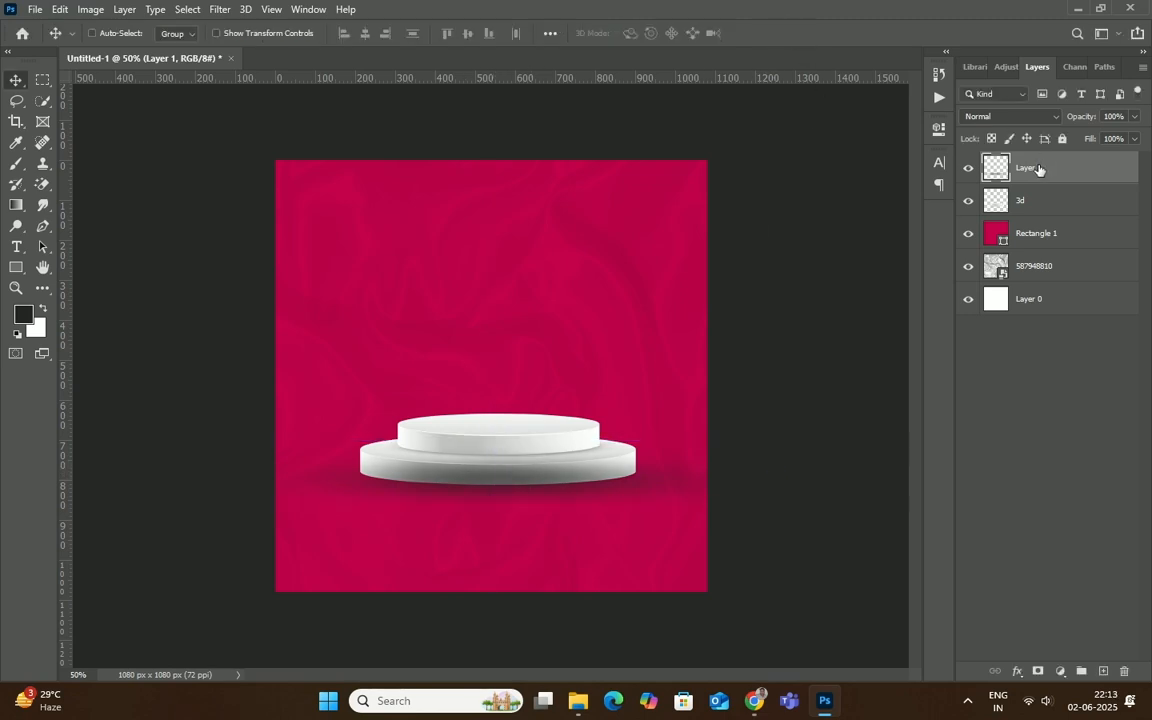
key("ctrl+bracketleft")
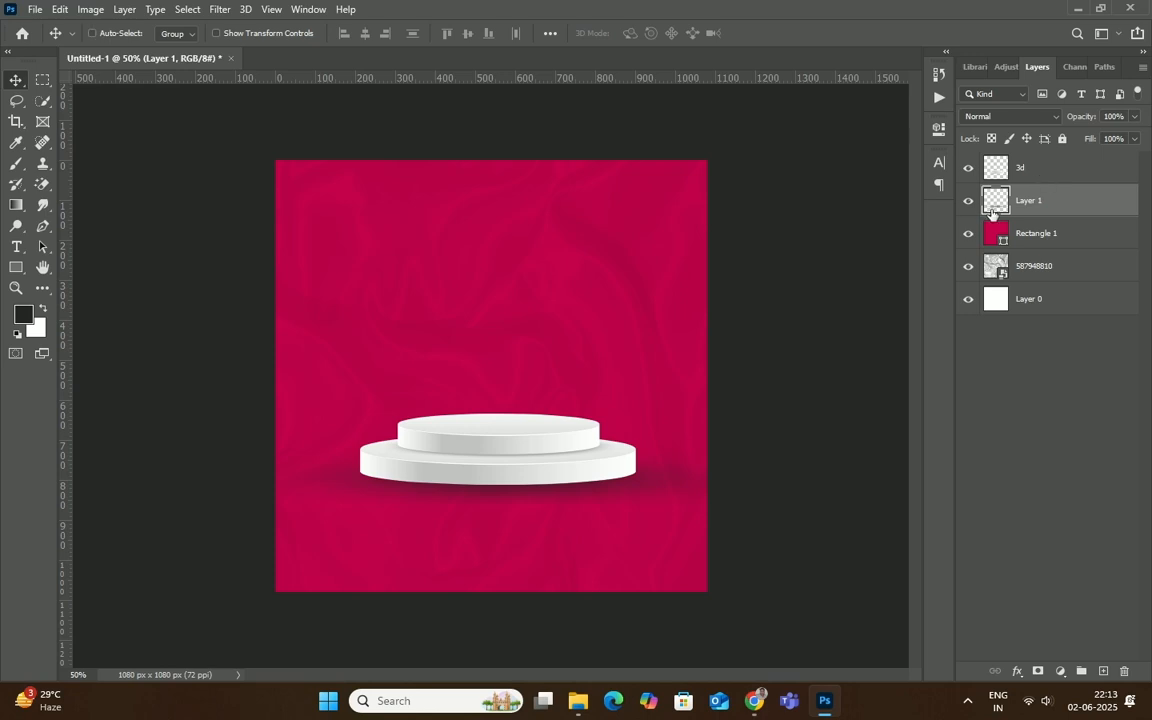
- Try lowering the shadow layer's opacity to 79%
left_click_drag(558, 505, 555, 504)
left_click(1134, 117)
left_click_drag(1090, 140, 1122, 137)
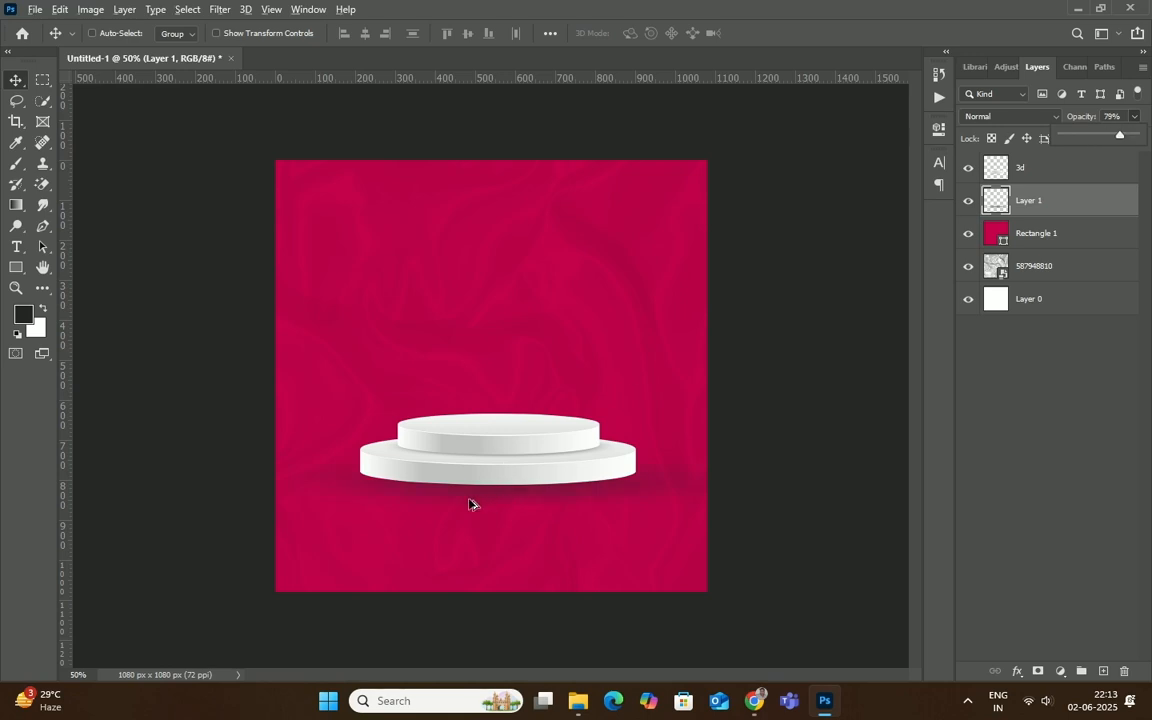
scroll(470, 504, "up", 3)
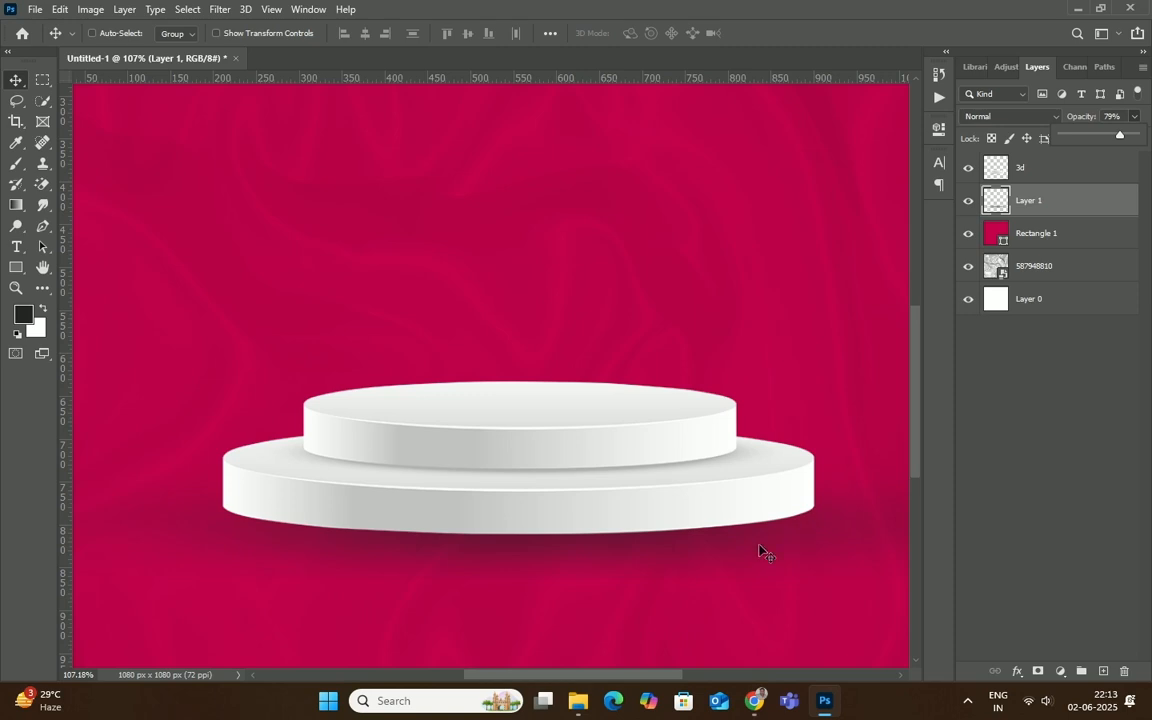
scroll(490, 580, "down", 2)
scroll(487, 575, "down", 2)
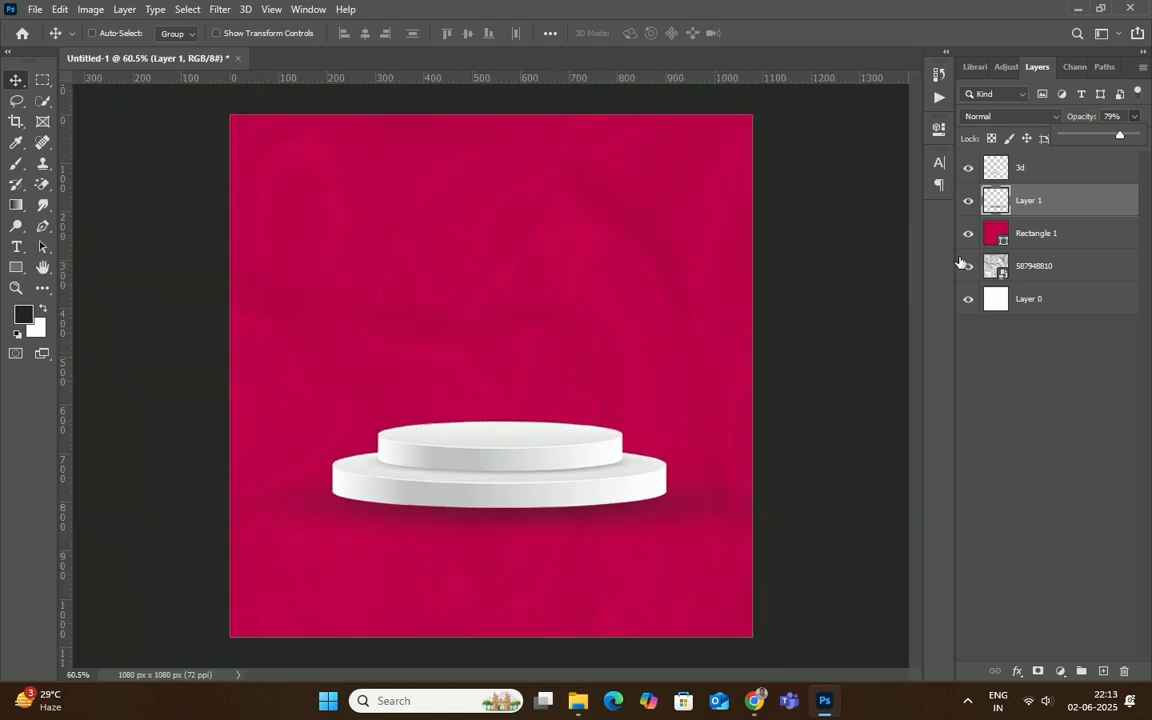
left_click(1069, 199)
key("ctrl+z")
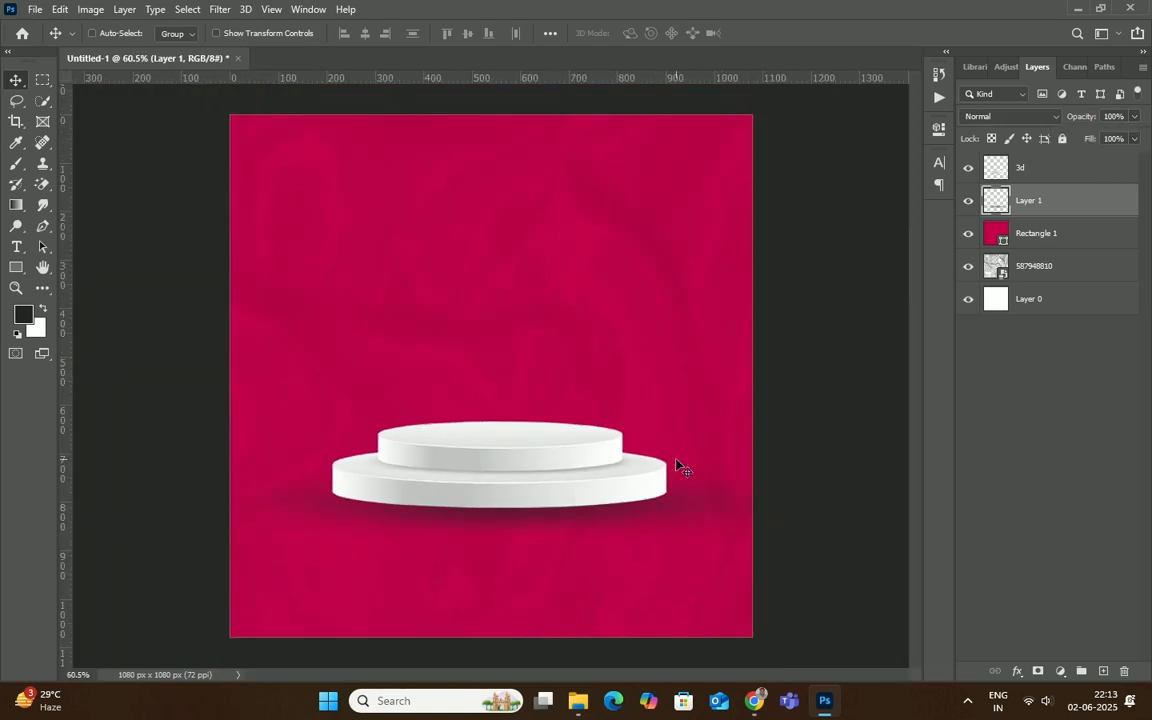
- Enlarge the shadow beneath the podium so it extends further below the base
key("ctrl+t")
mouse_move(491, 533)
left_mouse_down()
mouse_move(489, 571)
mouse_move(522, 532)
mouse_move(512, 523)
left_mouse_up()
left_click(792, 33)
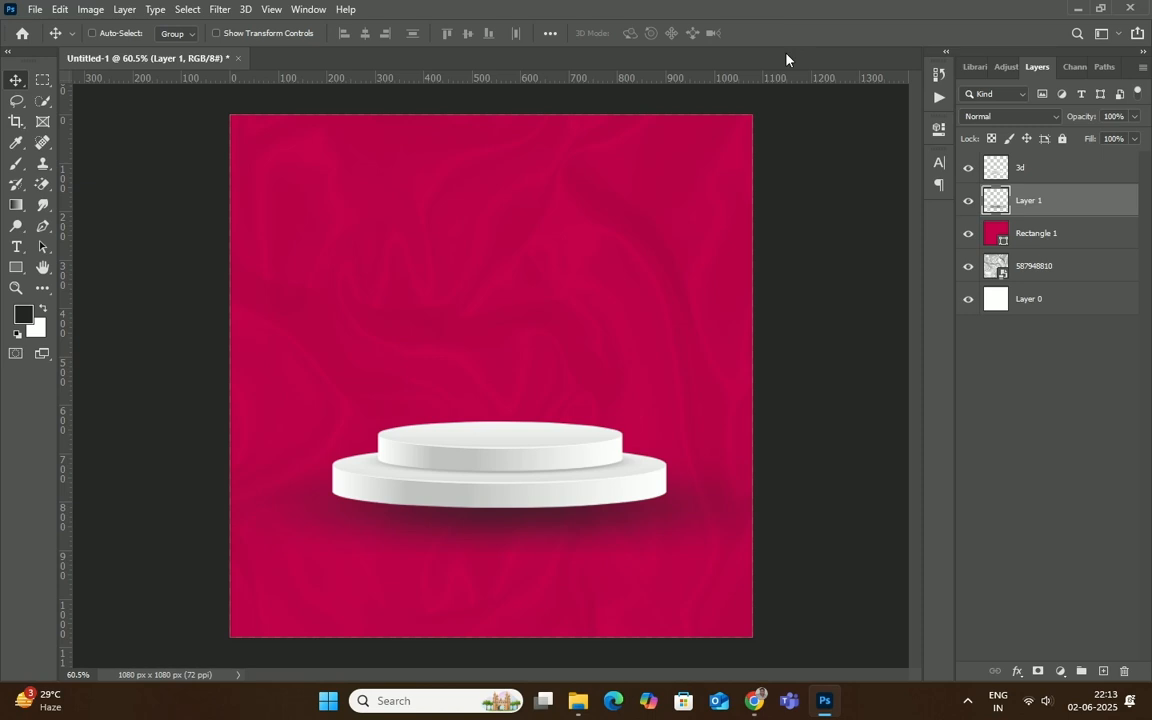
- Add a white layer mask to the shadow and fade its lower edge with a soft black 175 px brush
left_click(1037, 672)
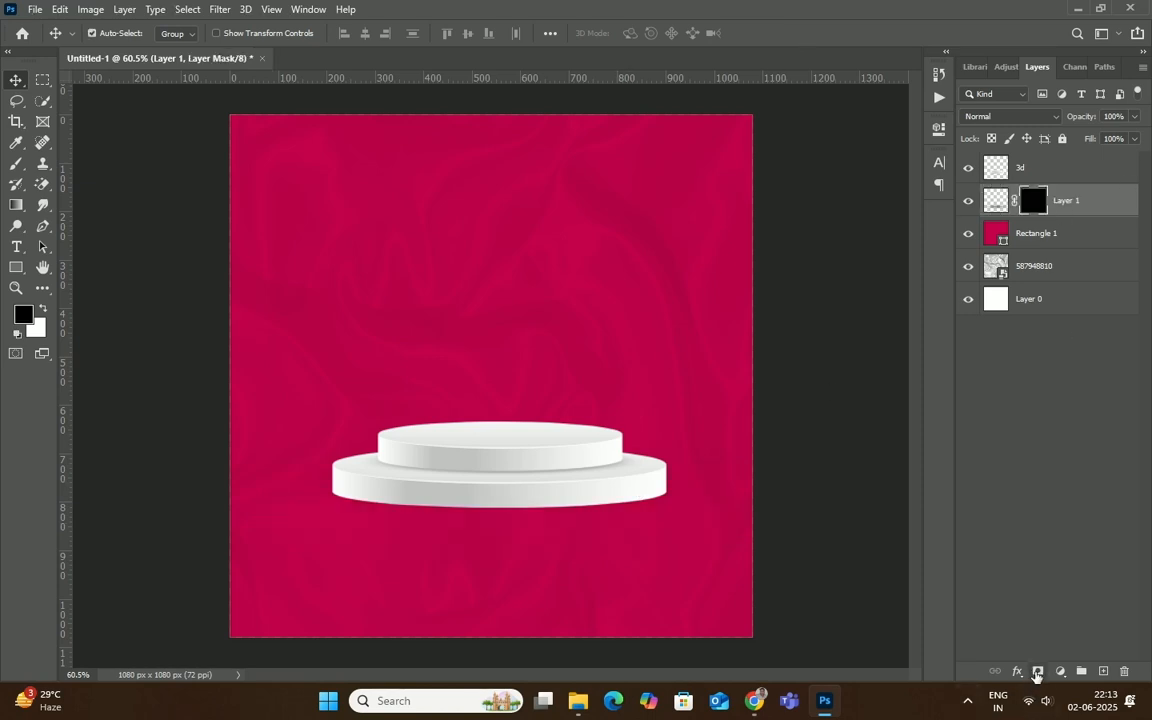
key("ctrl+i")
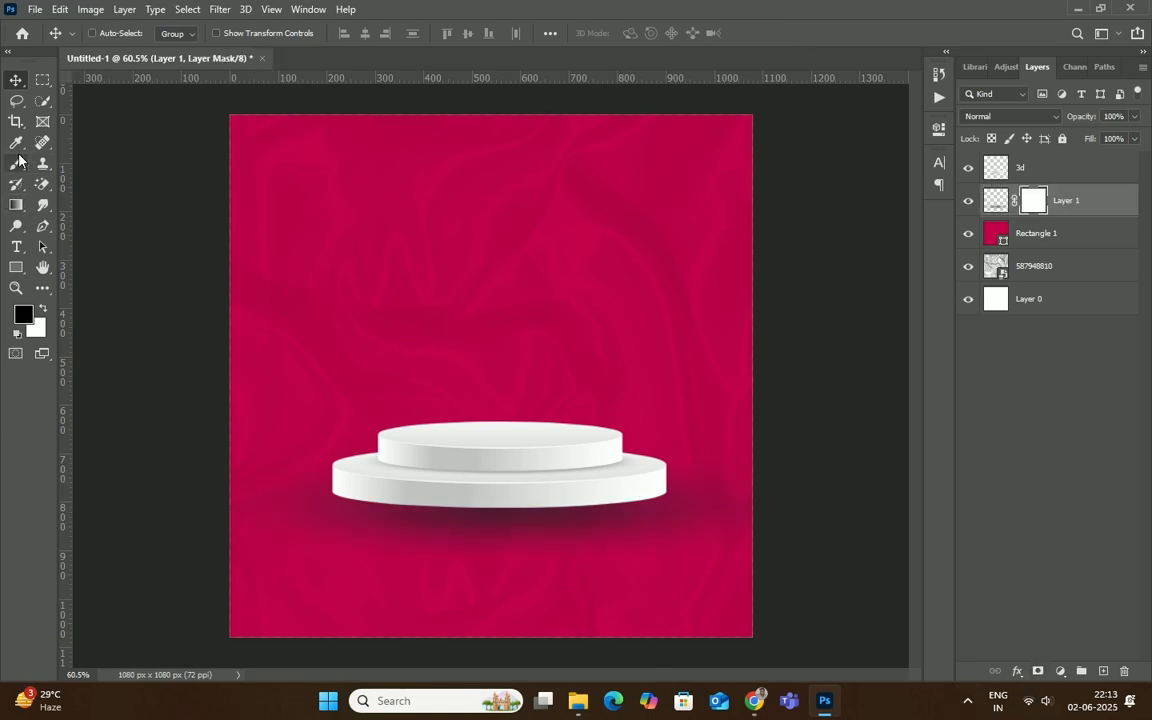
left_click(17, 165)
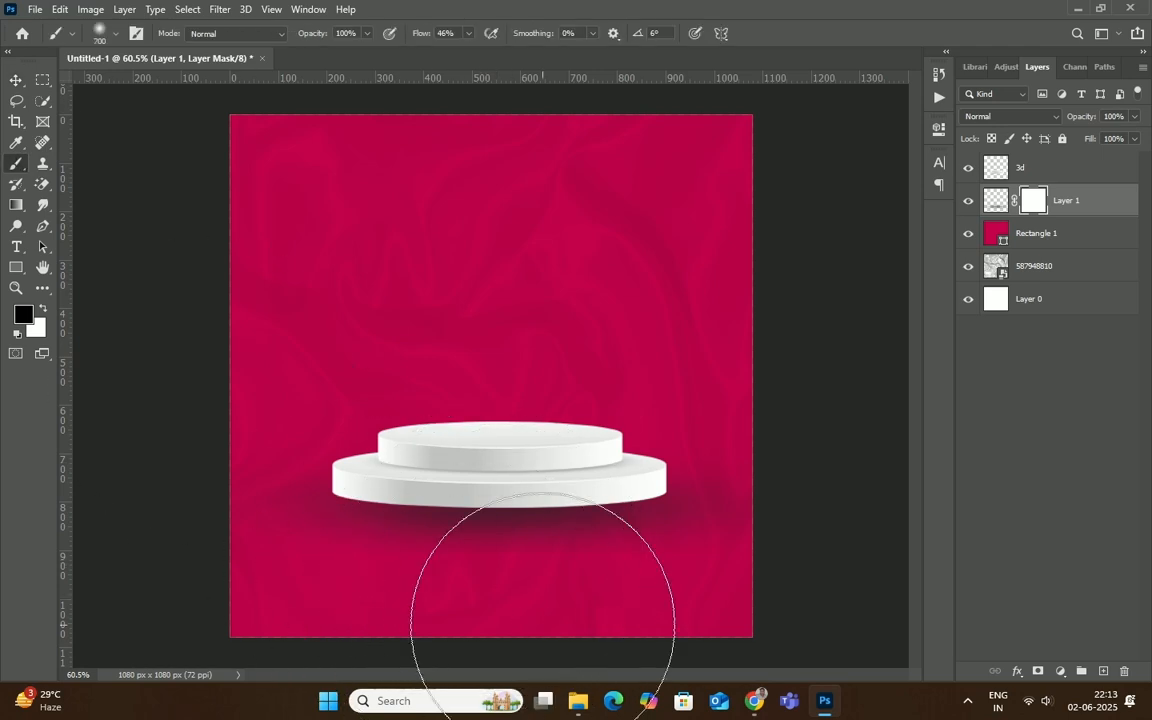
key("bracketleft")
key("bracketleft")
key("bracketleft")
key("bracketleft")
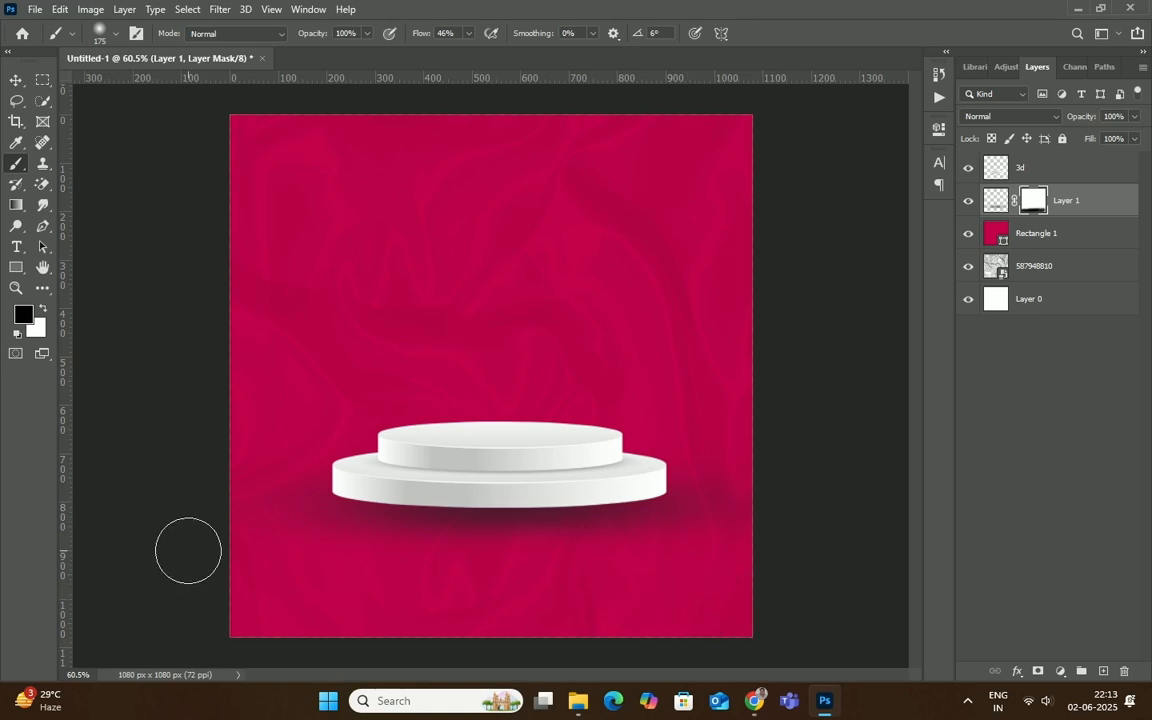
scroll(265, 570, "down", 2)
scroll(270, 565, "down", 2)
left_click(16, 80)
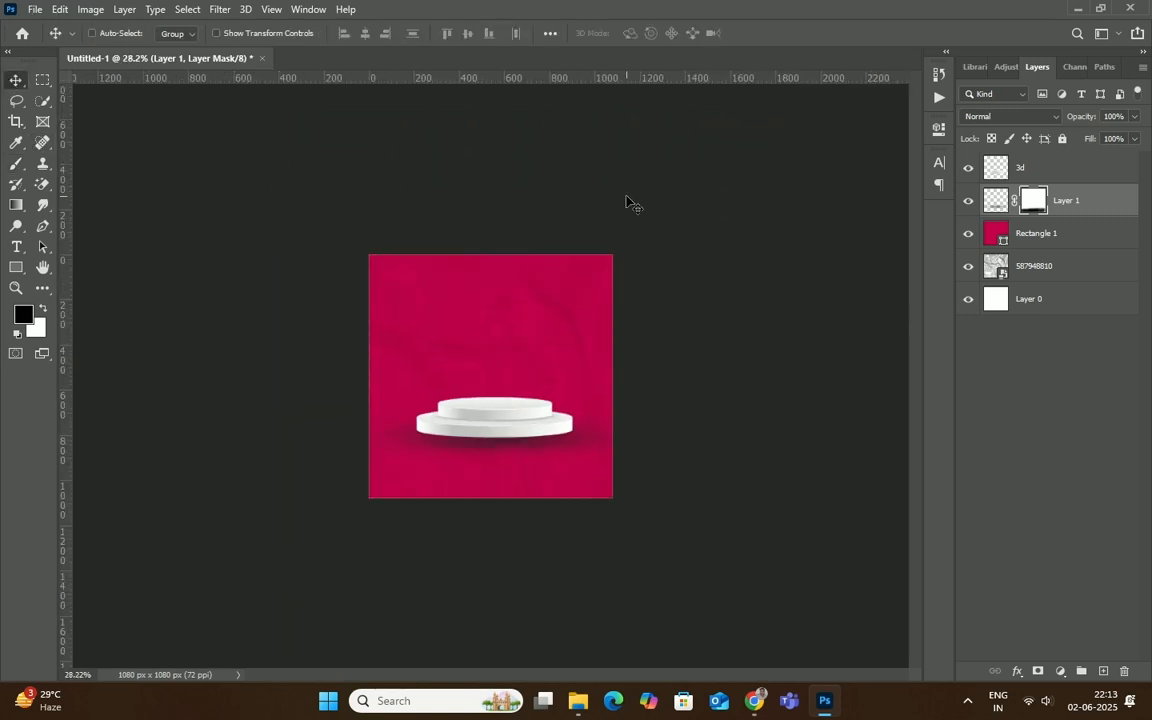
left_click(997, 201)
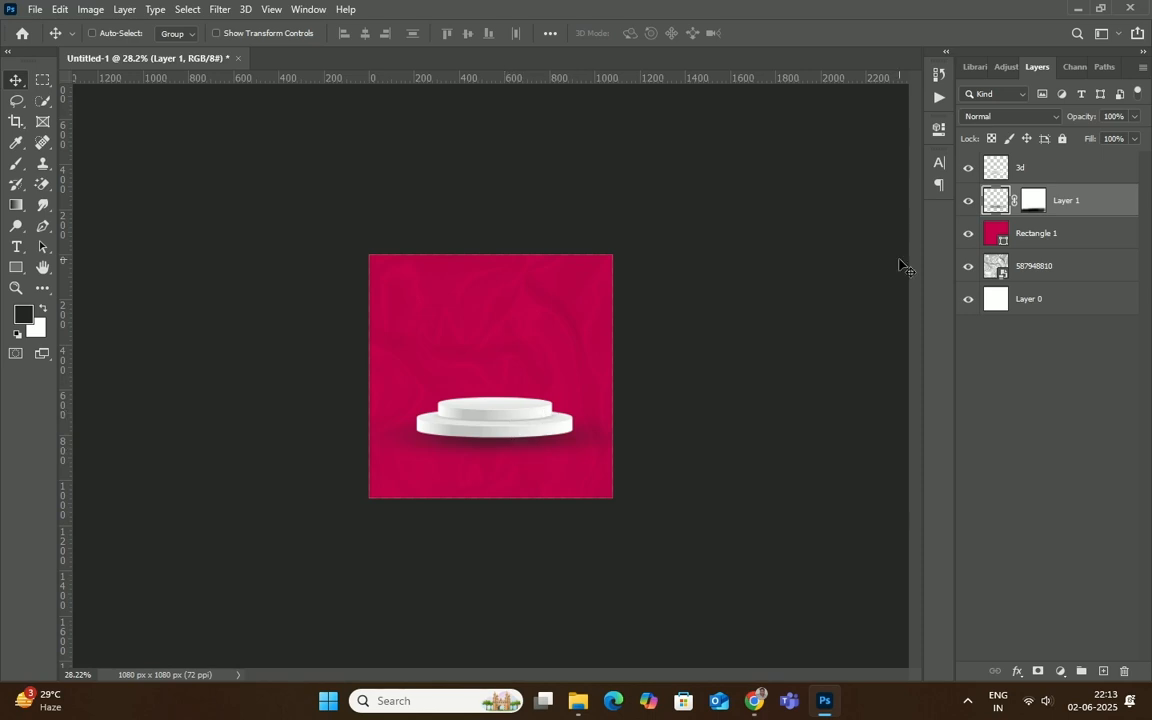
scroll(463, 430, "up", 2)
left_click(33, 10)
left_click(77, 327)
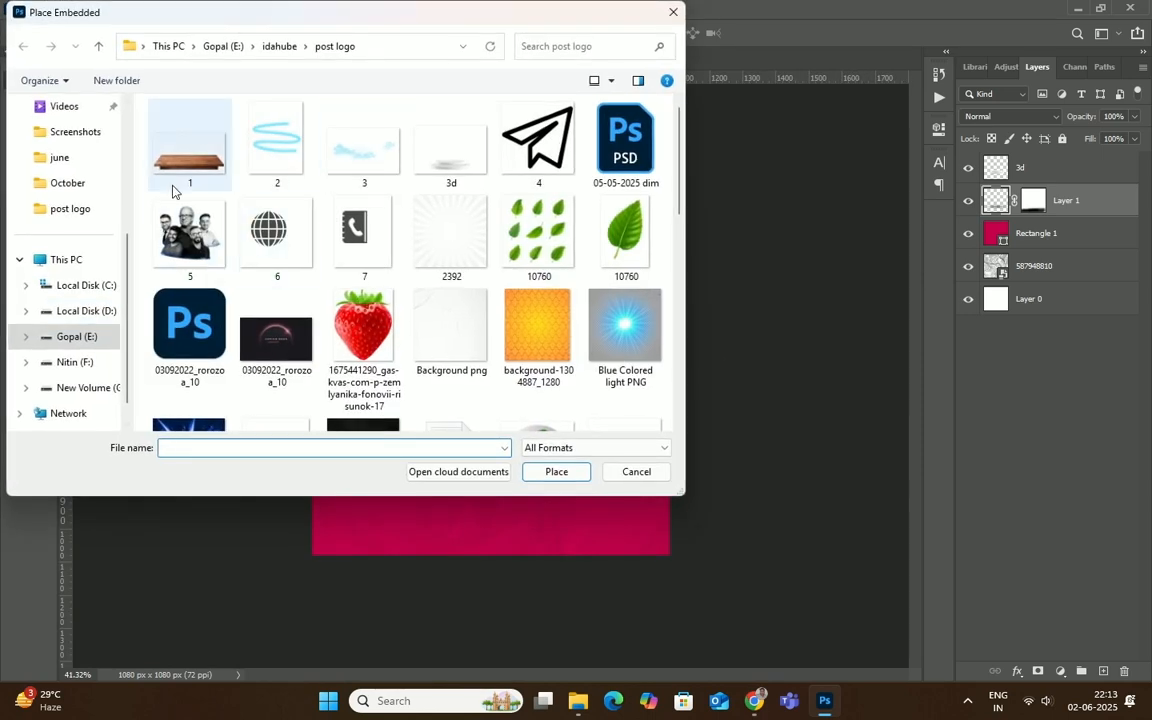
scroll(69, 288, "up", 3)
left_click(66, 240)
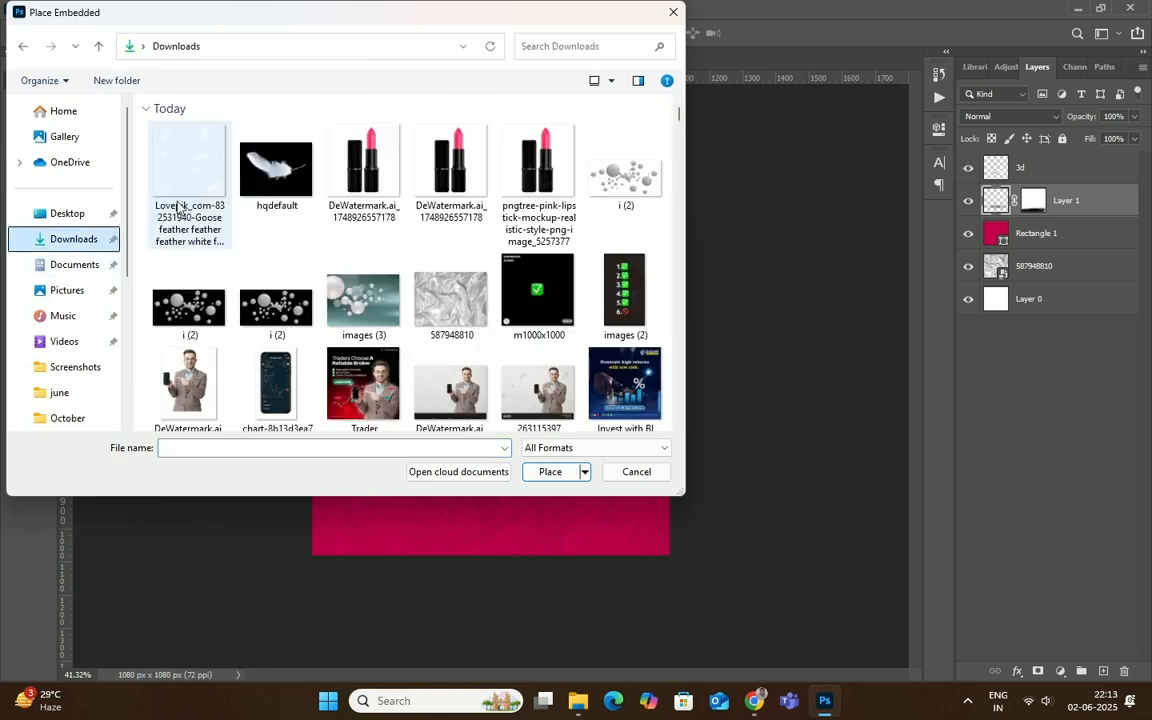
left_click(385, 189)
left_click(552, 472)
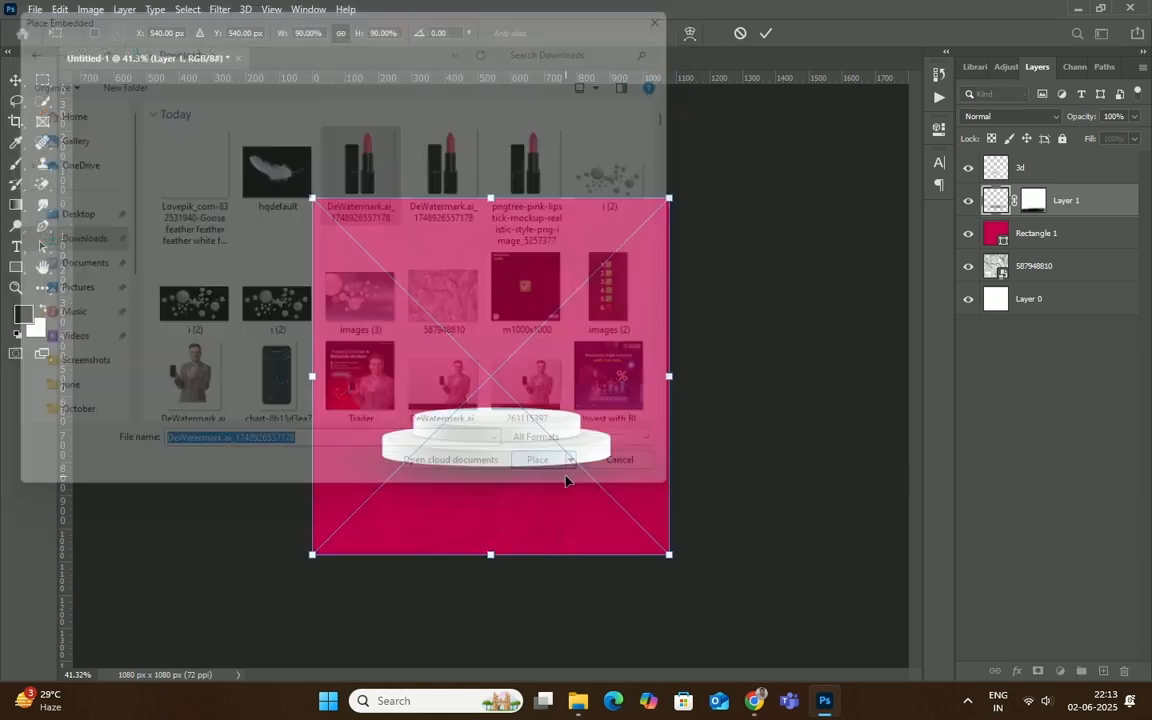
- Scale the placed lipstick image to 41.48% and position it just above the podium
left_click_drag(677, 563, 579, 465)
left_click_drag(523, 378, 529, 326)
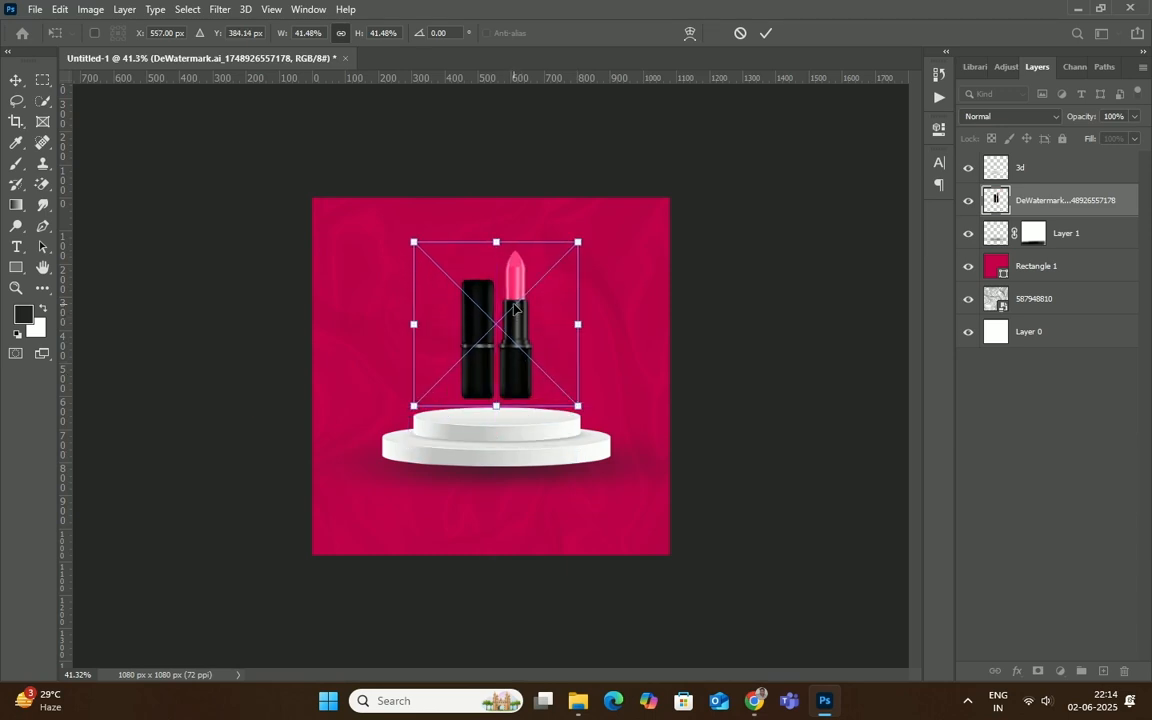
left_click(767, 34)
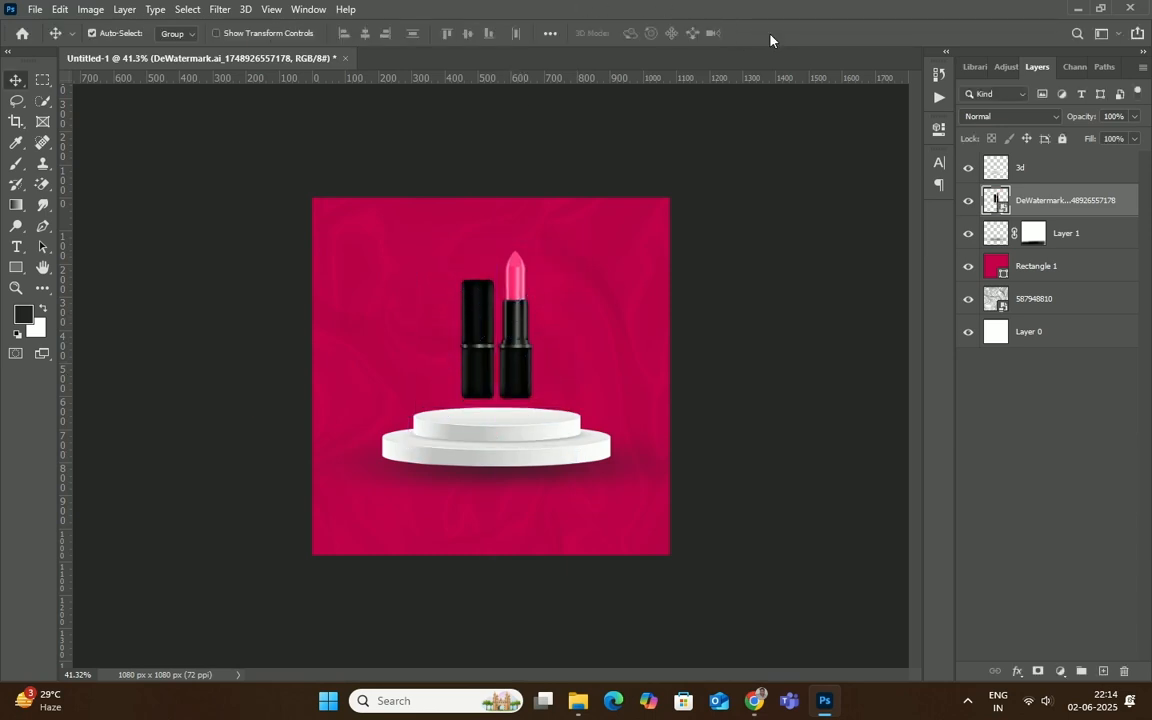
- Bring the lipstick layer to the front and move it down onto the podium's upper tier
key("ctrl+shift+bracketright")
scroll(472, 383, "up", 3)
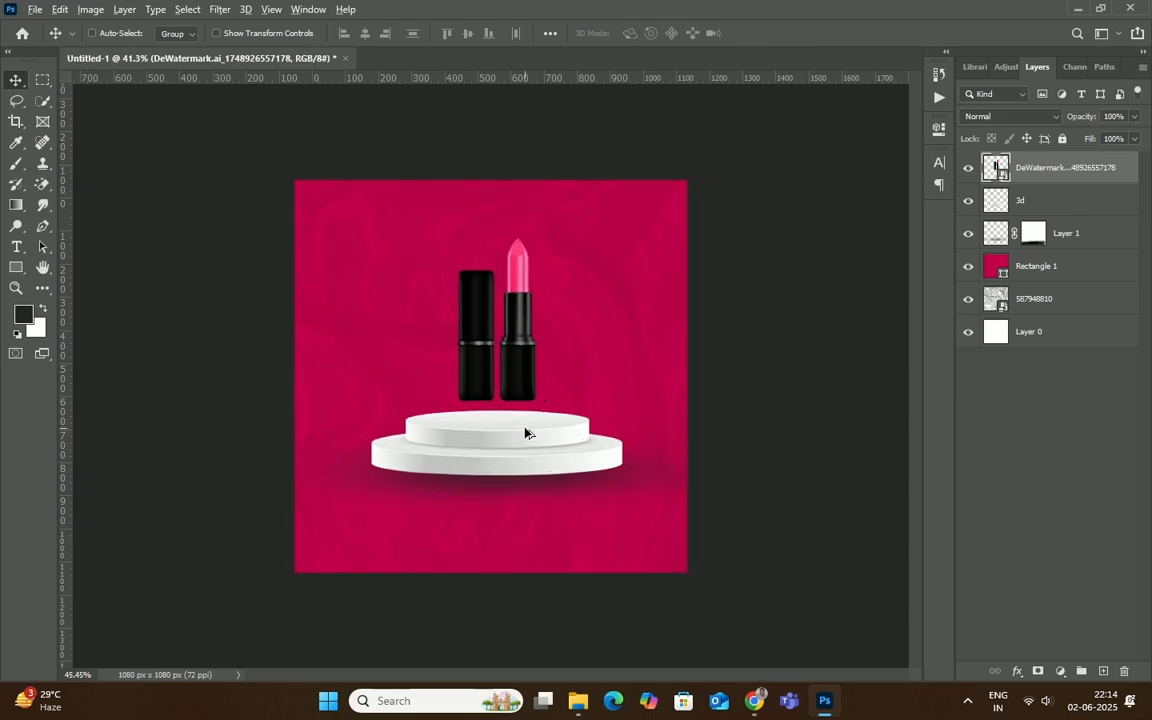
left_click_drag(530, 355, 533, 378)
scroll(533, 378, "up", 2)
scroll(599, 432, "down", 3)
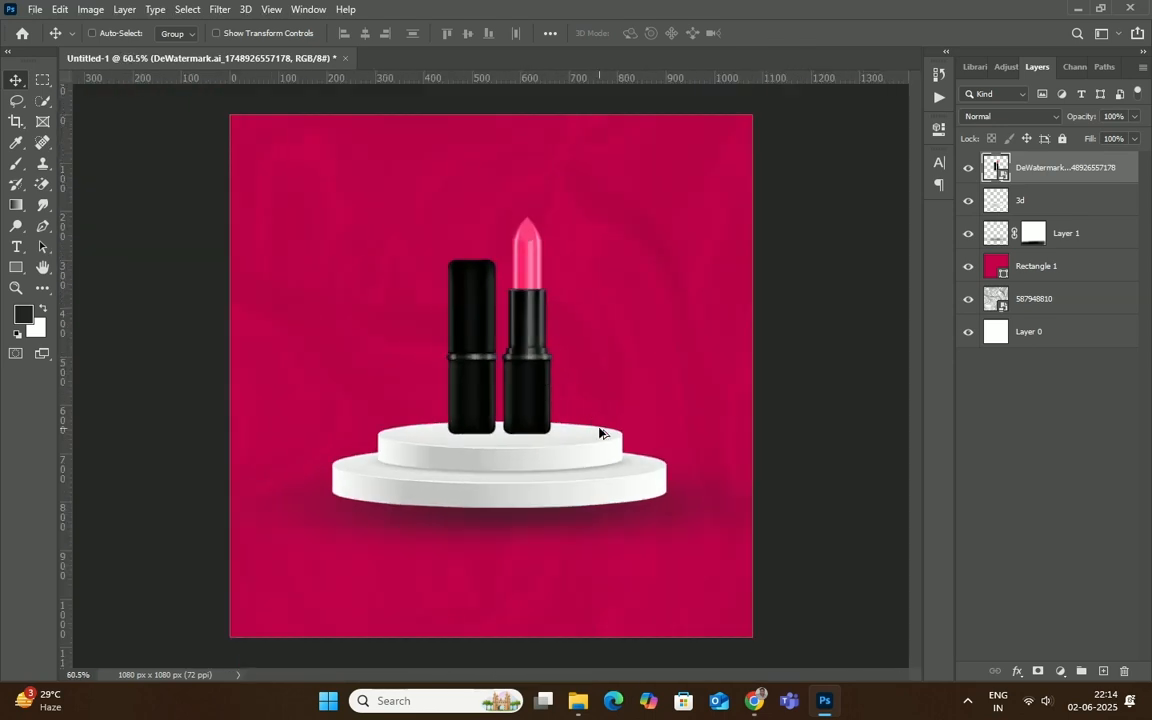
- Move the shadow layer and the 3d podium layer lower on the canvas, keeping the shadow under the podium's base
left_click(1001, 234)
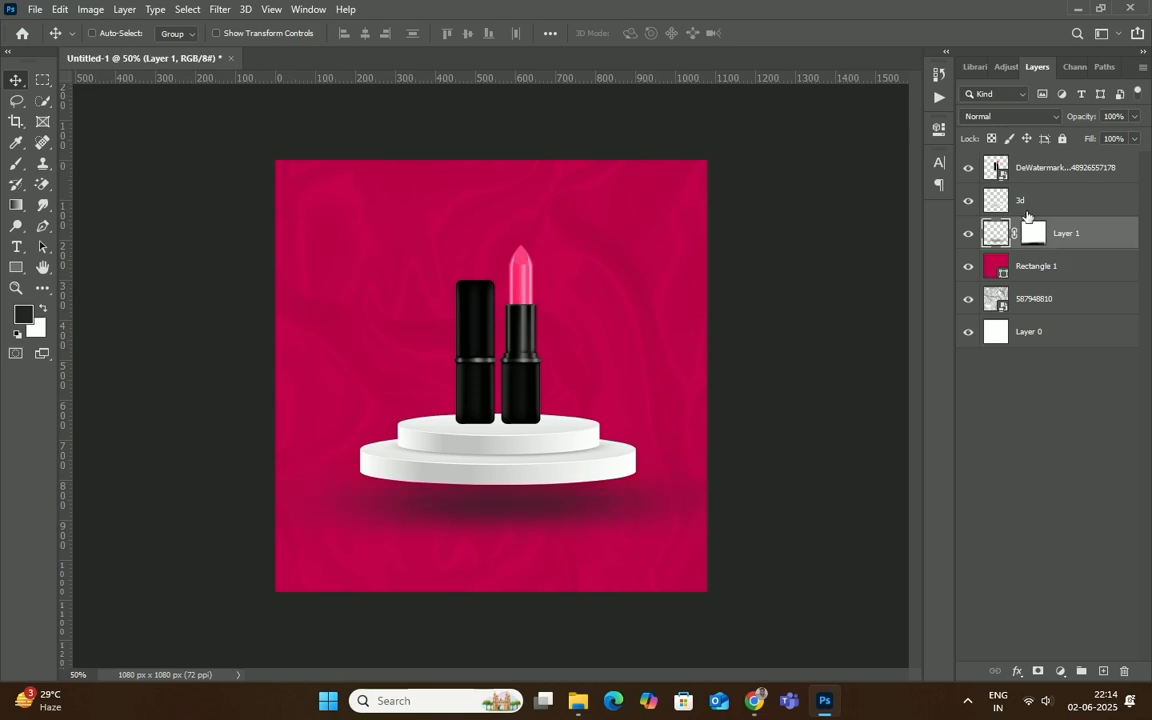
left_click(1026, 211)
key("Down")
key("Down")
key("Down")
key("Down")
key("Down")
key("Down")
key("Down")
key("Down")
key("Down")
key("Down")
key("Down")
key("Down")
key("Down")
key("Down")
key("Down")
key("Down")
key("Down")
key("Down")
key("Down")
key("Down")
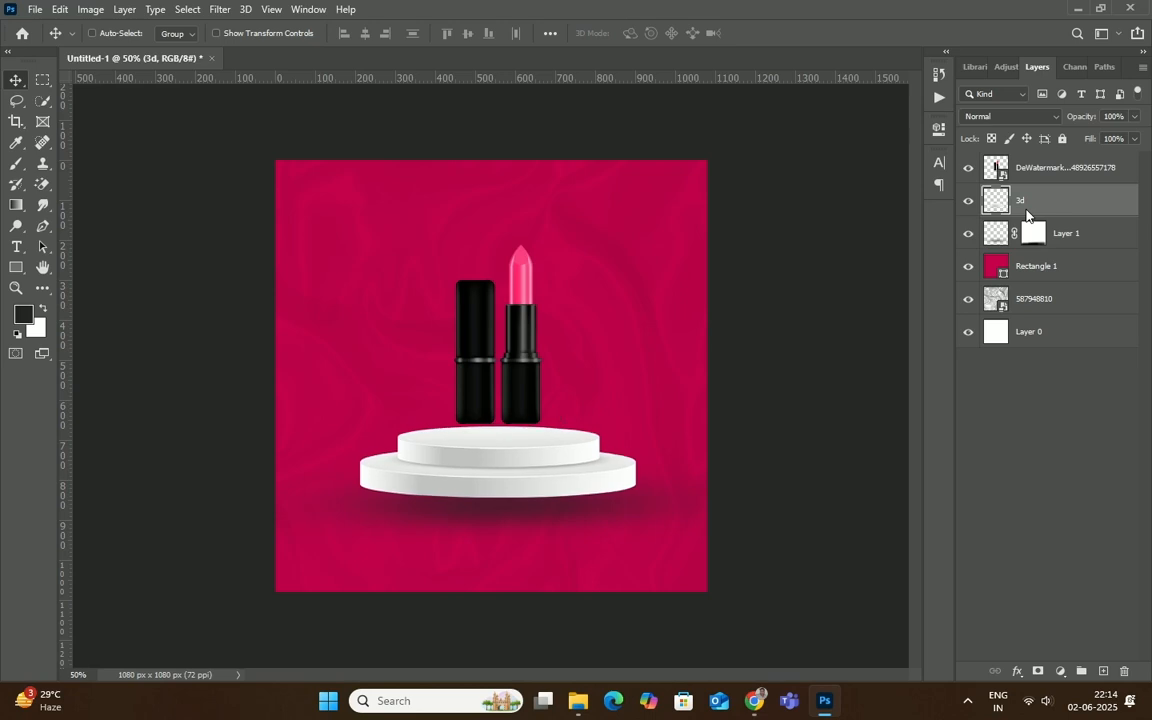
key("Up")
key("Up")
key("Up")
key("Up")
key("Up")
key("Up")
key("Up")
key("Up")
key("Up")
key("Up")
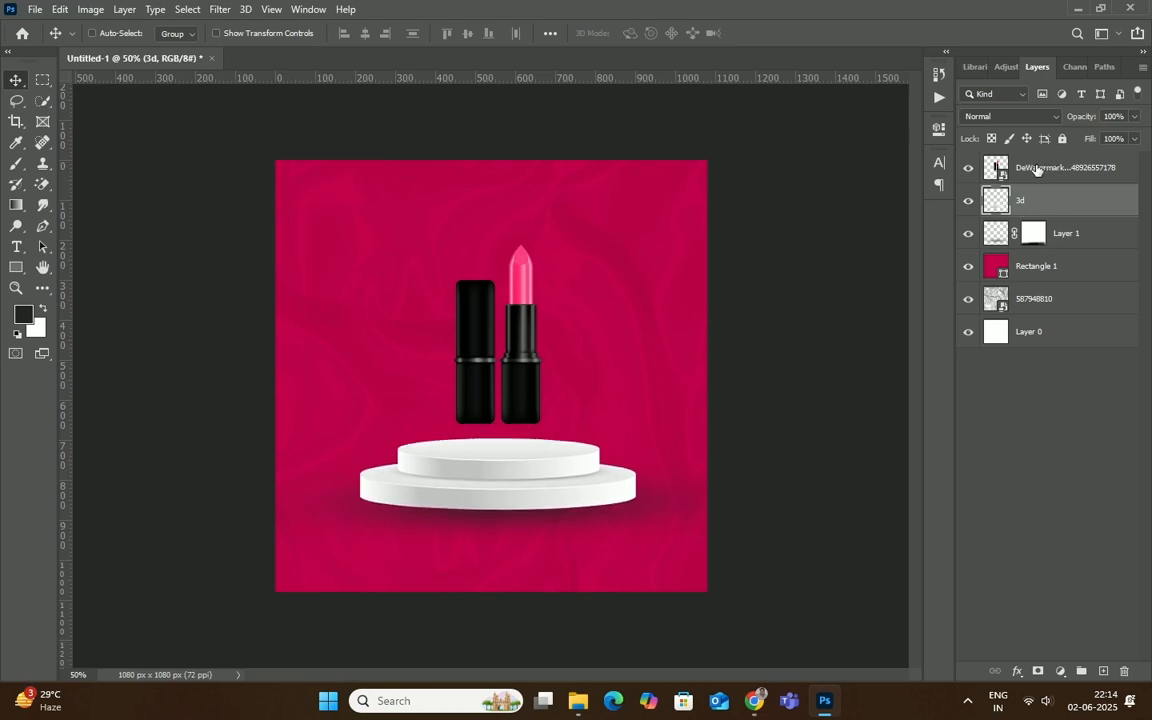
- Nudge the lipstick layer down until both tubes stand on the podium's upper tier
left_click(1037, 170)
key("Down")
key("Down")
key("Down")
key("Down")
key("Down")
key("Down")
key("Down")
key("Down")
key("Down")
key("Down")
key("Down")
key("Down")
key("Down")
key("Down")
key("Down")
key("Down")
key("Down")
key("Down")
key("Down")
key("Down")
key("Down")
key("Down")
key("Down")
key("Down")
key("Down")
key("Down")
key("Down")
key("Down")
key("Down")
key("Down")
key("Down")
key("Down")
key("Down")
key("Down")
key("Down")
key("Down")
key("Down")
key("Down")
key("Down")
key("Down")
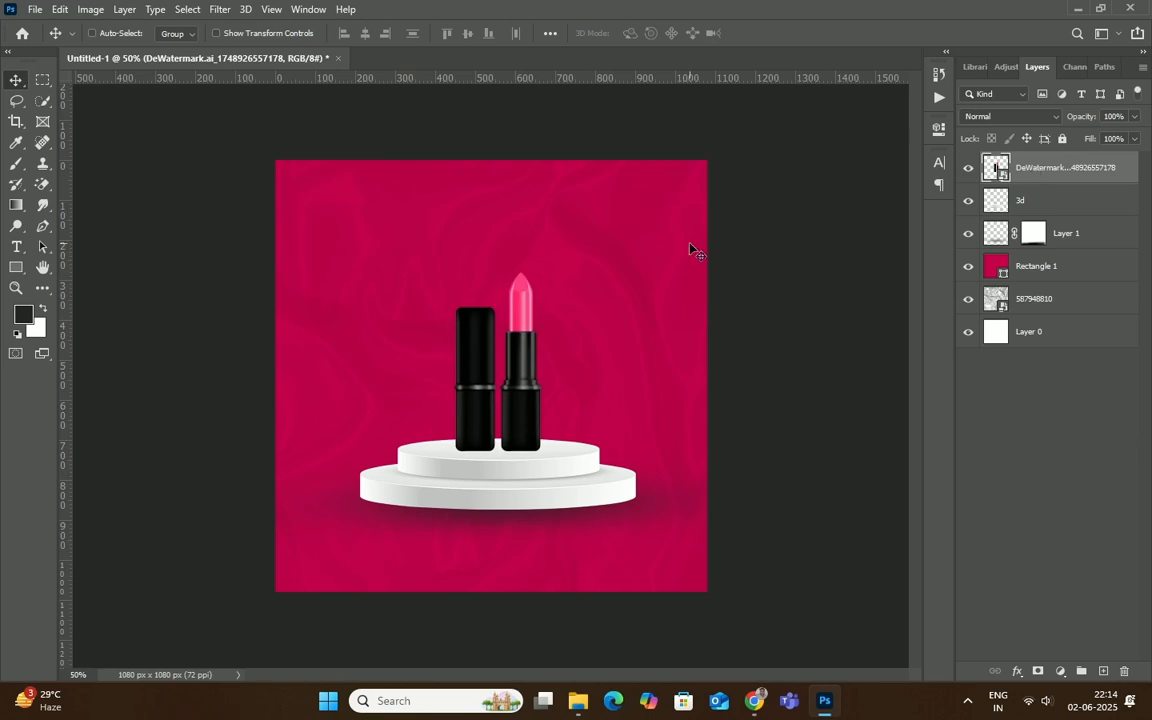
key("ctrl+t")
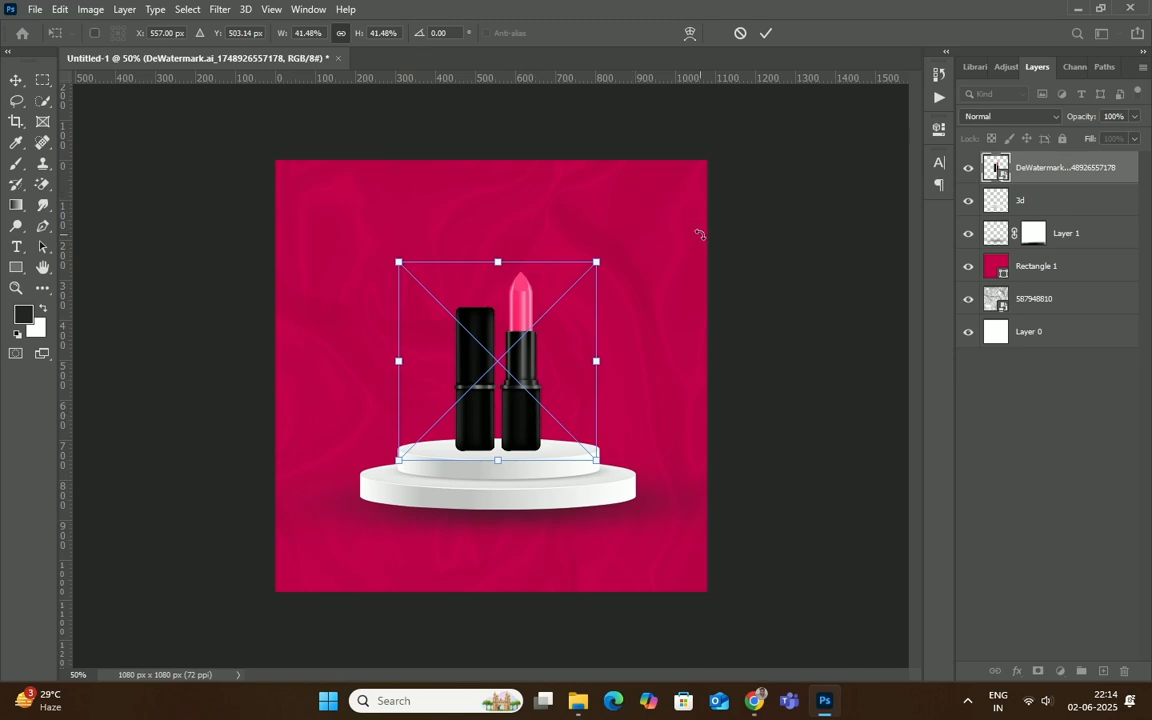
left_click(766, 33)
- Scale the 3d podium layer down to 82.03% around its centre
left_click(1001, 205)
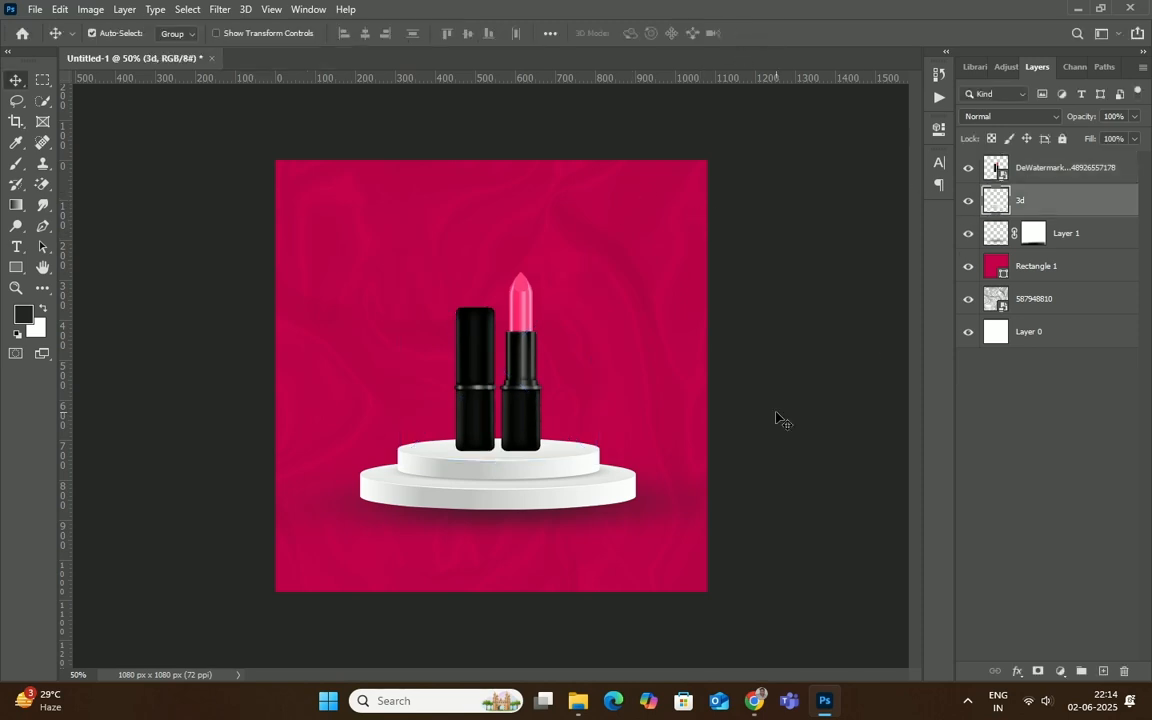
key("ctrl+t")
left_click_drag(636, 511, 610, 502)
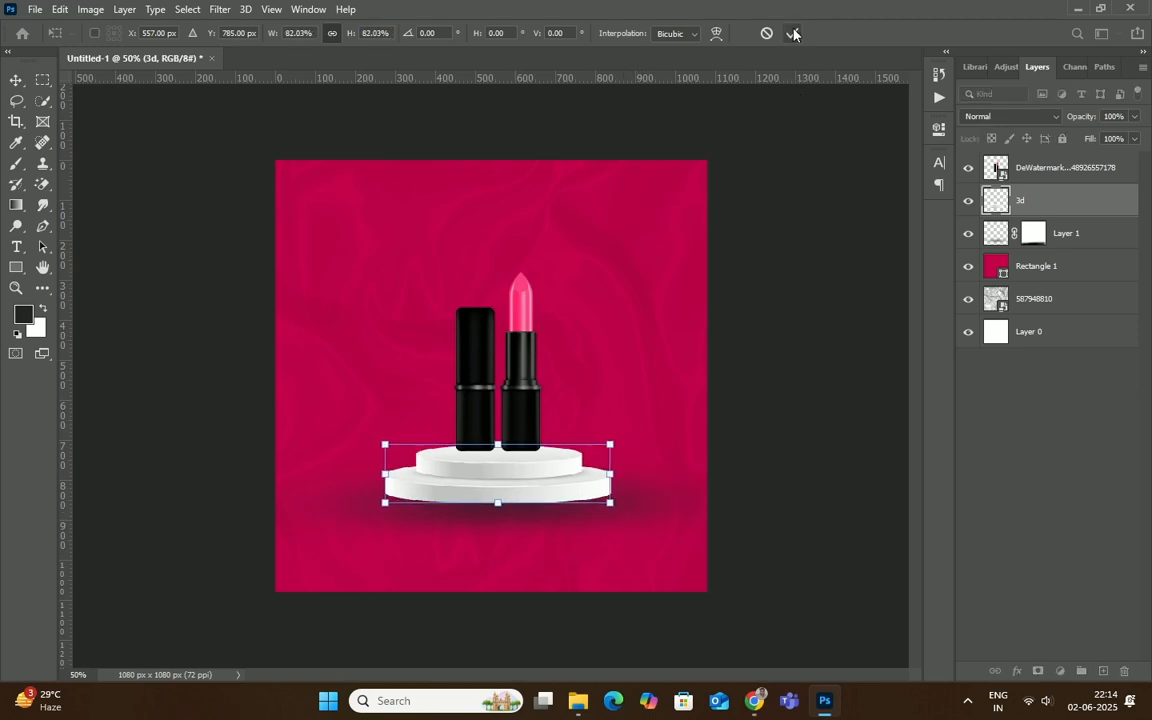
left_click(793, 33)
- Shrink the shadow on Layer 1 proportionally to suit the smaller podium
left_click(1040, 233)
key("ctrl+t")
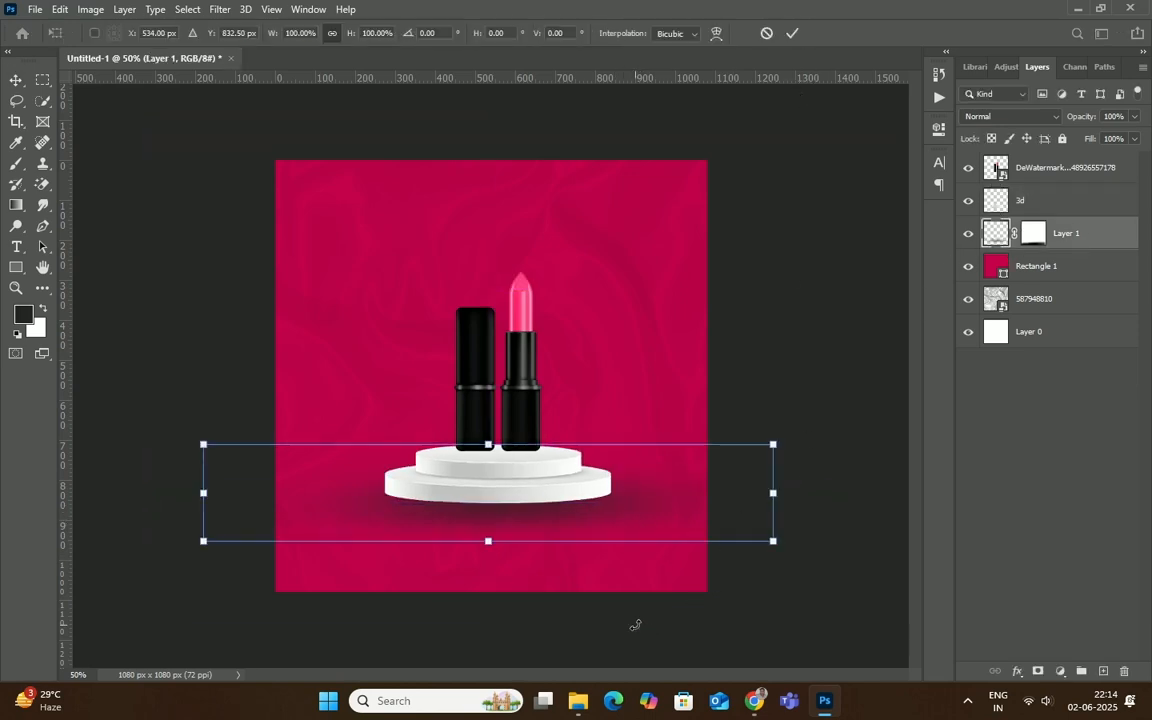
left_click_drag(773, 541, 710, 531)
left_click(792, 33)
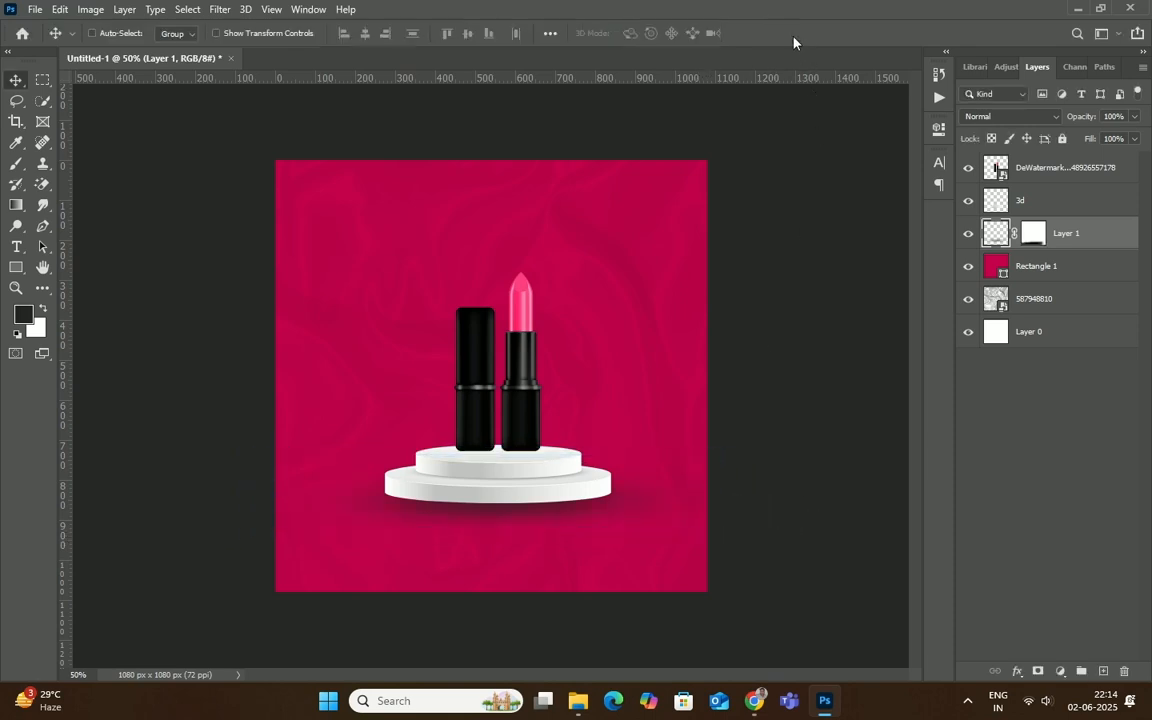
- Shift the shadow and the podium further down the canvas, with the podium's base resting on the shadow
key("ctrl+plus")
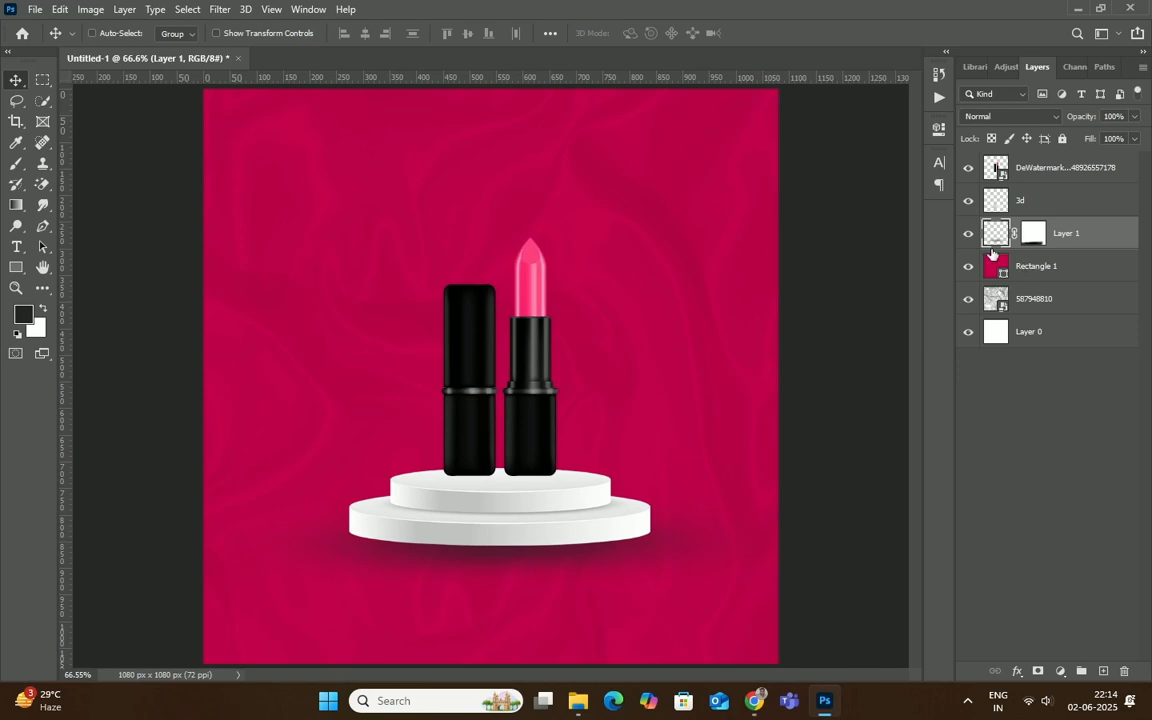
left_click_drag(494, 578, 504, 590)
left_click(1001, 210)
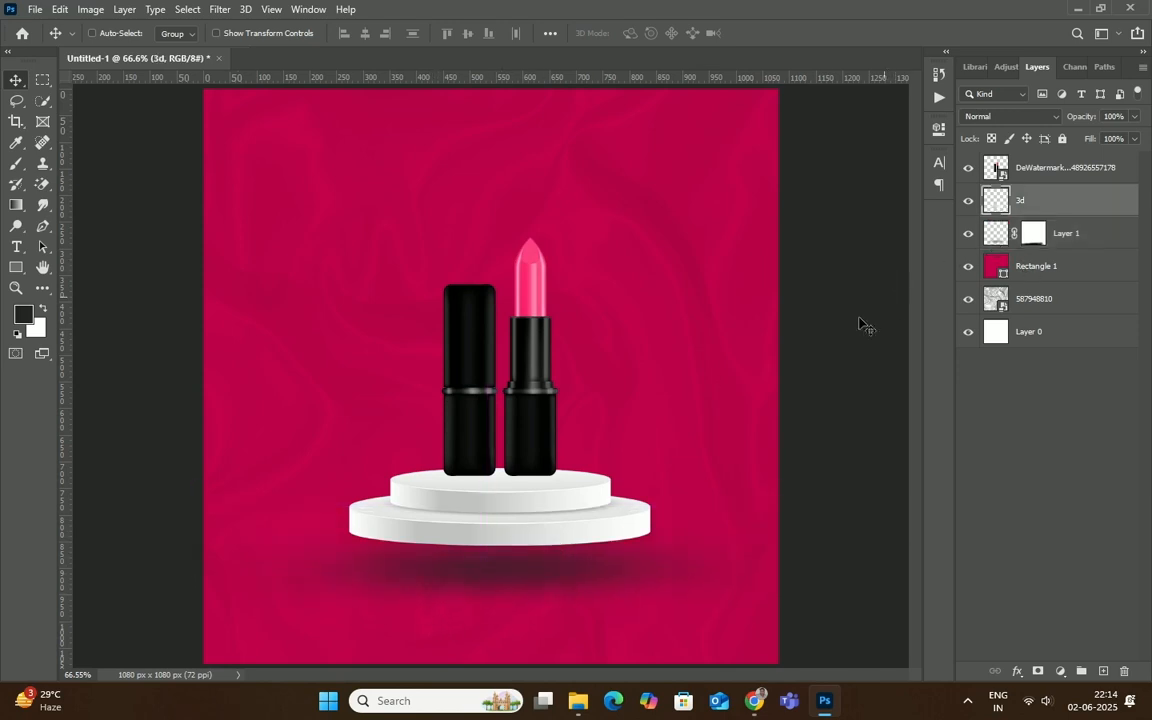
mouse_move(527, 535)
left_mouse_down()
mouse_move(517, 568)
mouse_move(517, 558)
left_mouse_up()
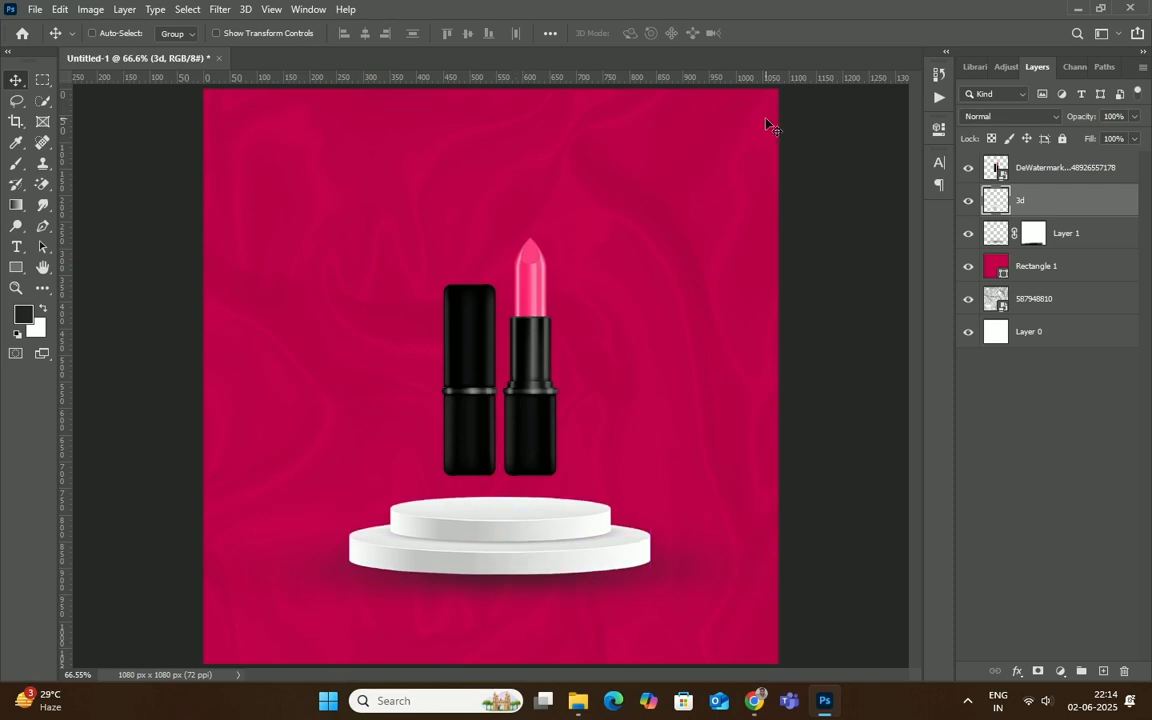
- Lower the lipstick image so it stands on the repositioned podium, centred horizontally on it
left_click(1021, 180)
left_click_drag(527, 428, 530, 460)
scroll(555, 468, "down", 3)
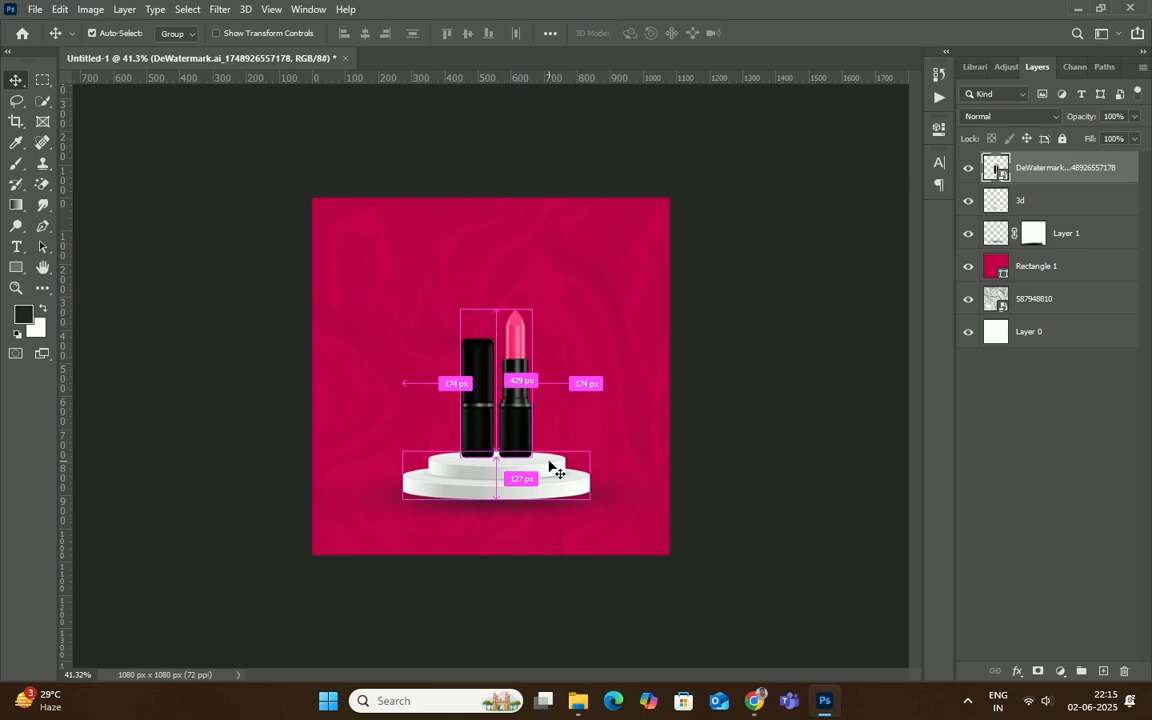
- Scale the lipstick image to 45.50% and seat it on the podium's upper tier
key("ctrl+t")
left_click_drag(577, 470, 590, 493)
left_click_drag(509, 446, 509, 440)
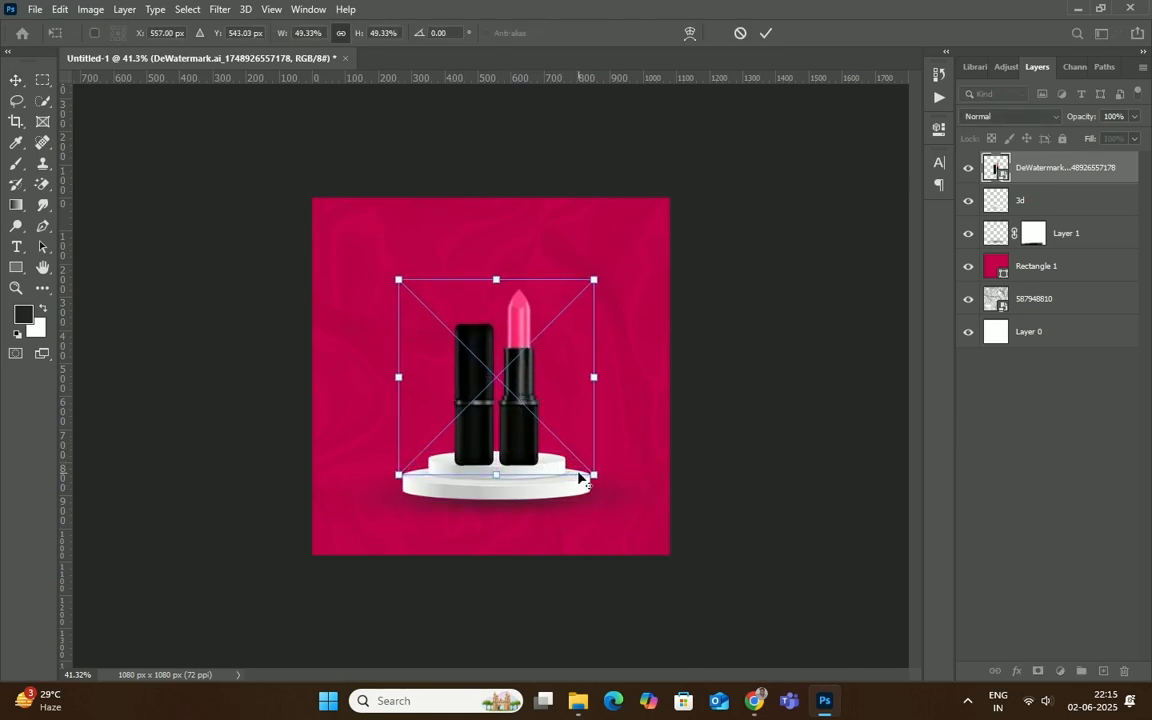
left_click_drag(594, 477, 589, 476)
scroll(478, 408, "up", 3)
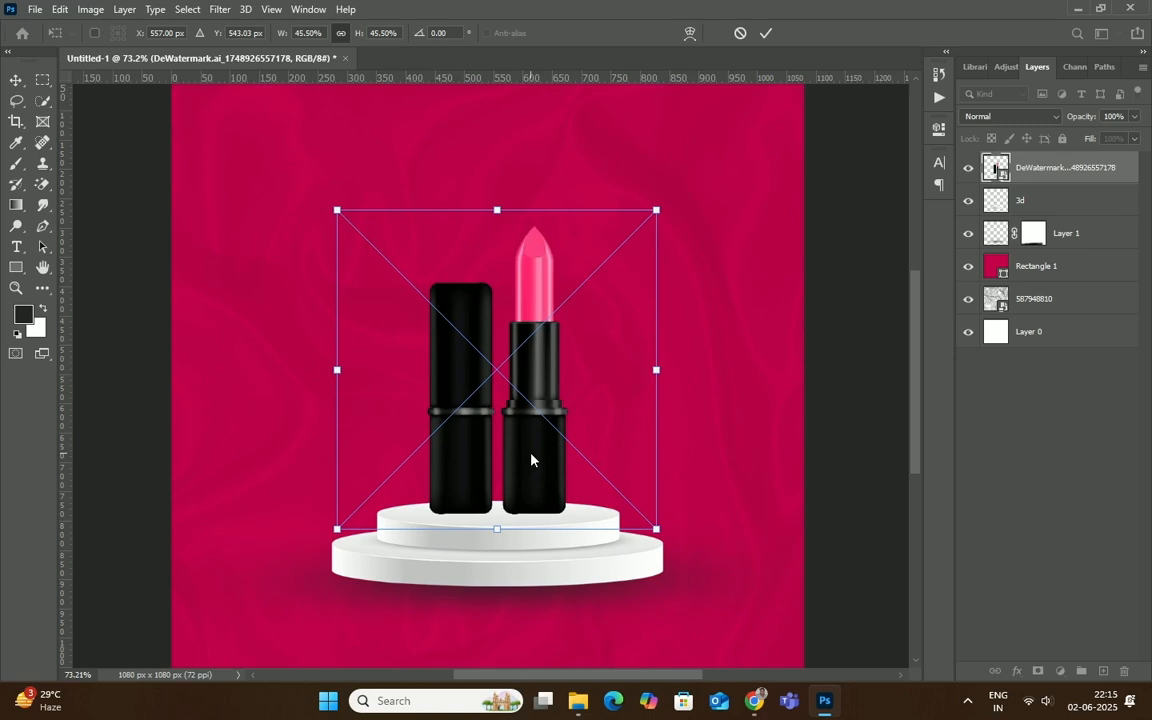
left_click(765, 33)
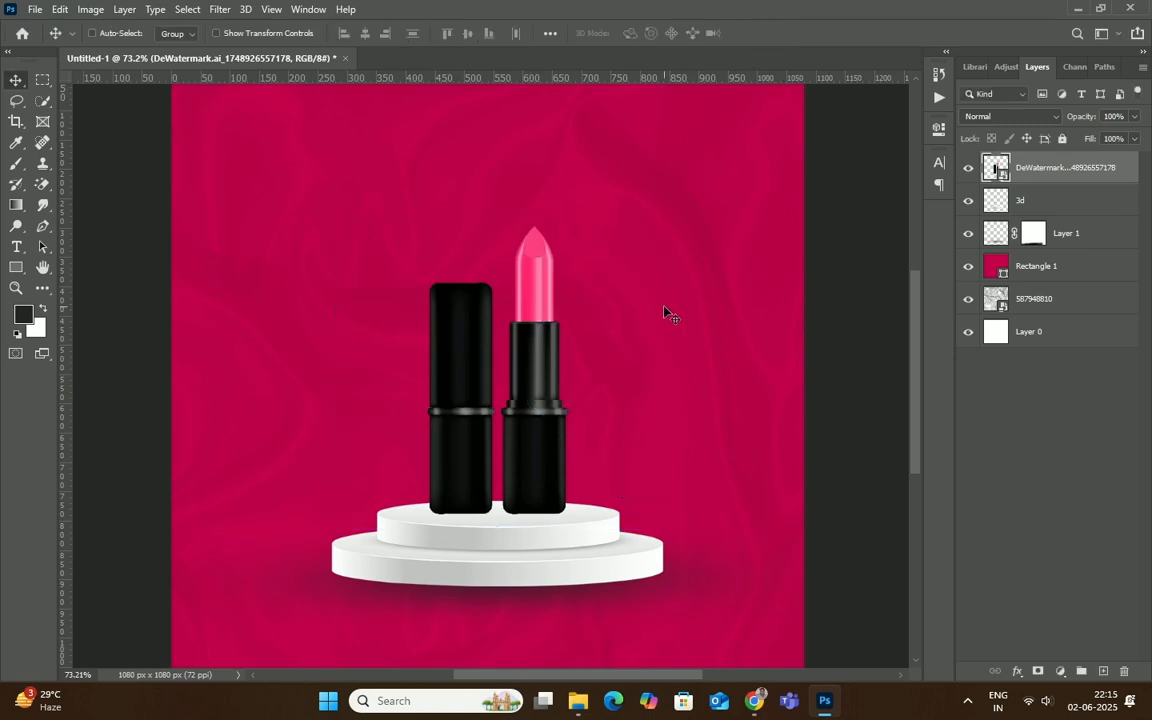
scroll(597, 437, "down", 3)
scroll(597, 463, "down", 2)
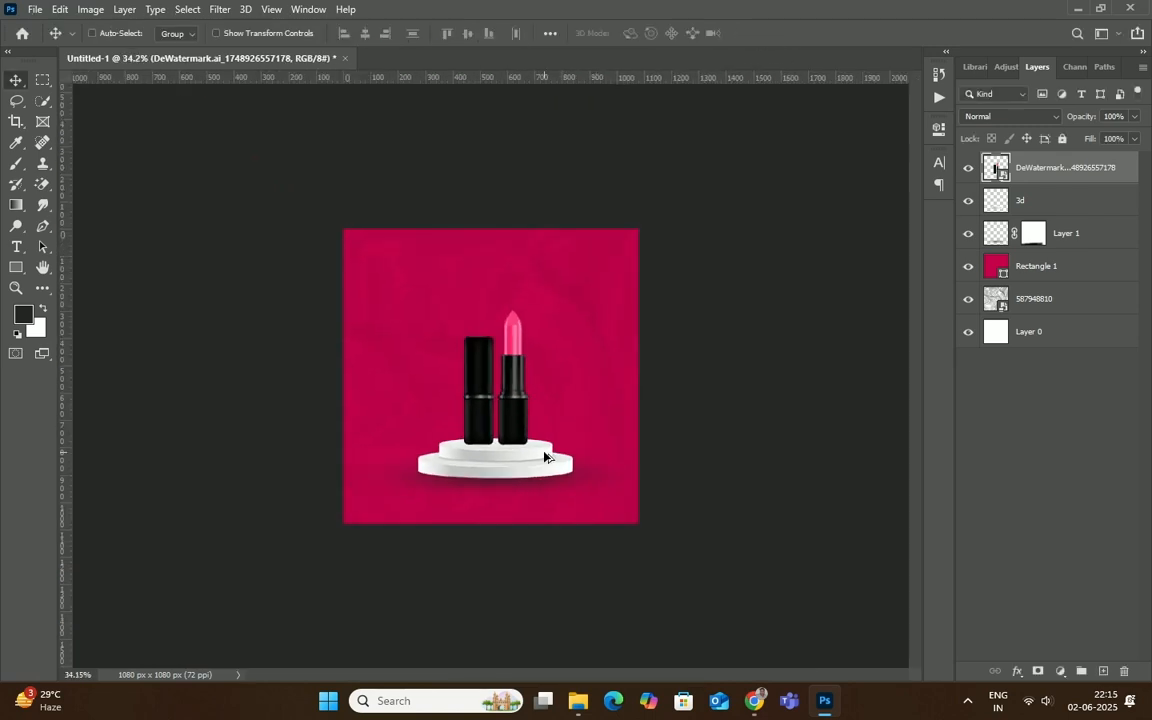
- Place the white sphere cluster image "i (2)" from Downloads as an embedded object in the poster
scroll(545, 457, "up", 2)
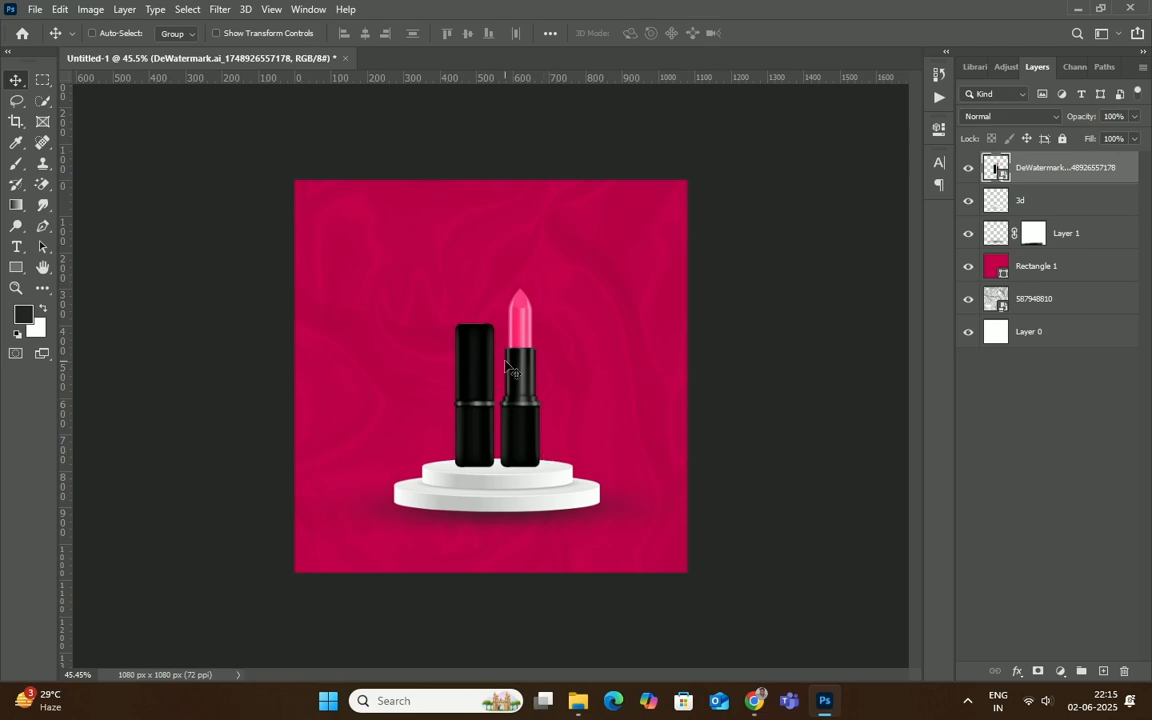
scroll(535, 374, "up", 1)
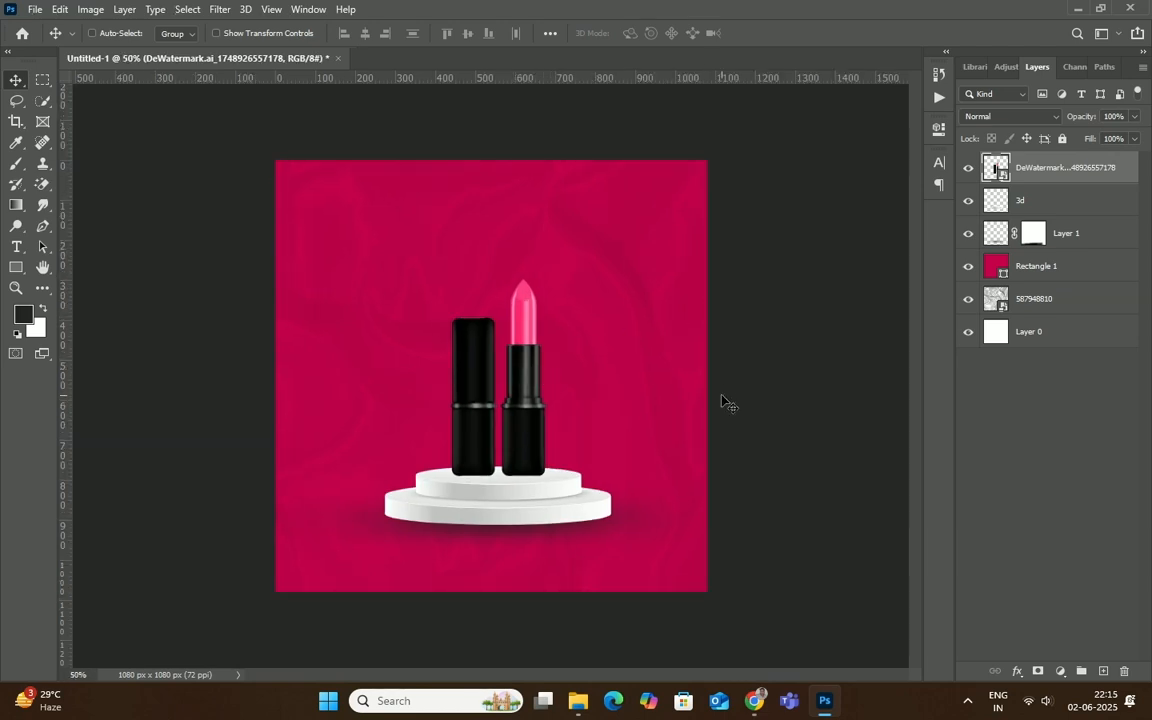
left_click(34, 10)
left_click(84, 311)
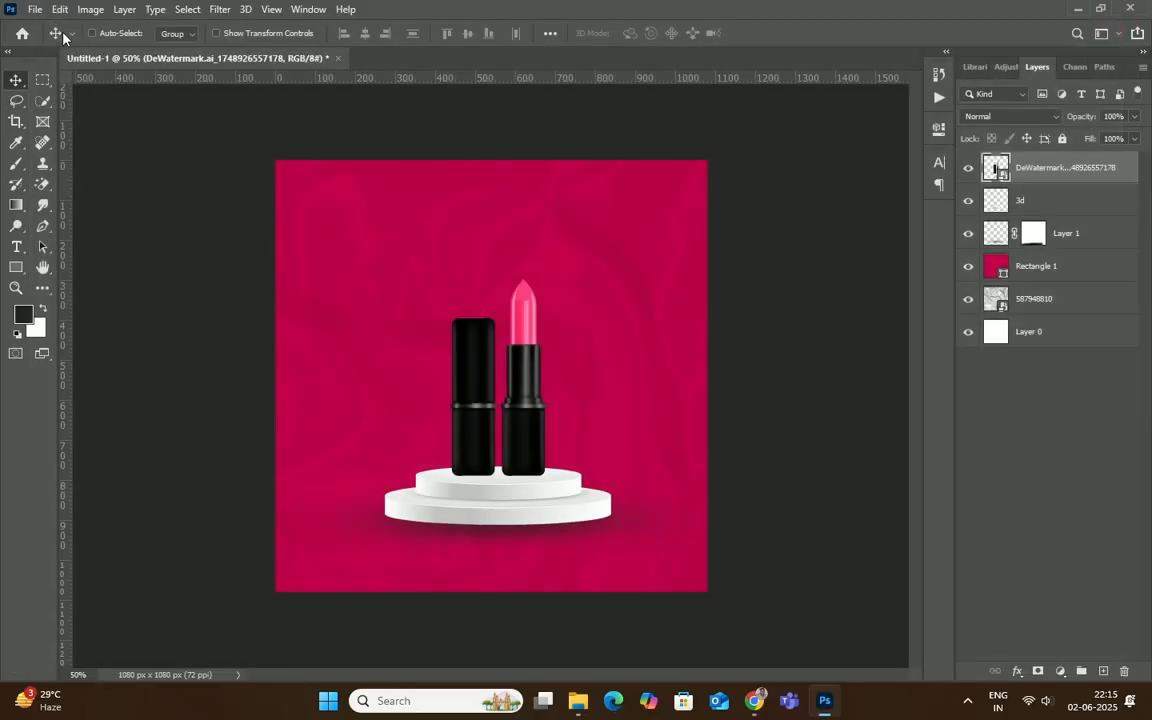
left_click(34, 10)
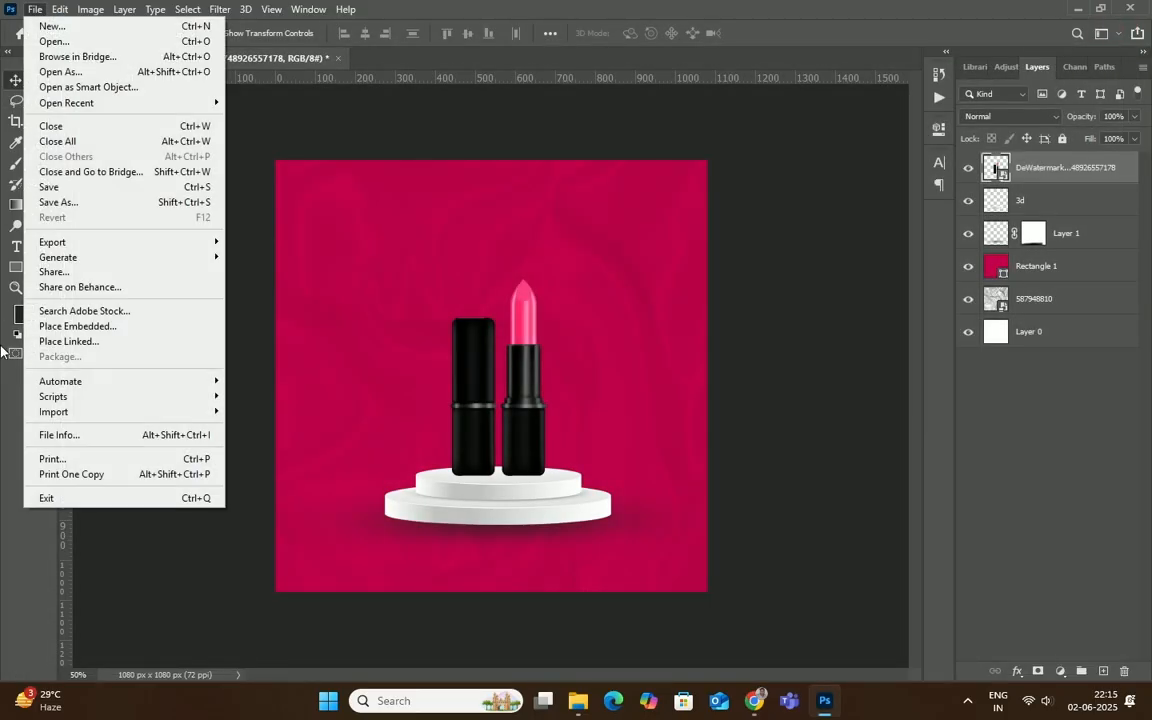
left_click(65, 324)
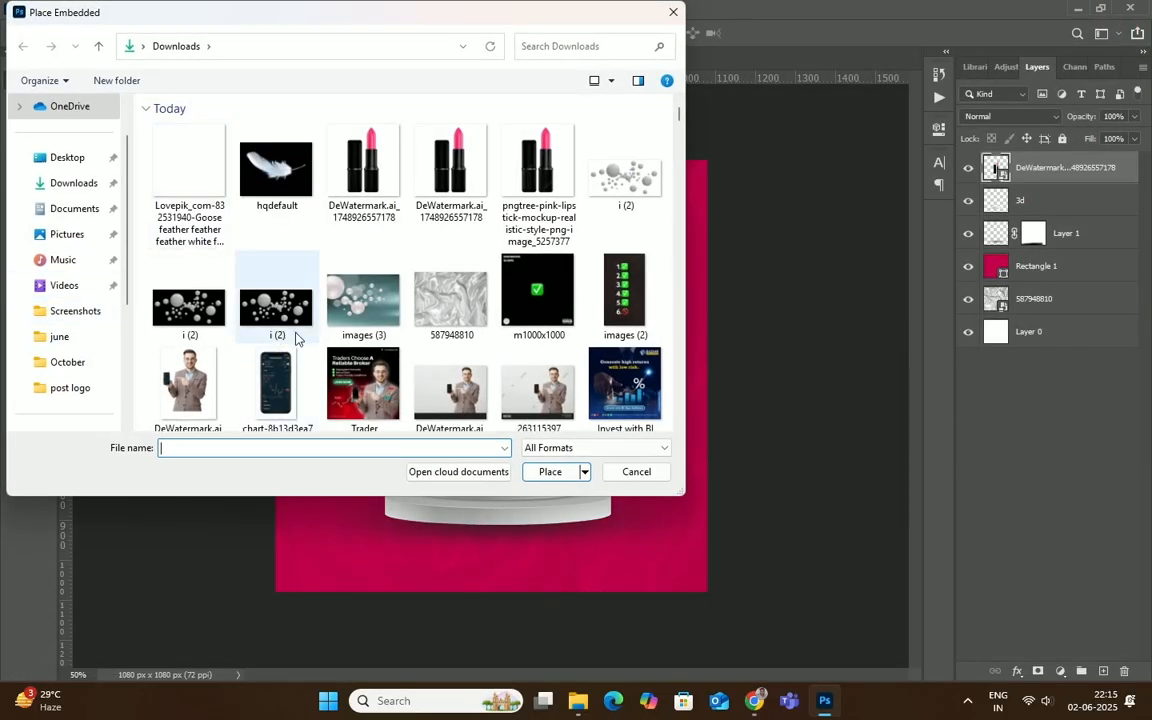
left_click(628, 188)
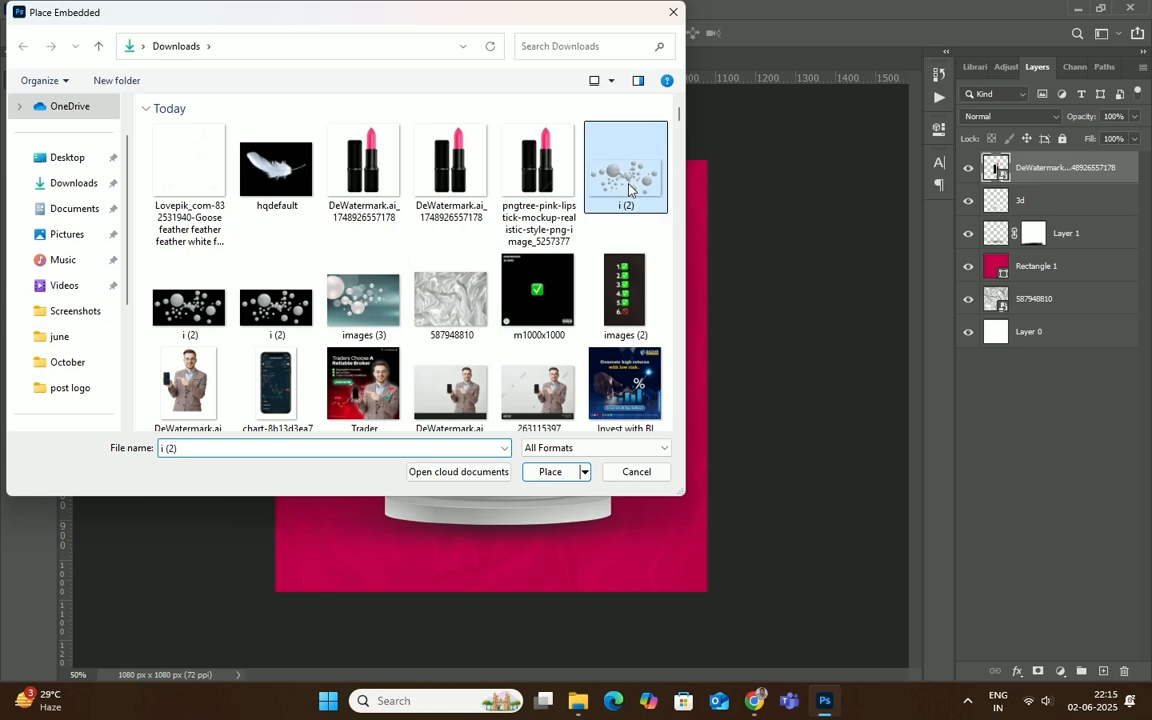
left_click(549, 471)
- Squash the sphere cluster to 79.17% height and place it beside the podium, partly beyond the canvas's lower left edge
left_click_drag(458, 364, 288, 511)
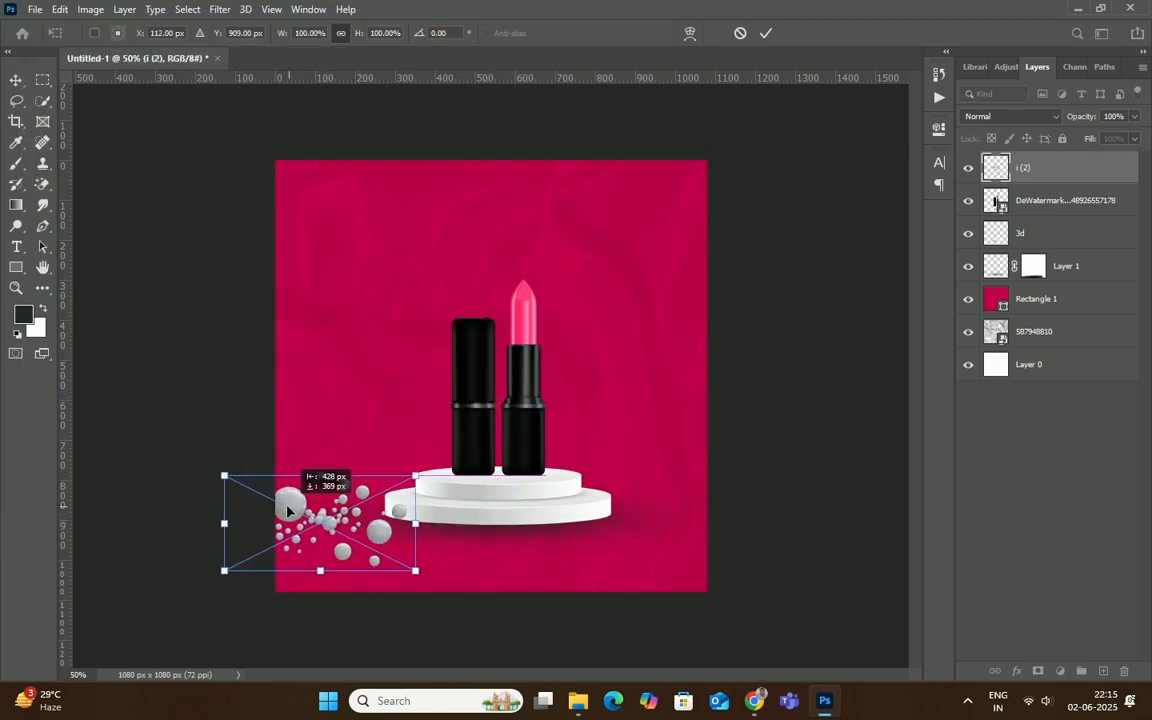
left_click_drag(320, 475, 361, 513)
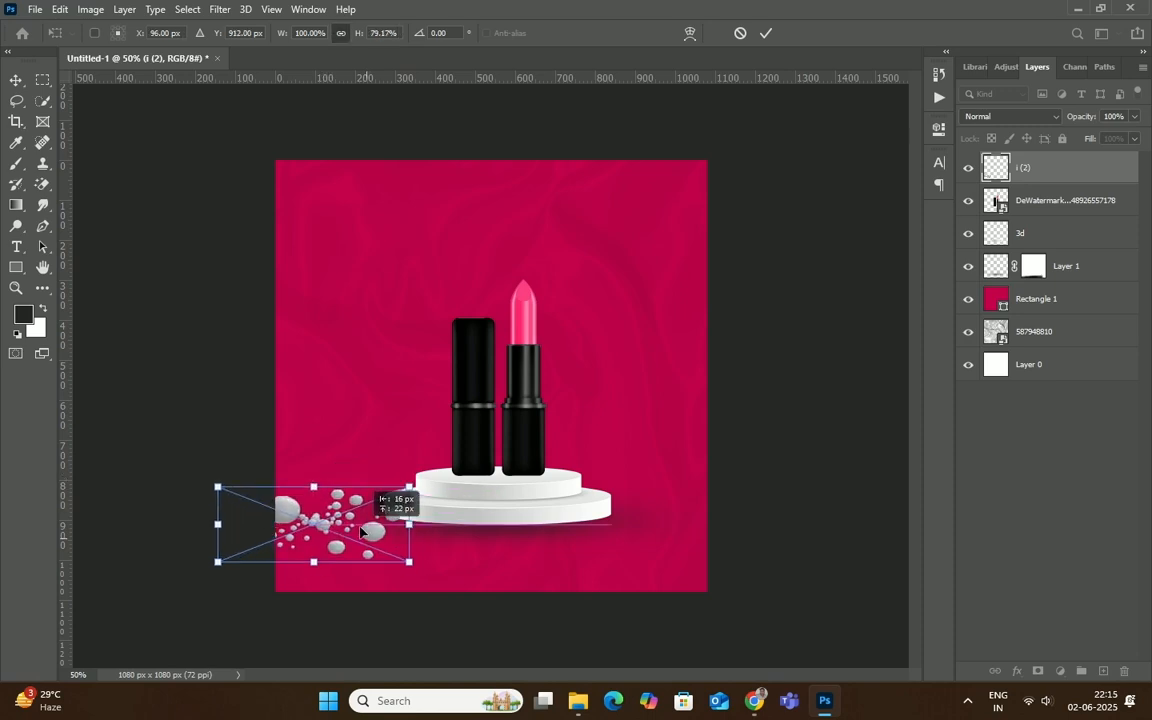
left_click(766, 33)
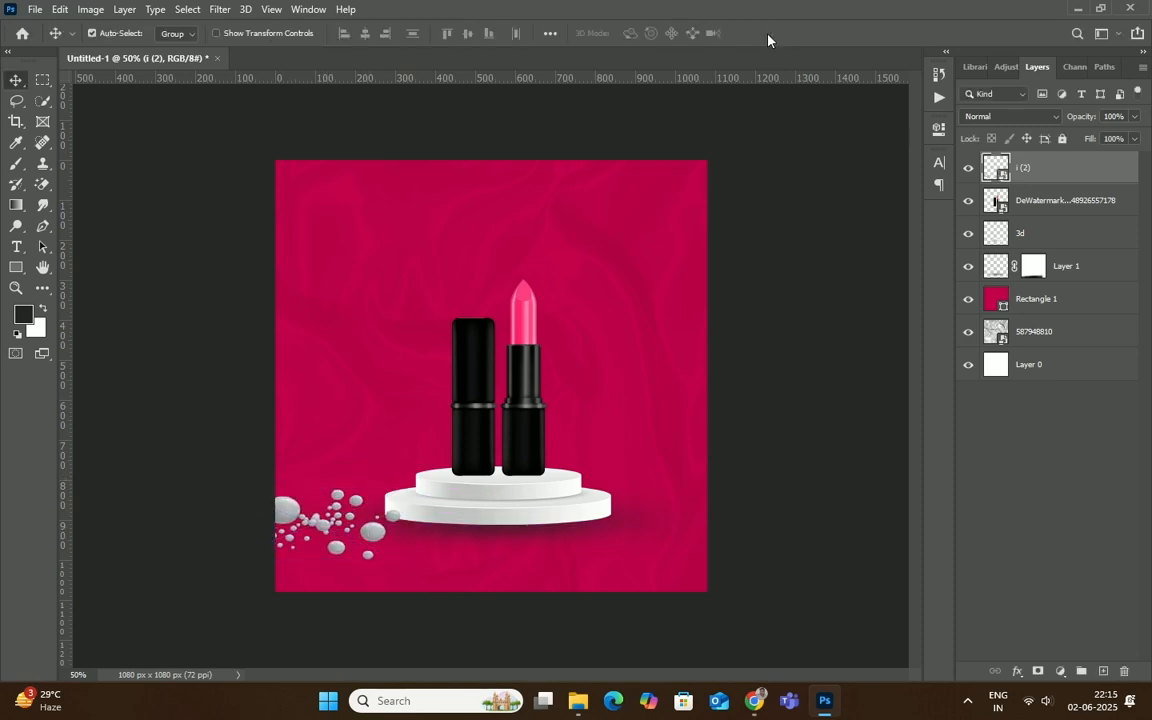
- Send the sphere cluster layer behind the lipstick, the podium and the Layer 1 shadow
key("ctrl+bracketleft")
key("ctrl+bracketleft")
key("ctrl+bracketleft")
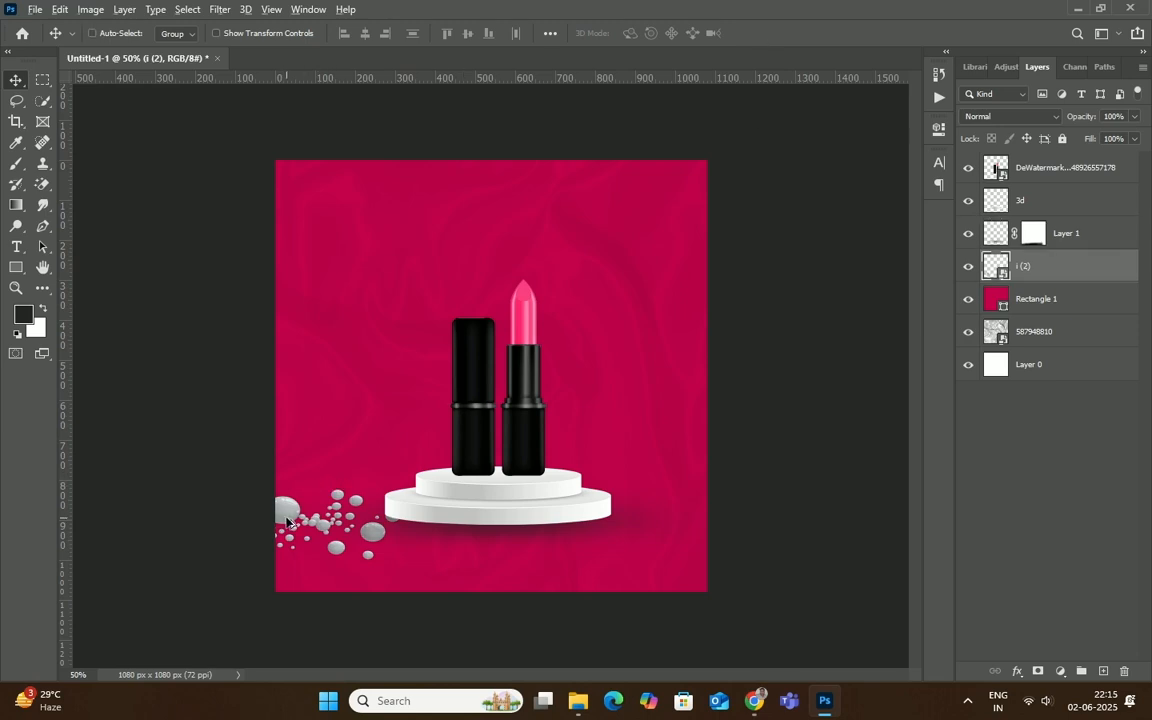
- Duplicate the sphere cluster and place the copy on the right side of the podium, running off the canvas edge
left_click_drag(287, 521, 649, 515)
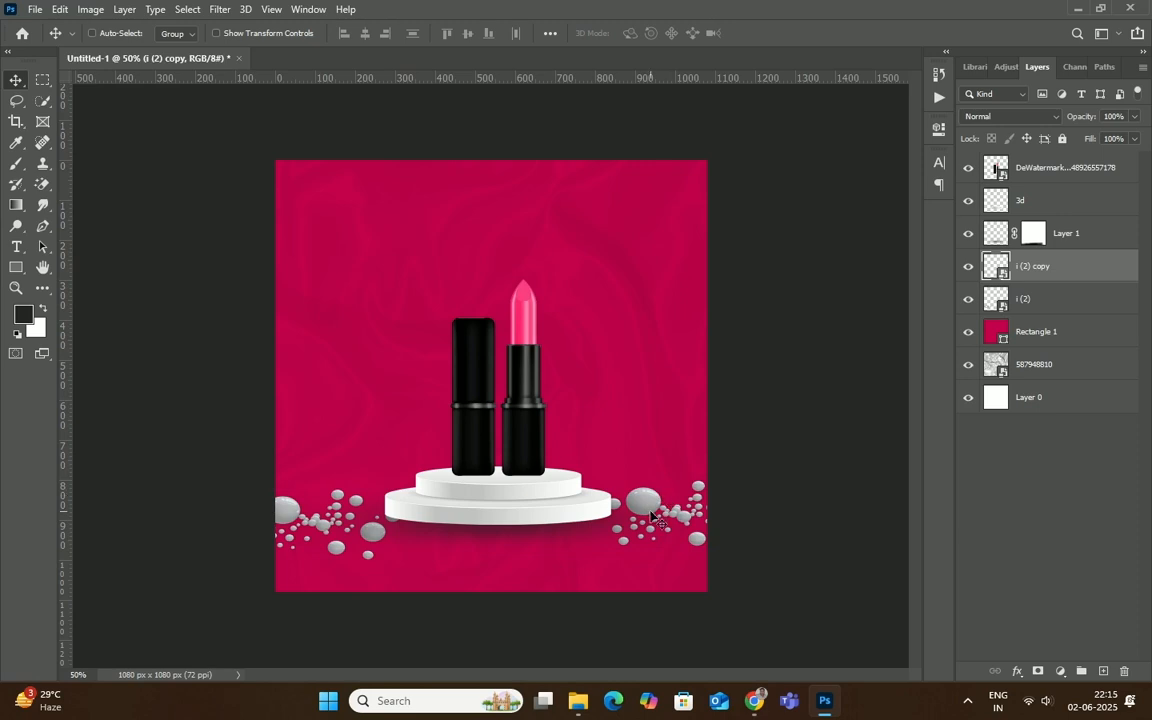
scroll(649, 515, "up", 5)
scroll(701, 581, "down", 5)
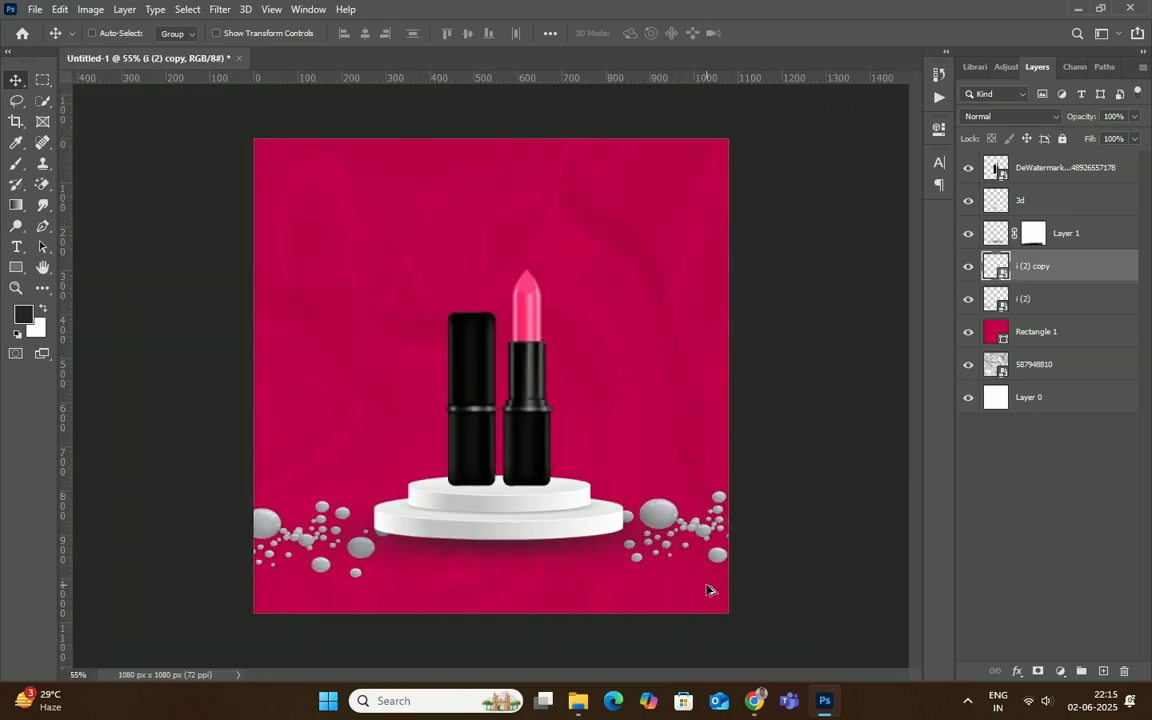
scroll(683, 581, "down", 2)
- Raise the original sphere cluster slightly so it sits level with its copy on the other side of the podium
left_click_drag(316, 480, 320, 487)
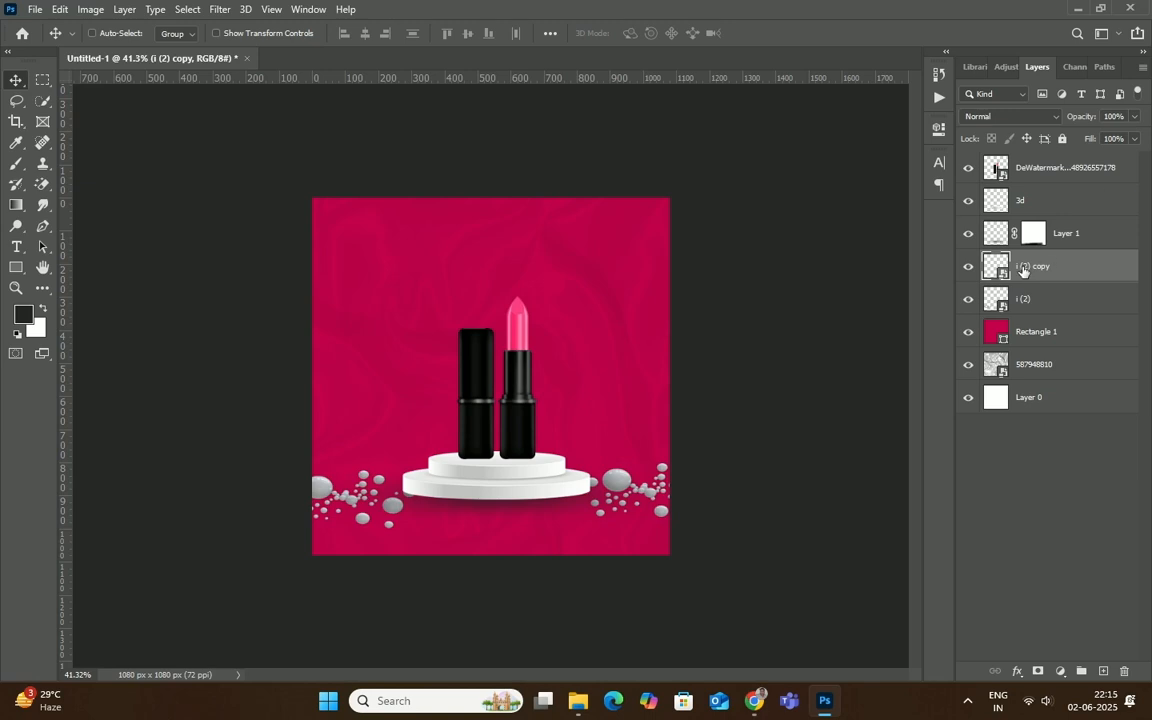
left_click(1040, 298)
left_click_drag(322, 480, 326, 490)
scroll(329, 404, "down", 3)
scroll(352, 419, "up", 2)
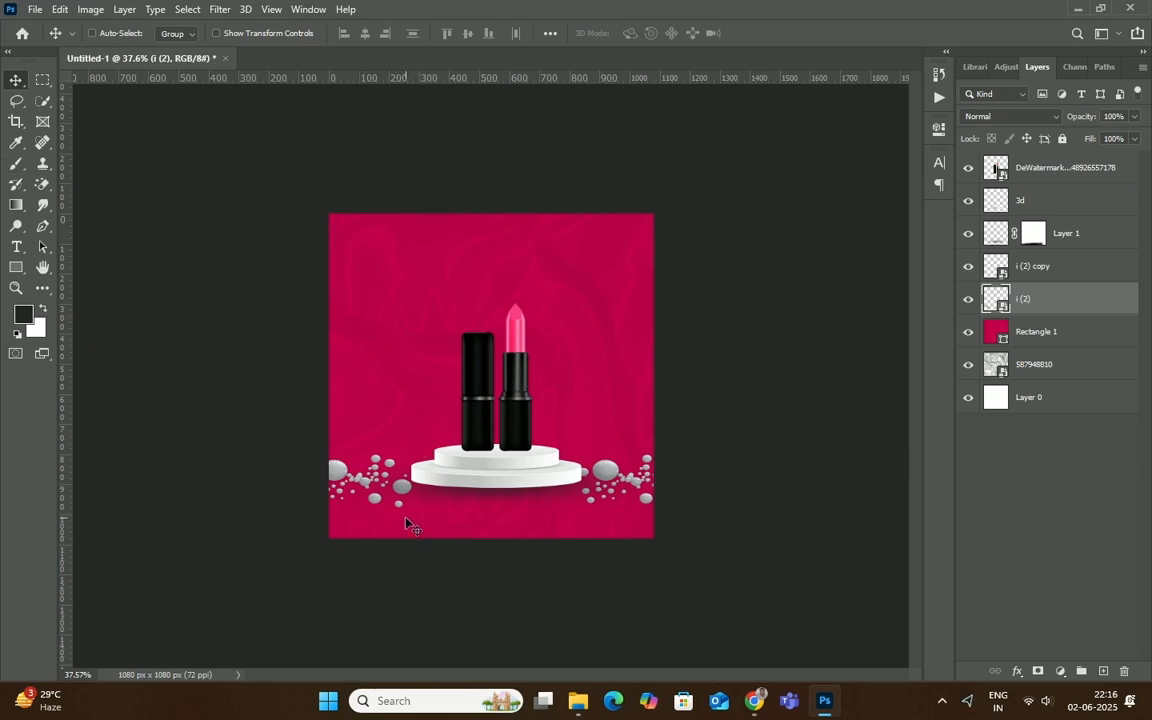
- Place the Lovepik floating white feather image from Downloads as an embedded object above the i (2) layer
left_click(35, 9)
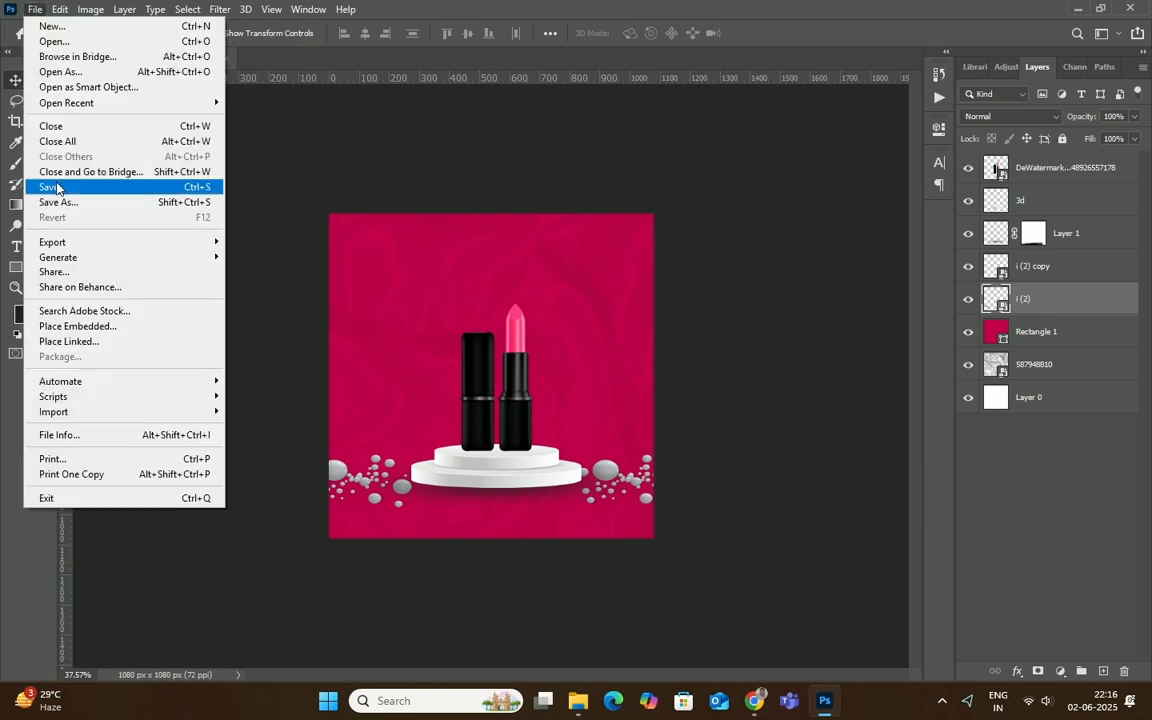
left_click(78, 326)
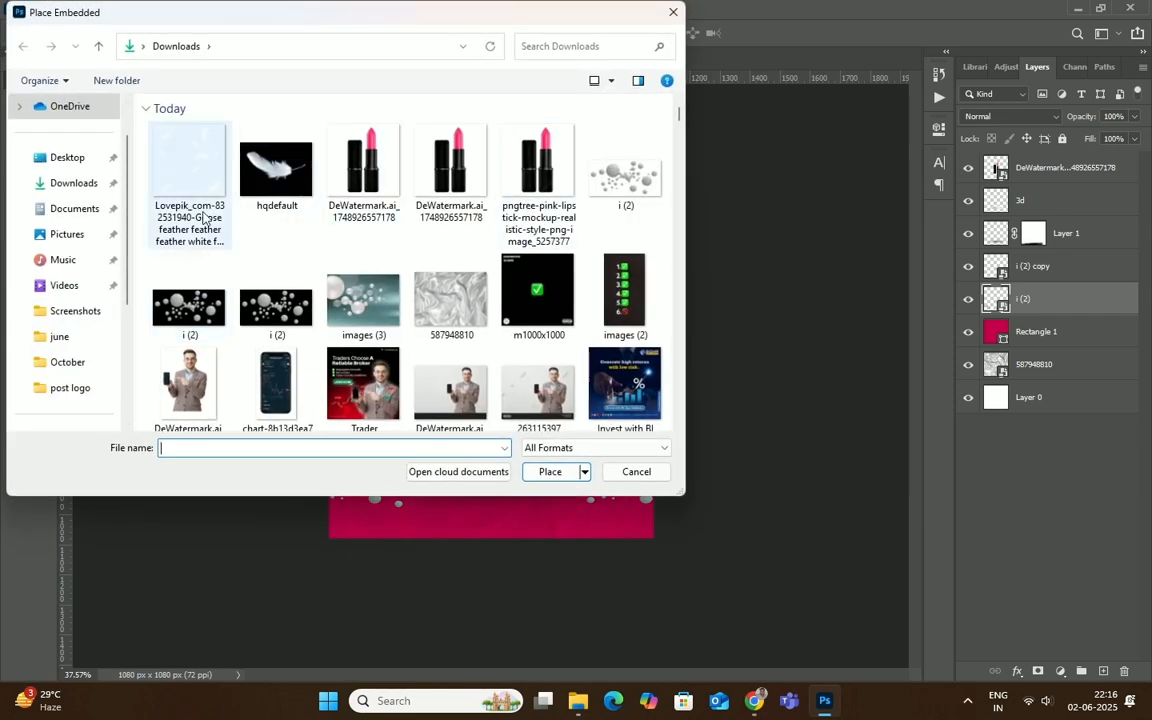
left_click(203, 218)
left_click(551, 472)
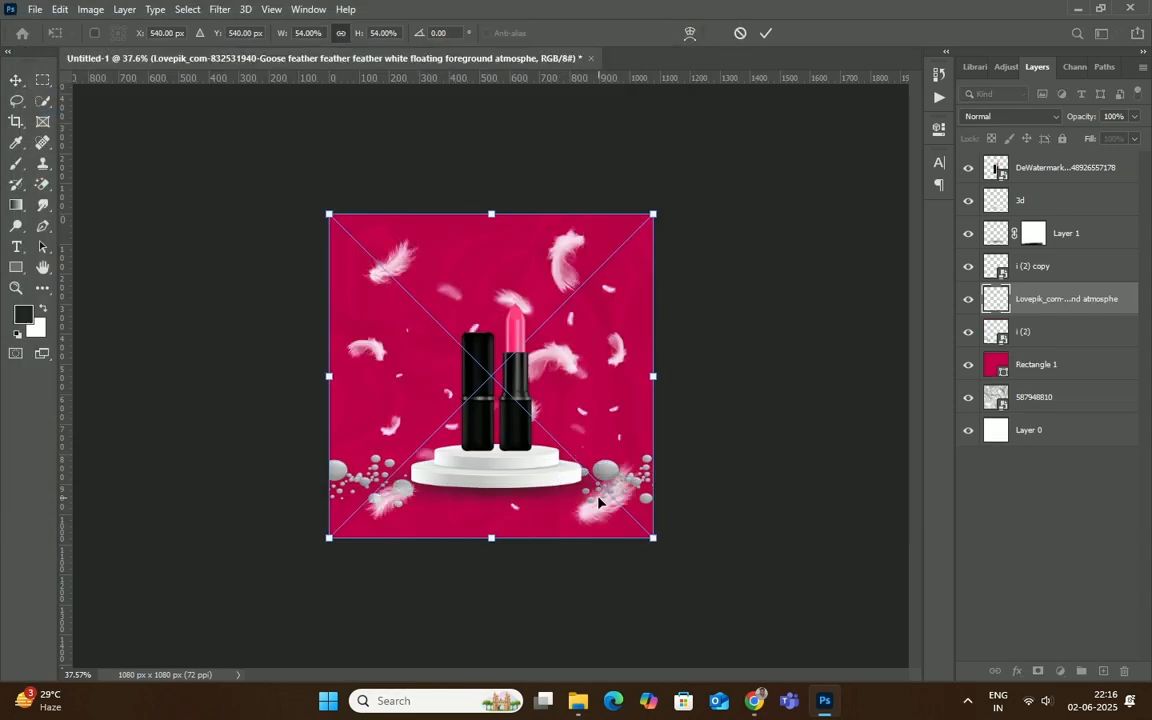
- Enlarge the feather image well beyond the canvas and shift it so the feathers scatter around the lipstick
left_click_drag(650, 546, 866, 681)
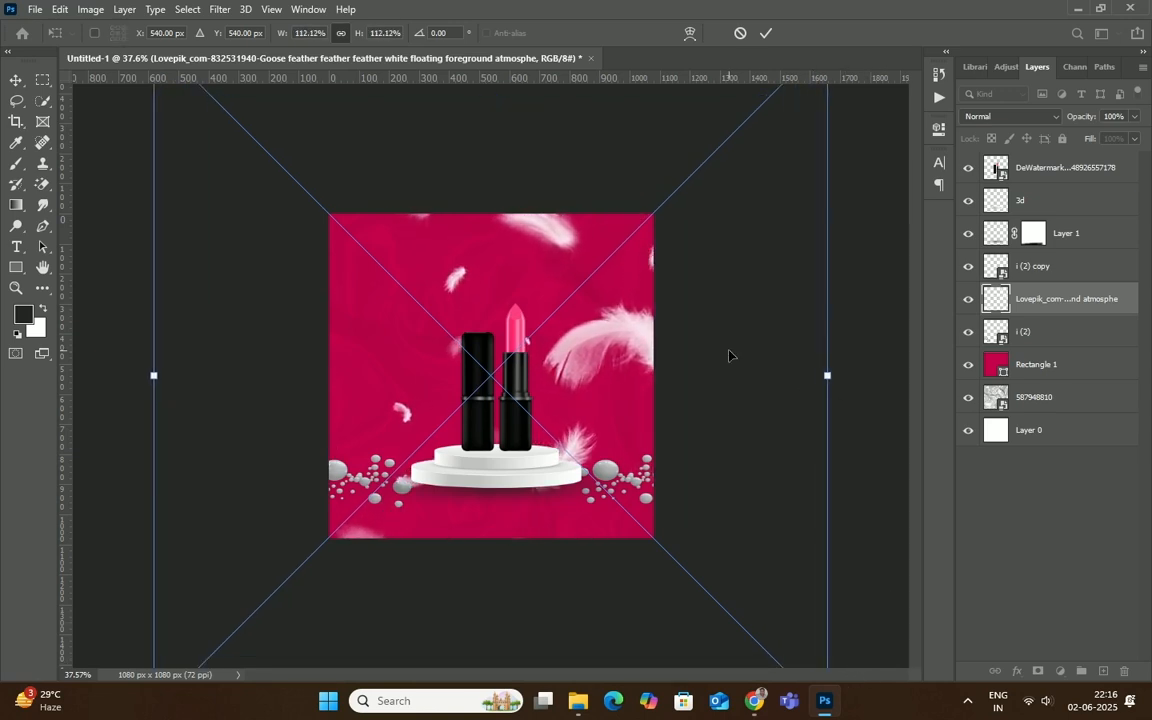
left_click_drag(616, 350, 693, 361)
left_click(767, 34)
- Check the whole poster composition with the scattered feathers, both close up and from a distance
key("ctrl+minus")
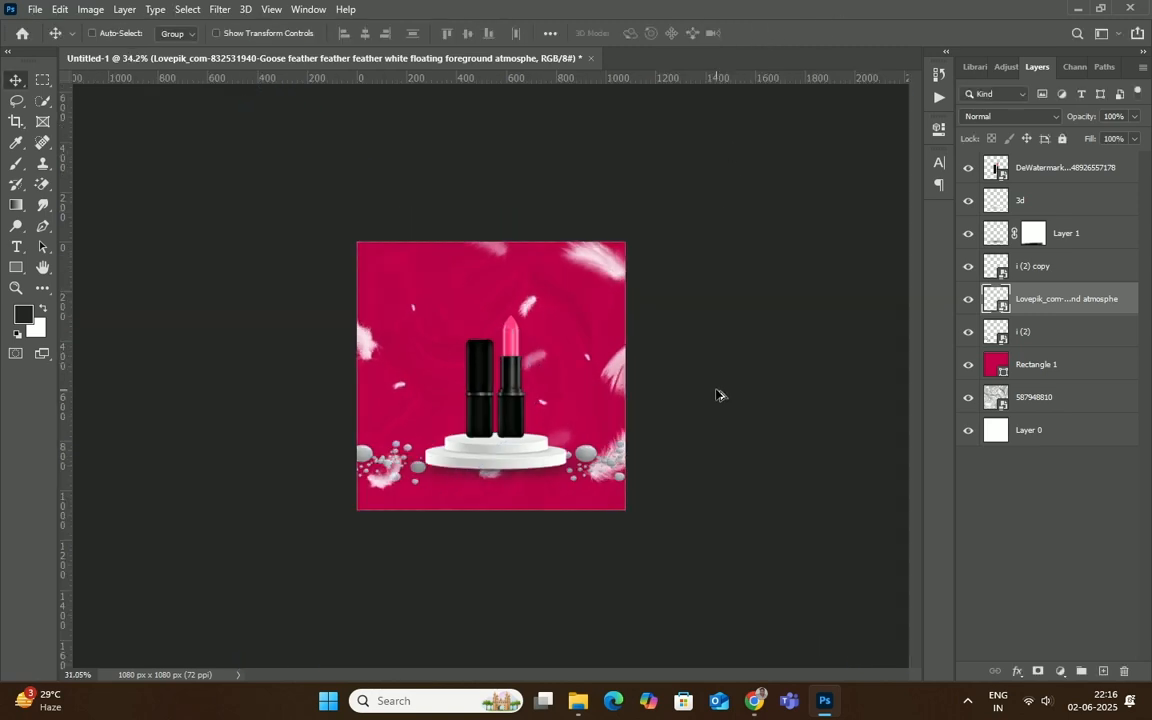
key("ctrl+plus")
key("ctrl+plus")
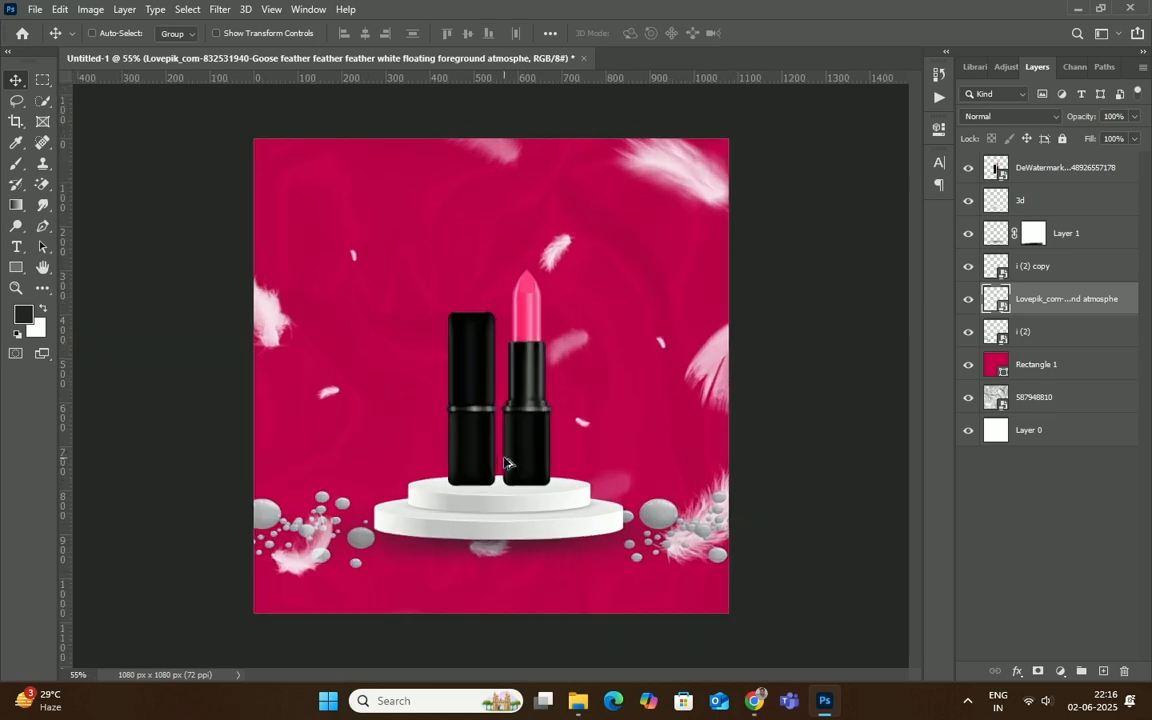
key("ctrl+0")
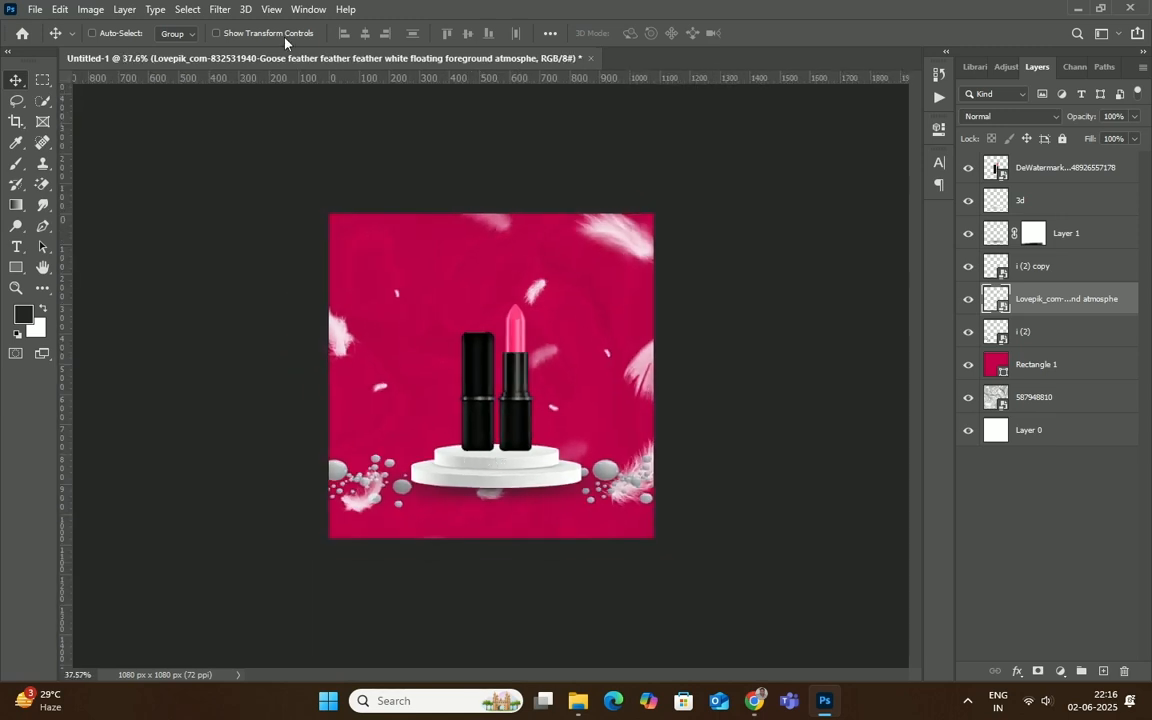
key("ctrl+plus")
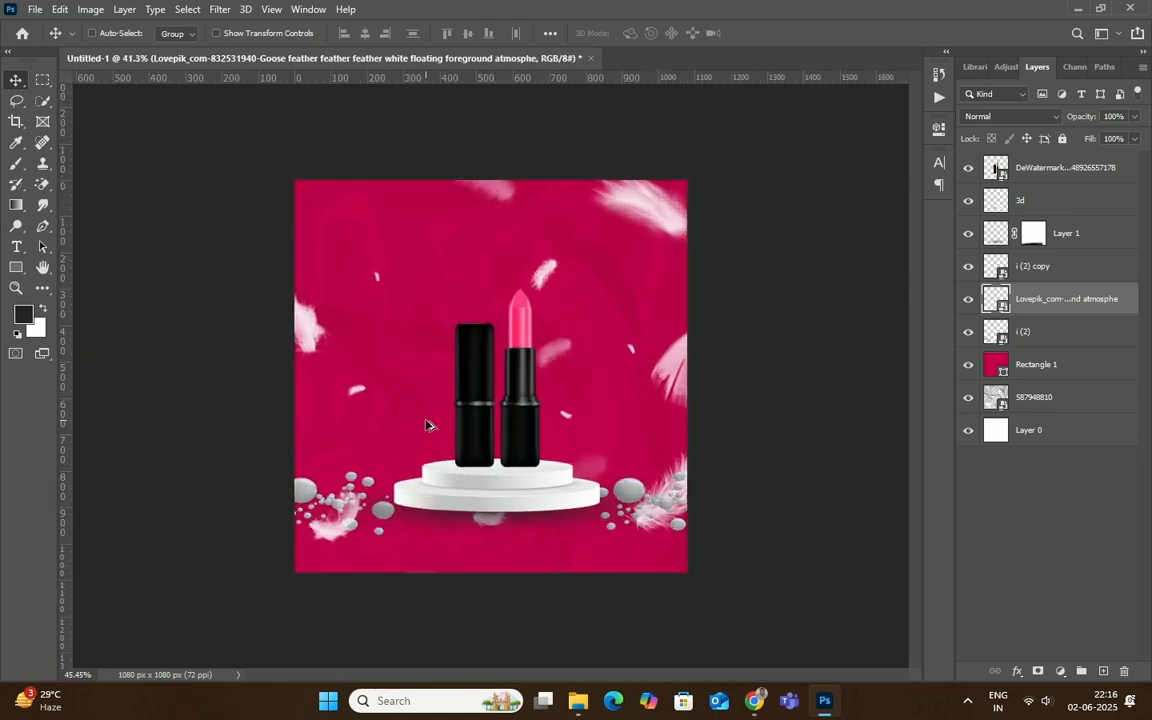
key("ctrl+minus")
key("ctrl+minus")
key("ctrl+minus")
key("ctrl+plus")
key("ctrl+plus")
key("ctrl+plus")
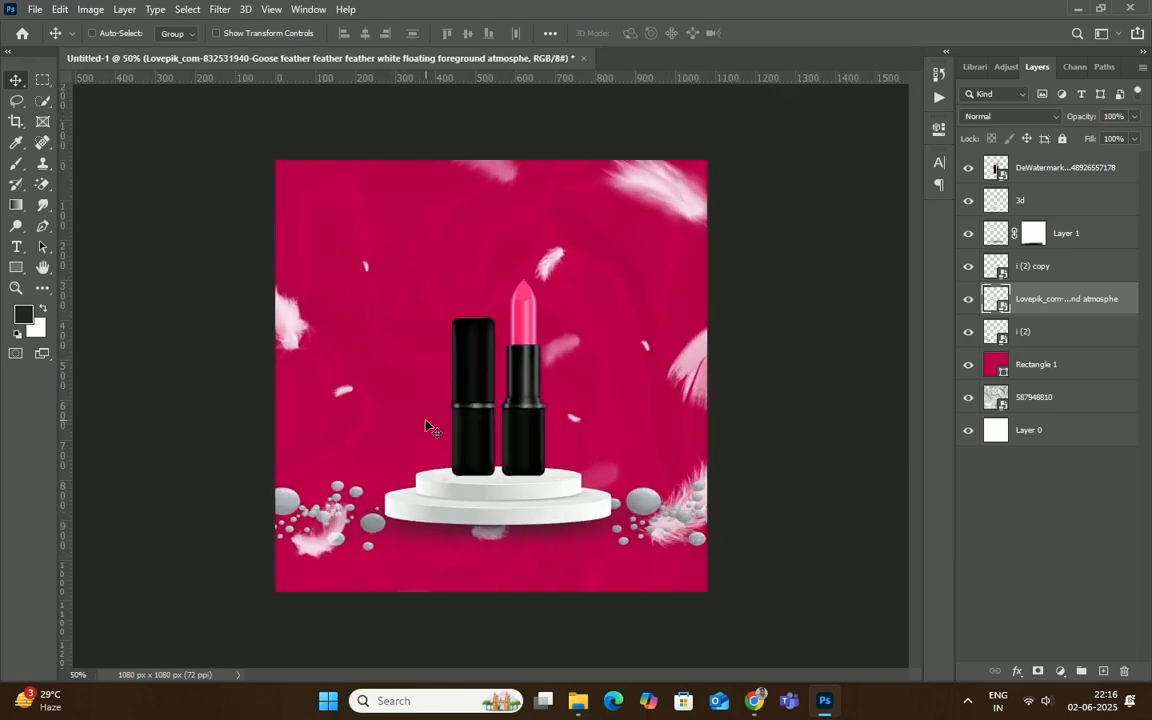
- Add the heading text "Star Colleetion" in the empty area above the lipstick
left_click(16, 244)
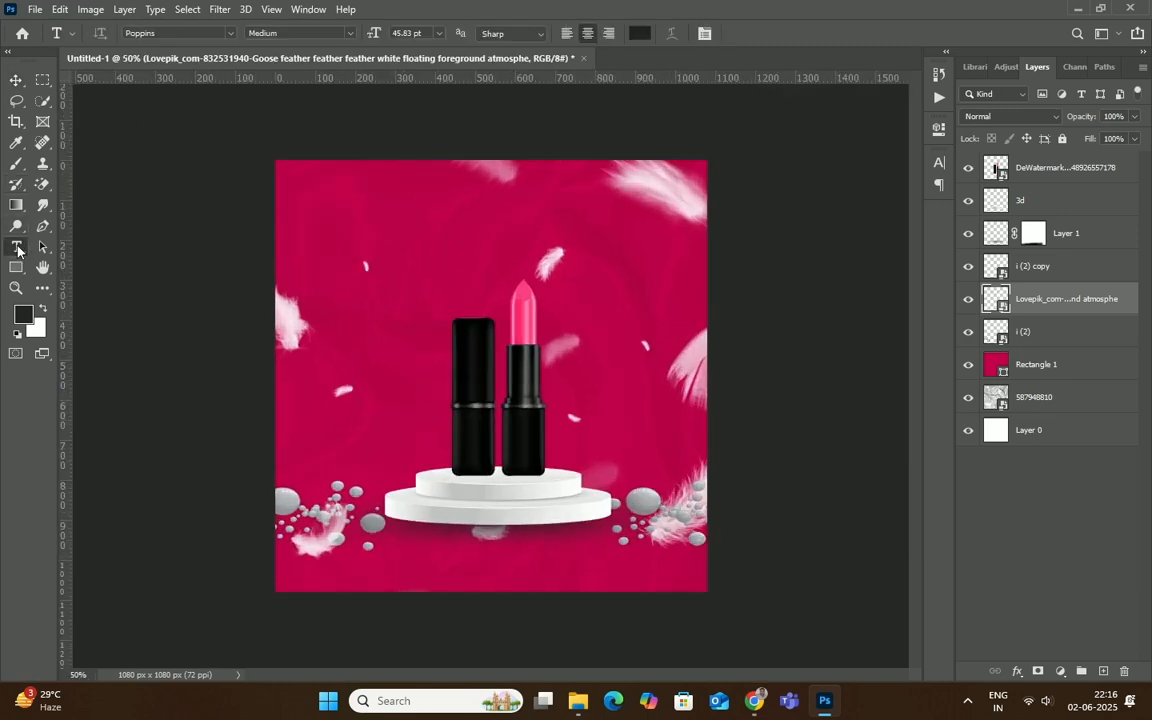
left_click(423, 208)
key("BackSpace")
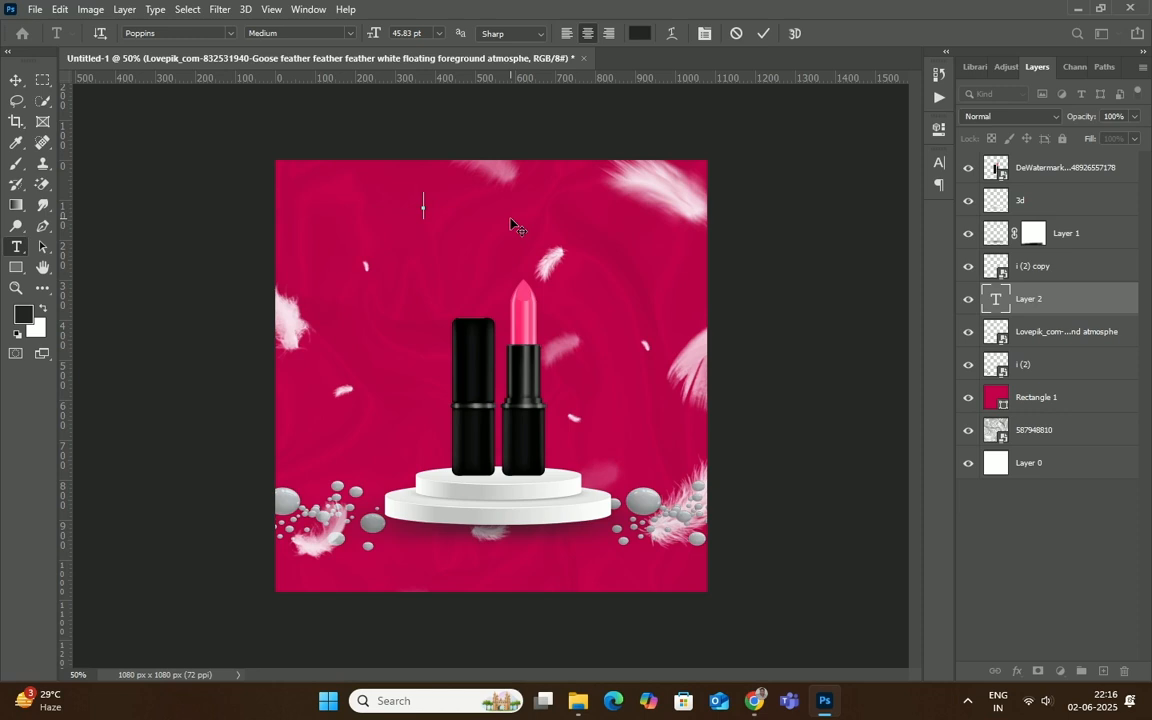
type("S")
type("ta")
type("r")
type(" C")
type("ol")
type("lee")
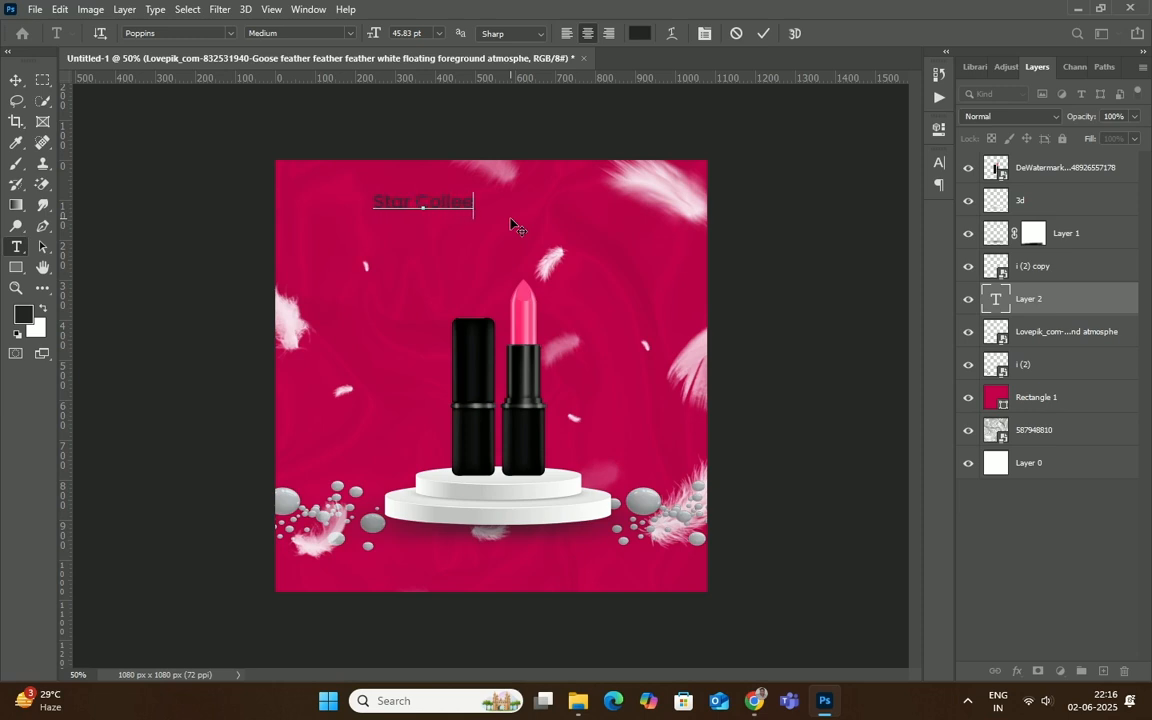
type("tion")
- Format the heading text in Poppins Bold
left_click_drag(489, 201, 320, 190)
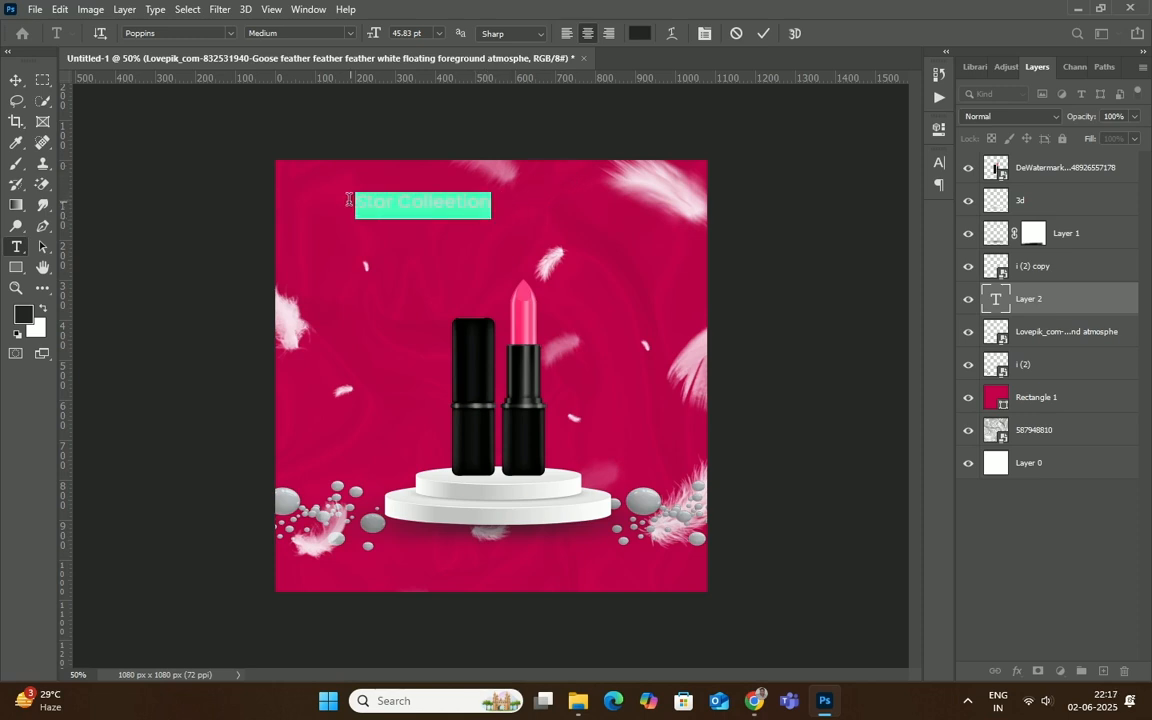
left_click(231, 33)
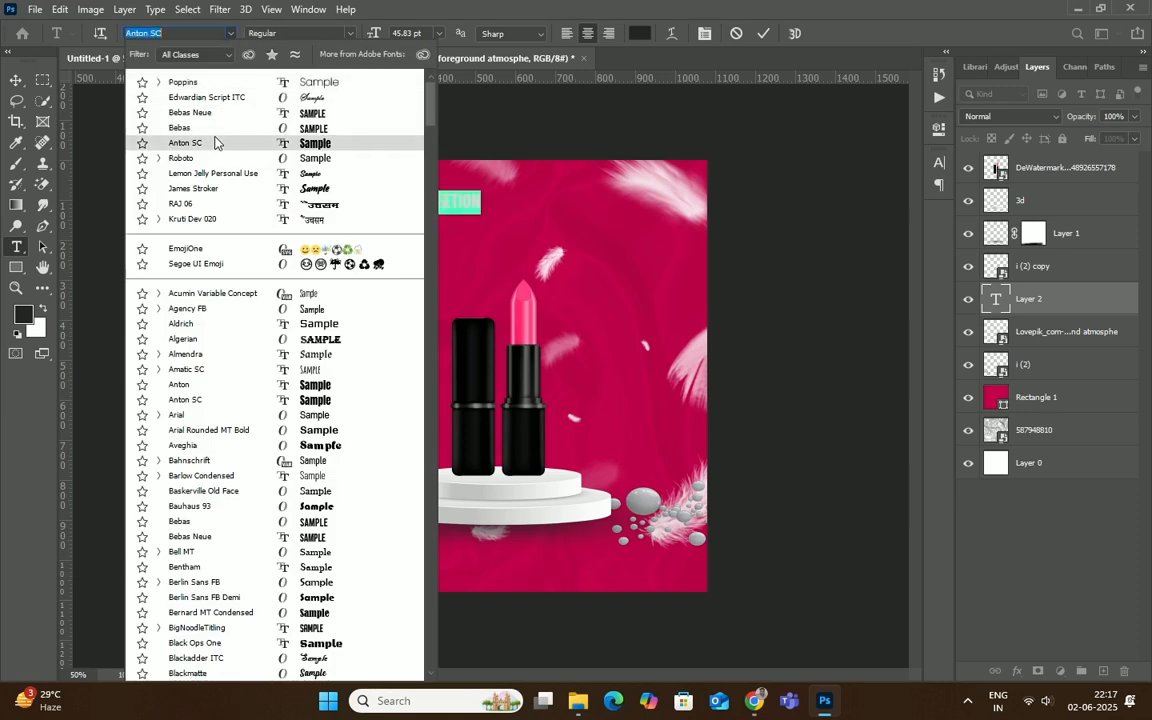
left_click(194, 85)
left_click(351, 34)
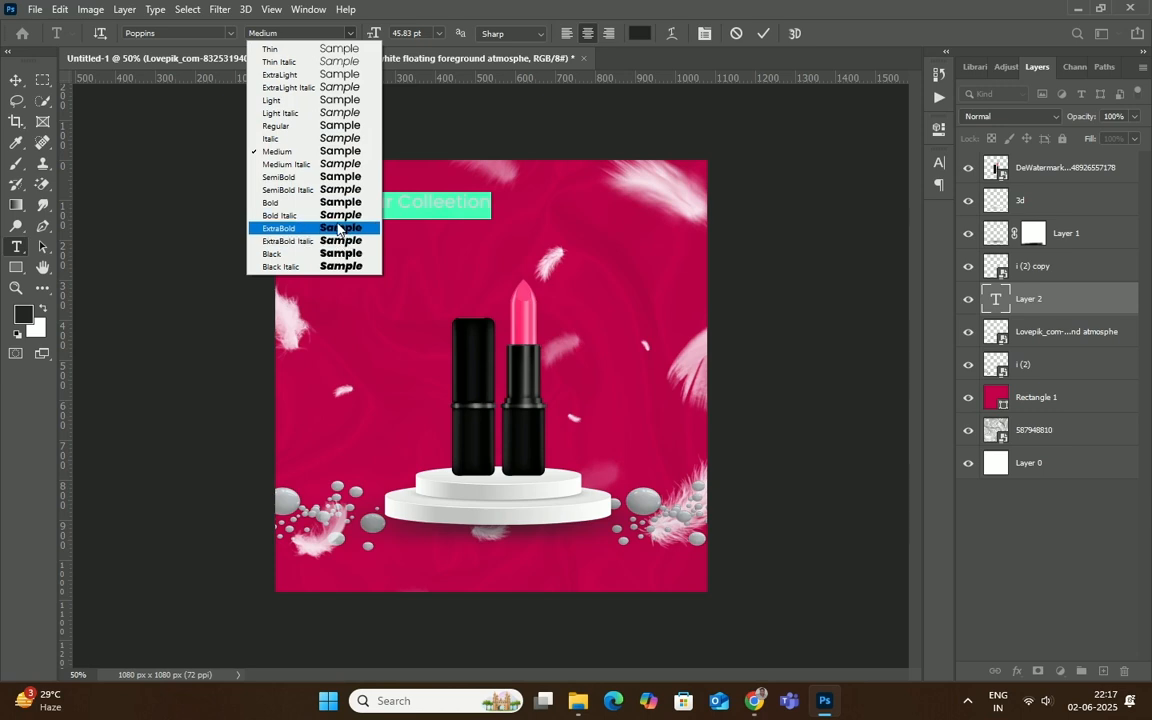
left_click(300, 202)
left_click(763, 33)
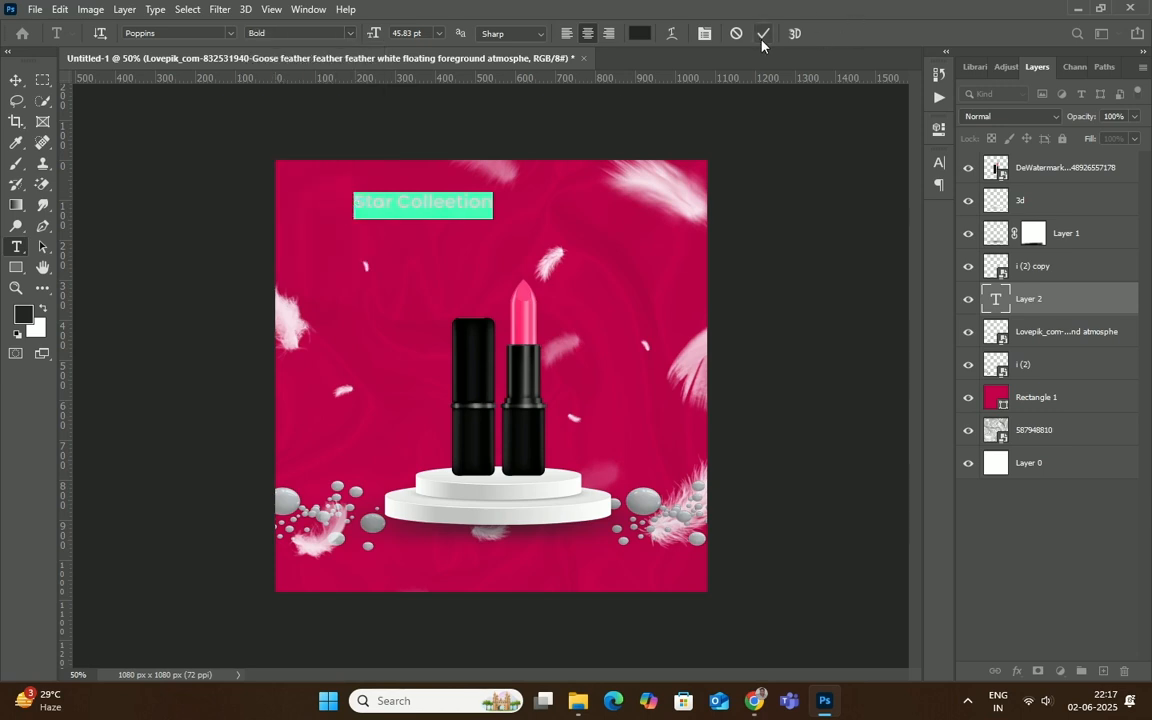
- Scale the heading to 176.01% and centre it horizontally near the canvas's top edge at X 540 px, Y 130.35 px
key("ctrl+t")
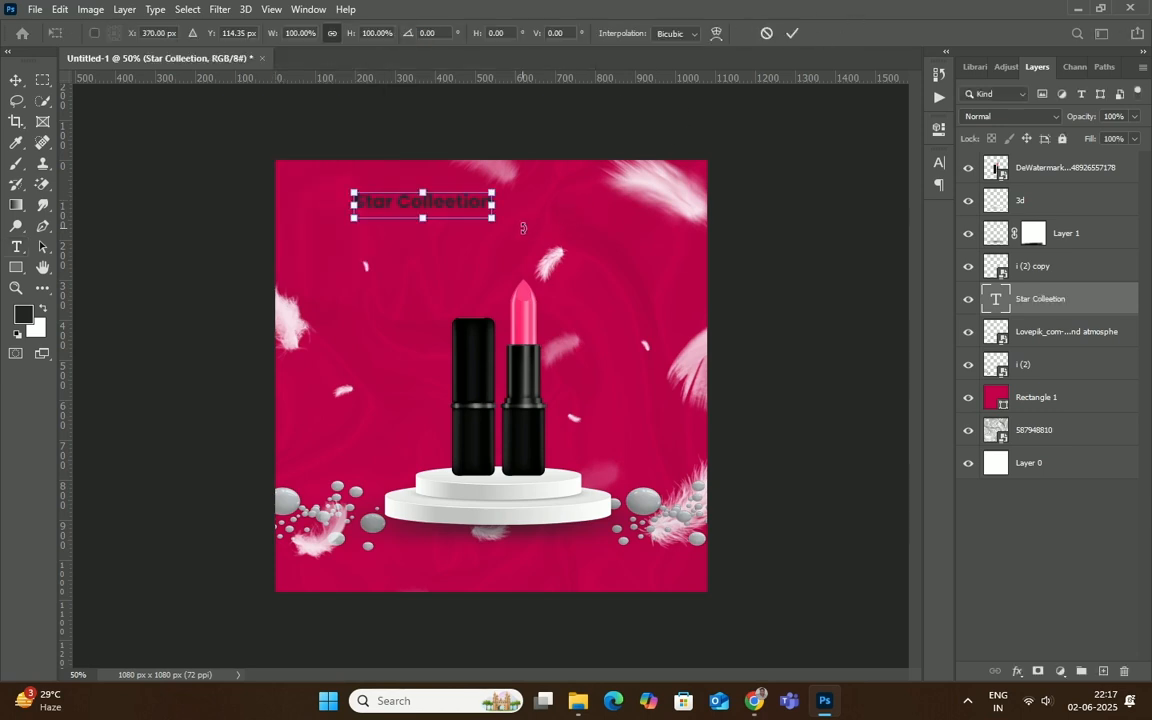
left_click_drag(494, 222, 579, 213)
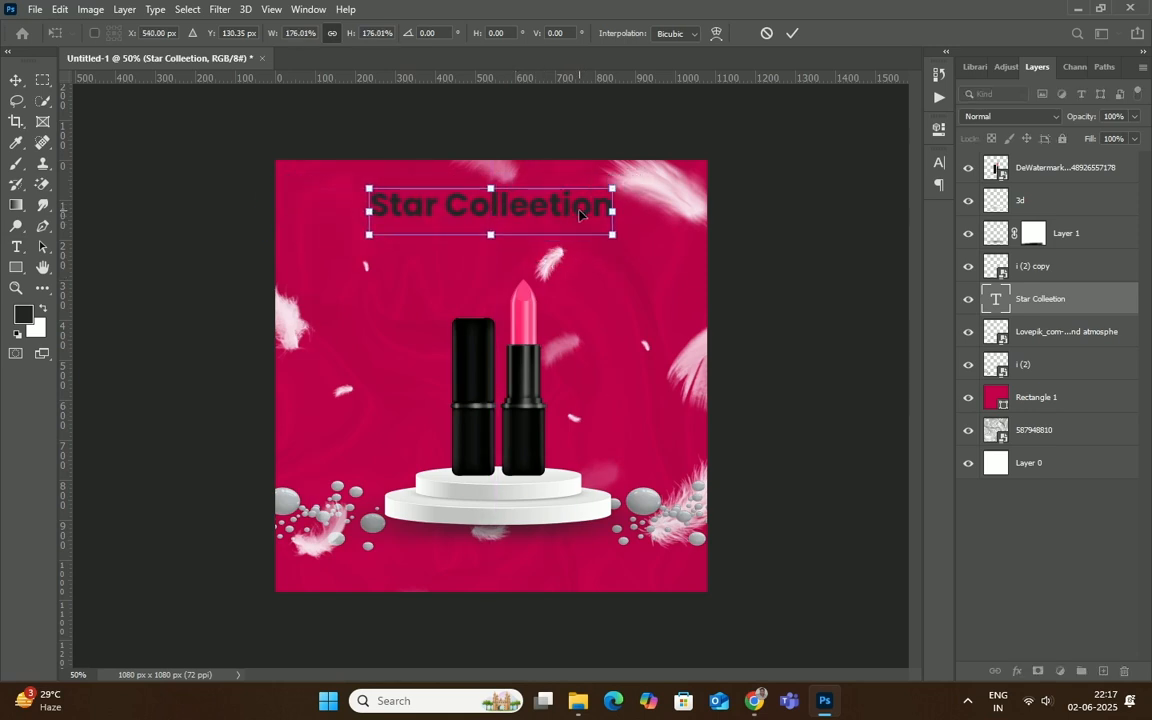
left_click(792, 33)
- Change the font of the whole heading to Lemon Jelly Personal Use
left_click_drag(392, 211, 614, 208)
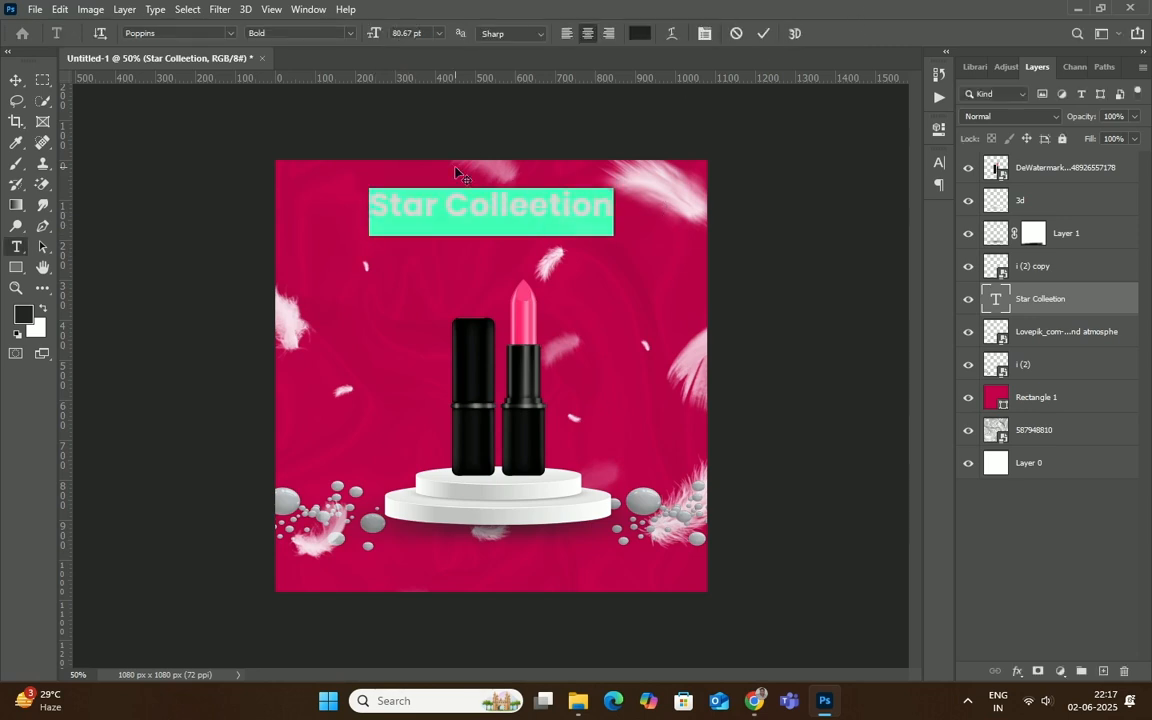
left_click(229, 34)
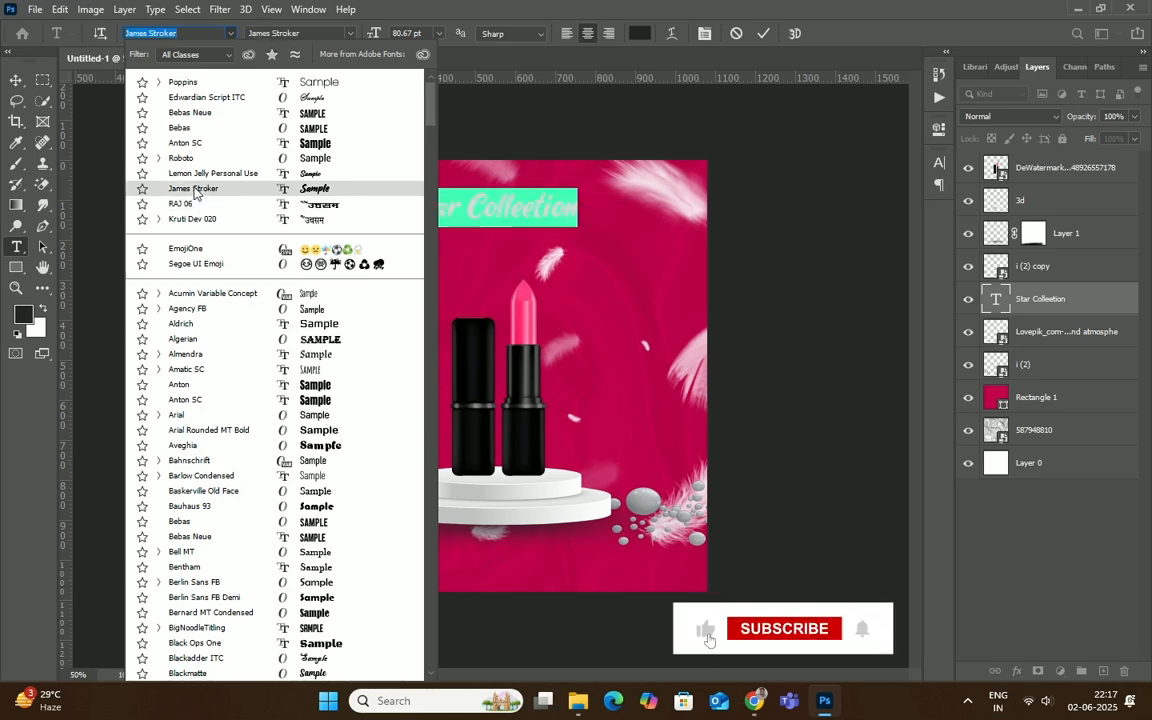
left_click(180, 173)
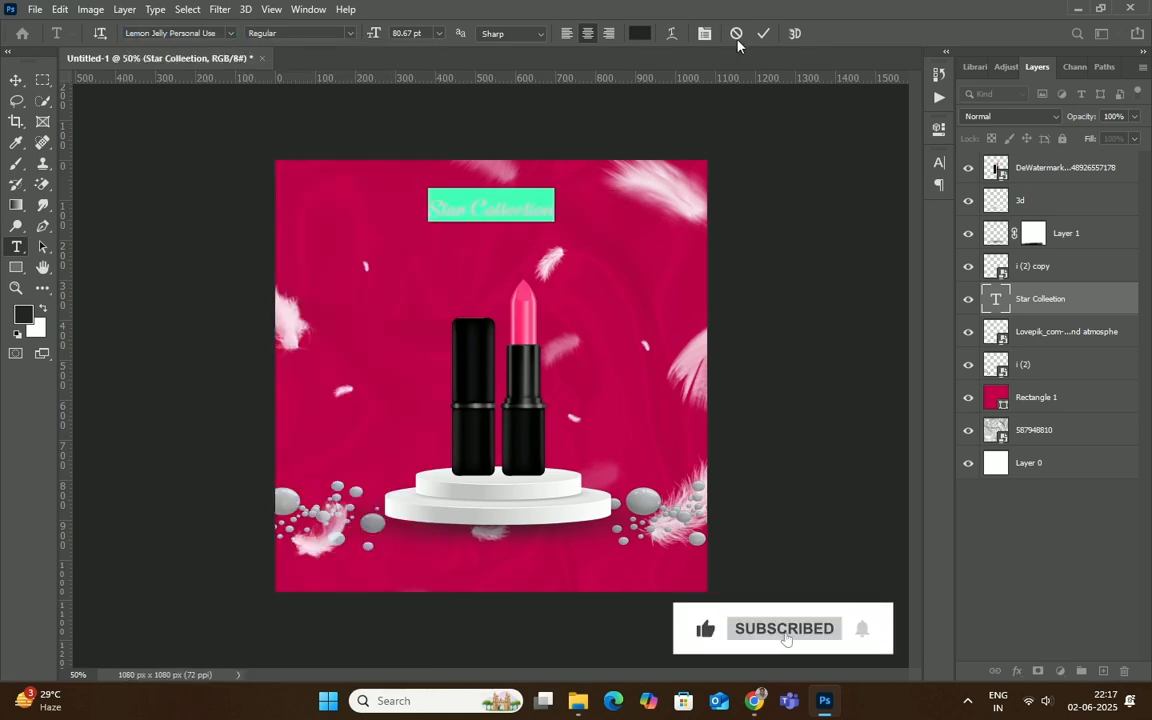
- Scale the heading to 223.53% and reposition it in the empty area near the canvas's top edge
left_click(610, 191)
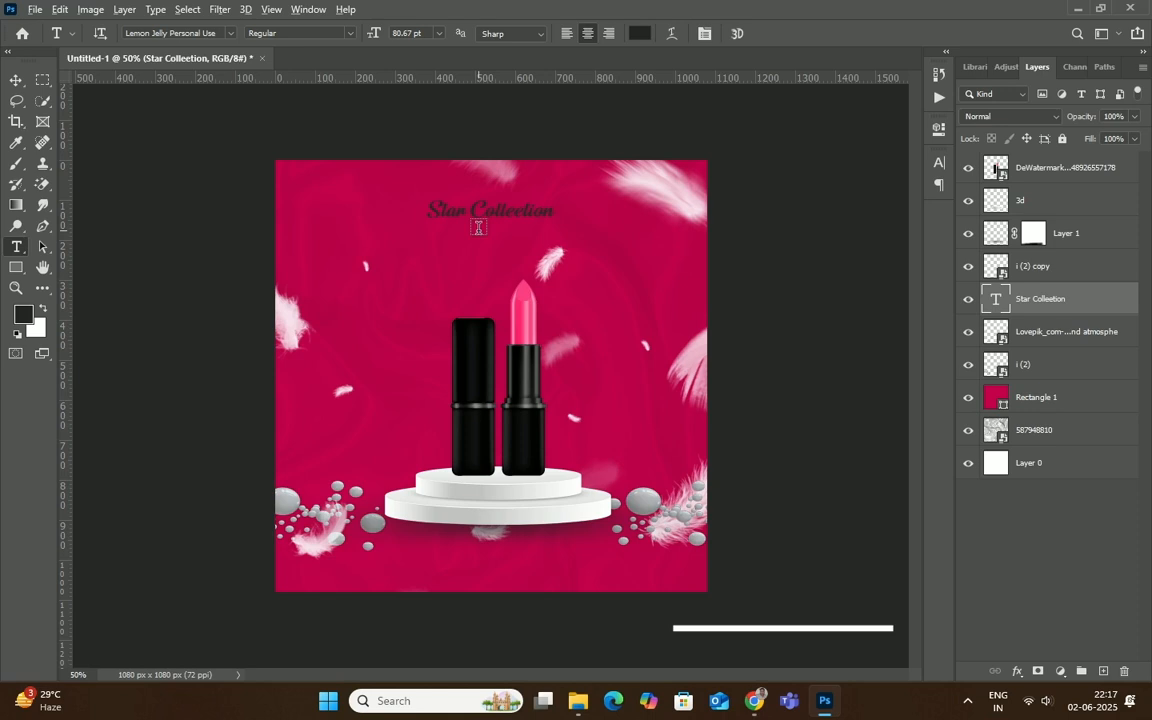
scroll(490, 220, "up", 3)
scroll(489, 209, "down", 2)
scroll(489, 209, "down", 1)
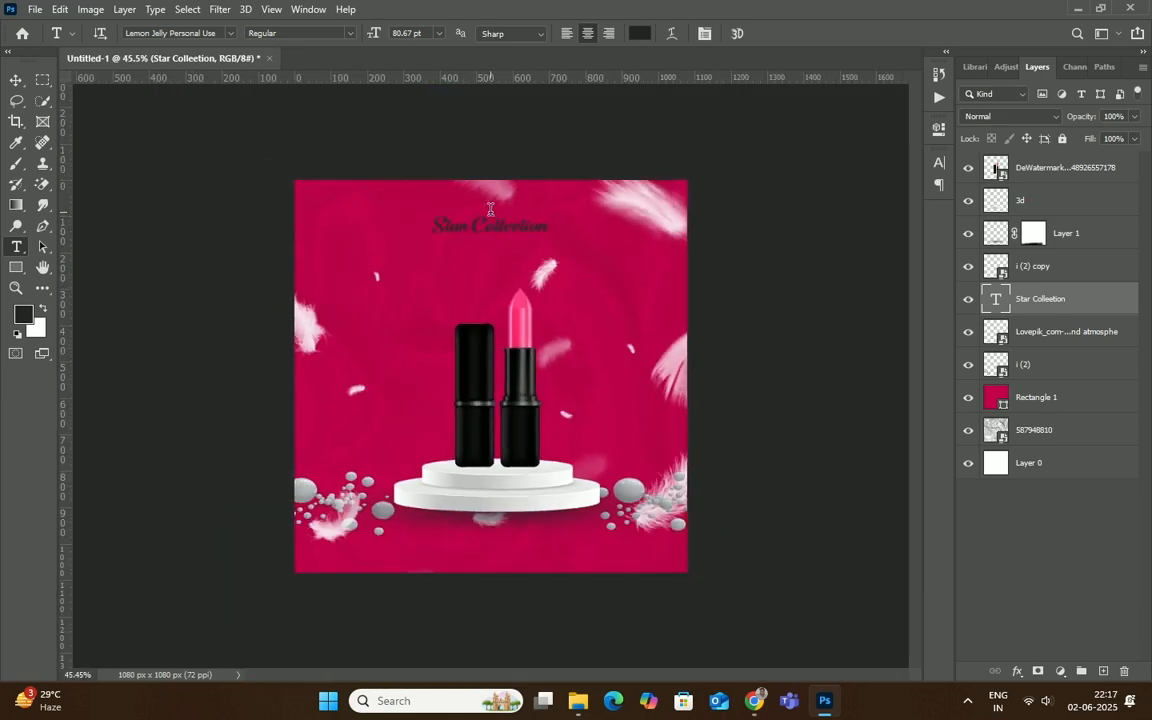
scroll(471, 217, "up", 1)
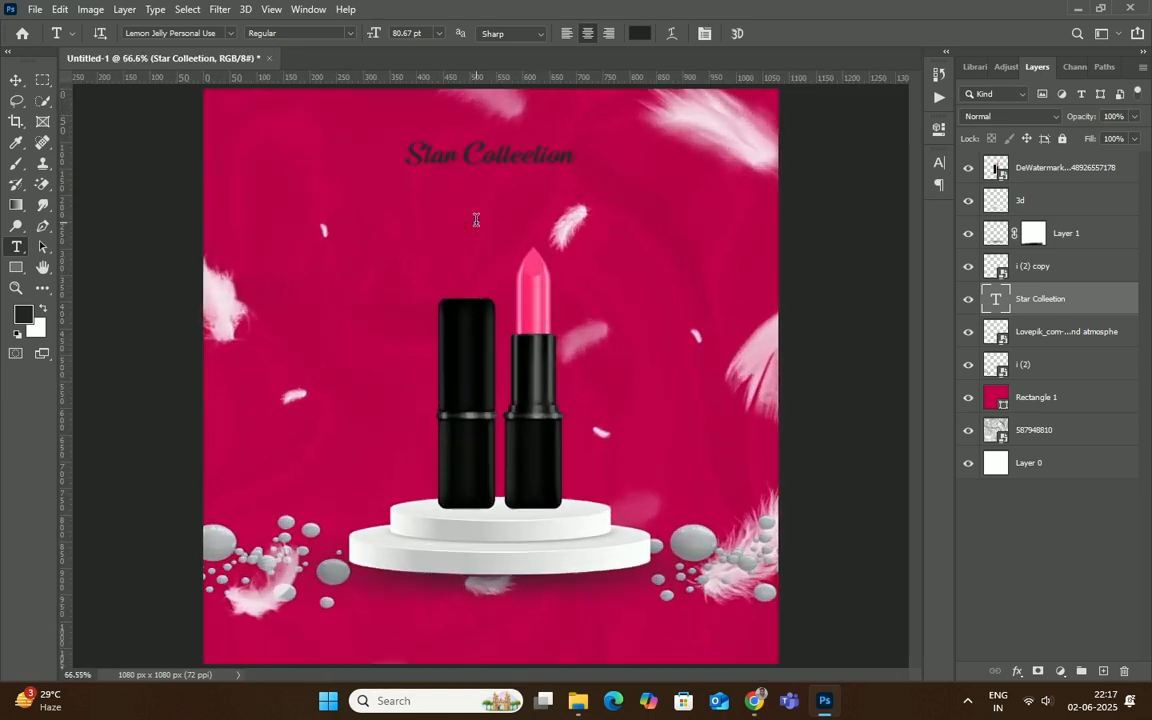
left_click(16, 80)
key("ctrl+t")
left_click_drag(575, 169, 586, 110)
scroll(595, 200, "down", 2)
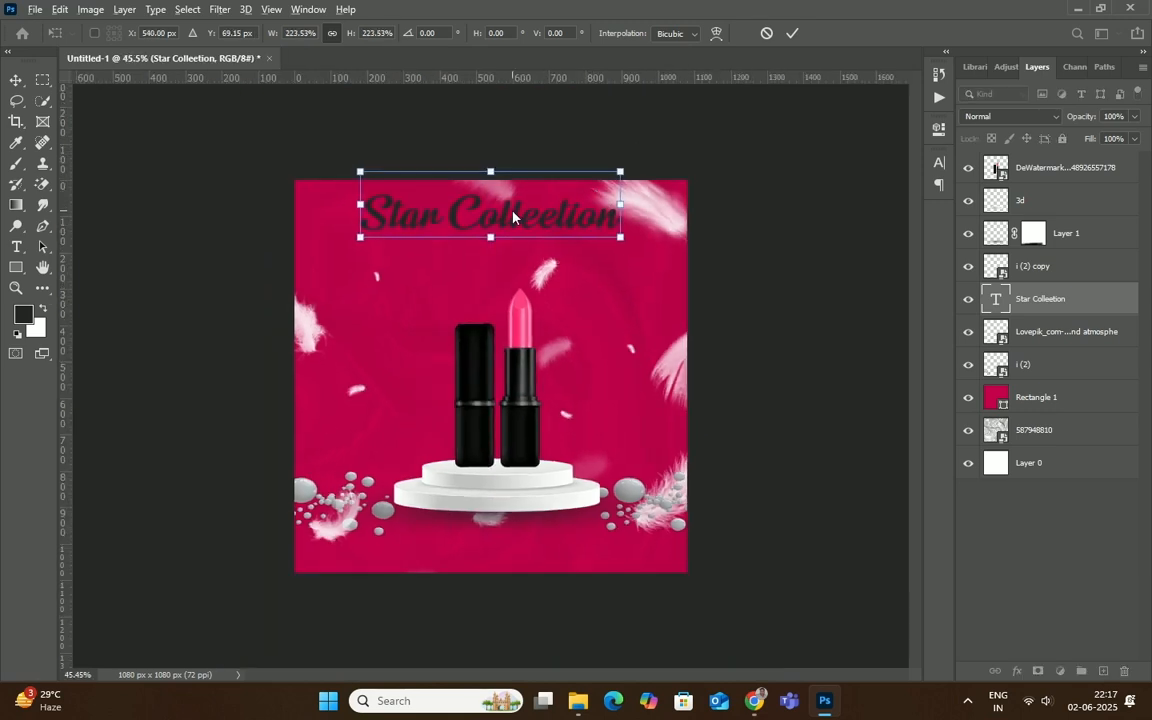
left_click_drag(537, 230, 543, 238)
left_click(792, 33)
- Change the text colour of the whole heading to white (ffffff)
scroll(432, 239, "up", 2)
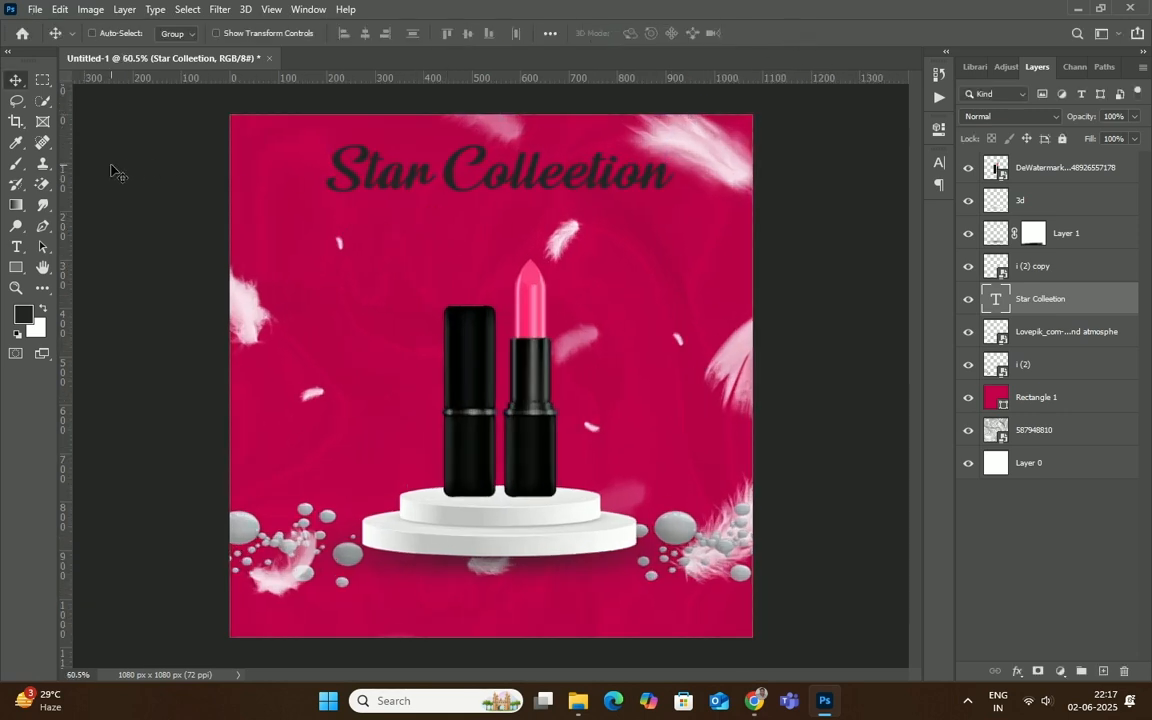
left_click(16, 246)
left_click_drag(303, 160, 654, 161)
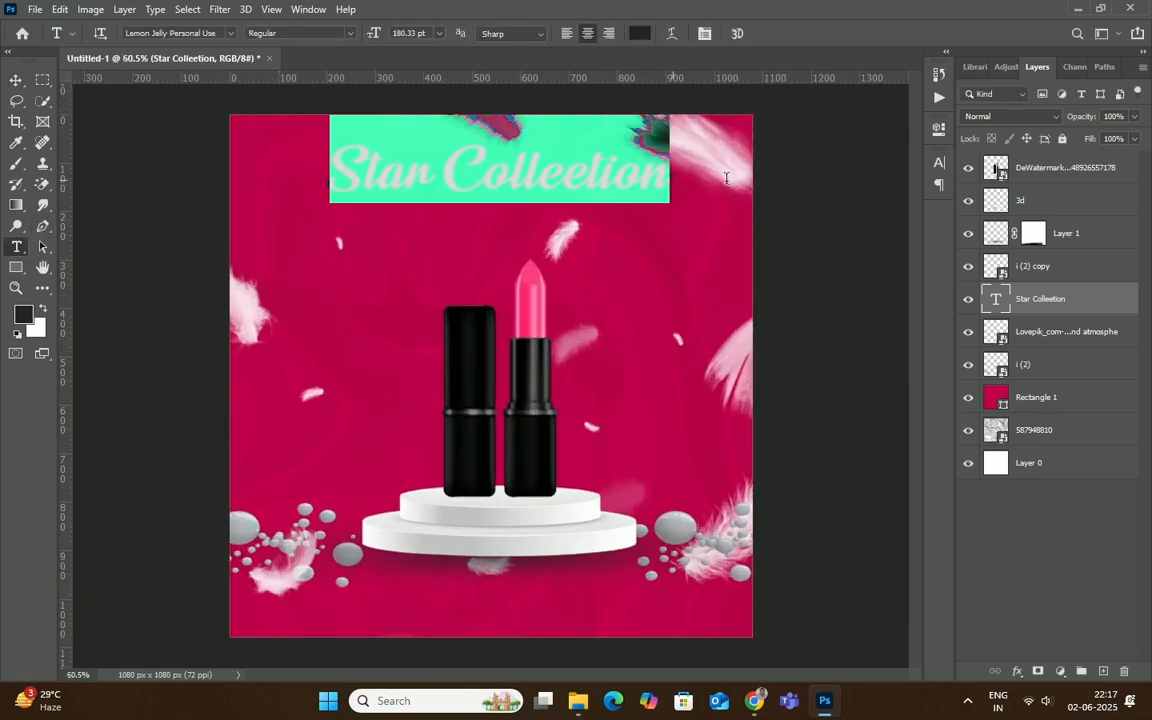
left_click(640, 33)
type("ffffff")
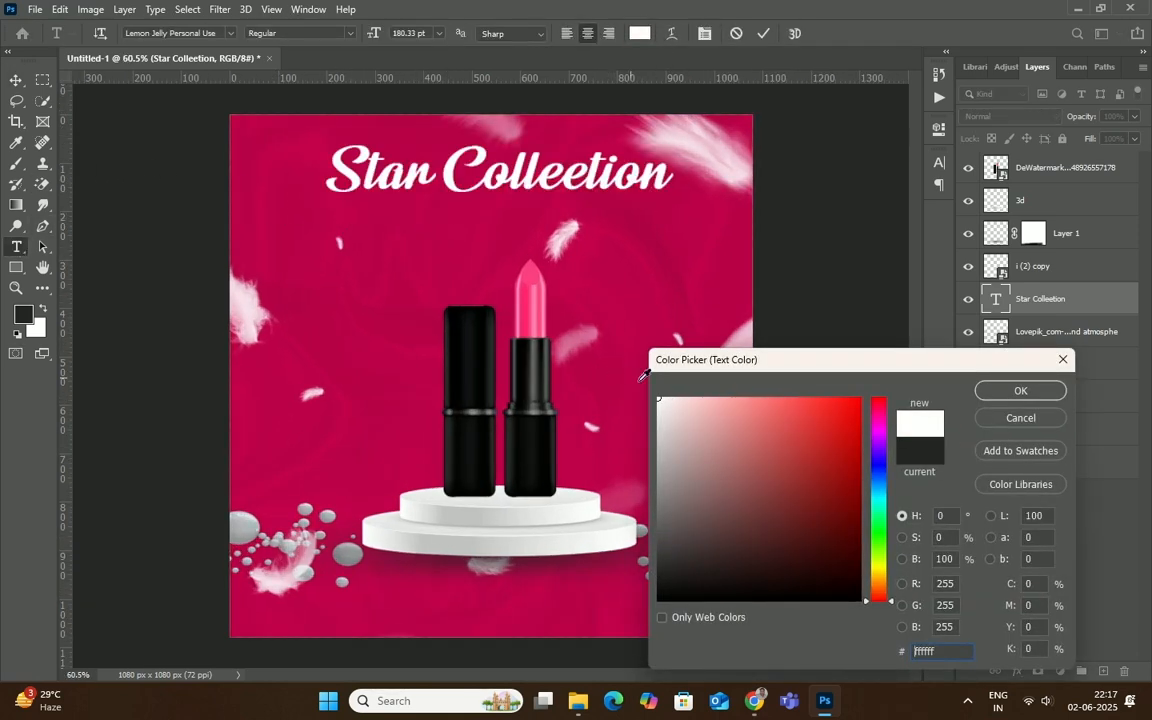
left_click(1018, 391)
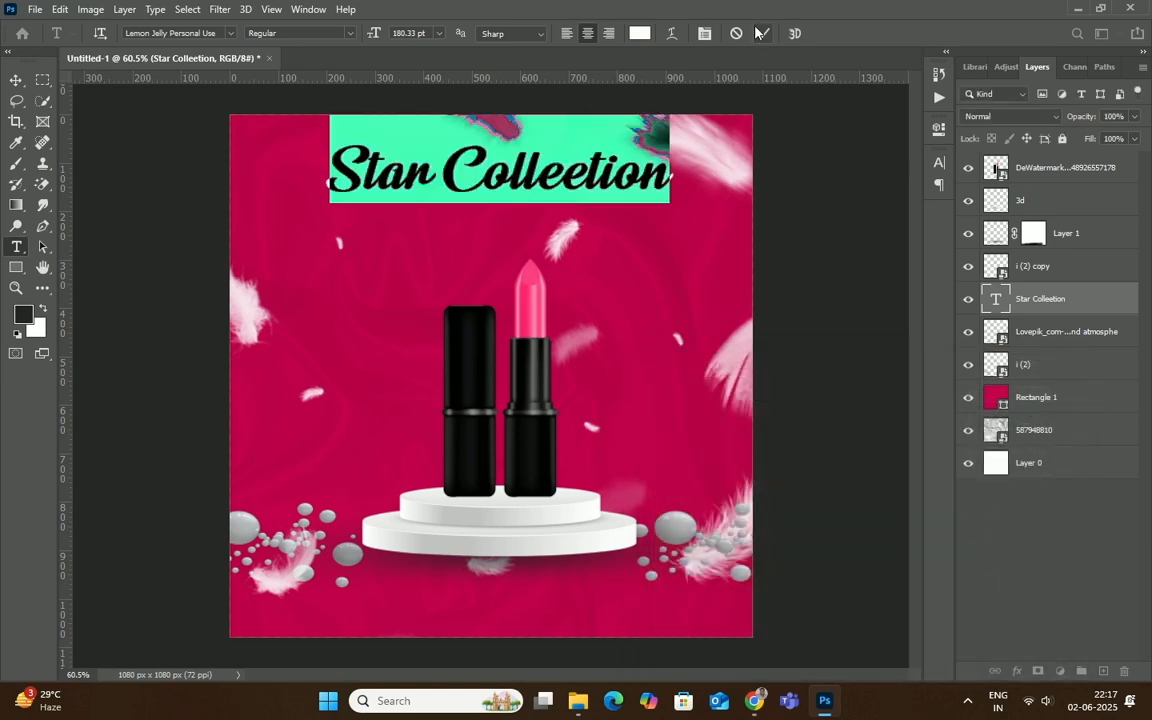
key("ctrl+Return")
scroll(569, 224, "up", 2)
scroll(569, 224, "down", 3)
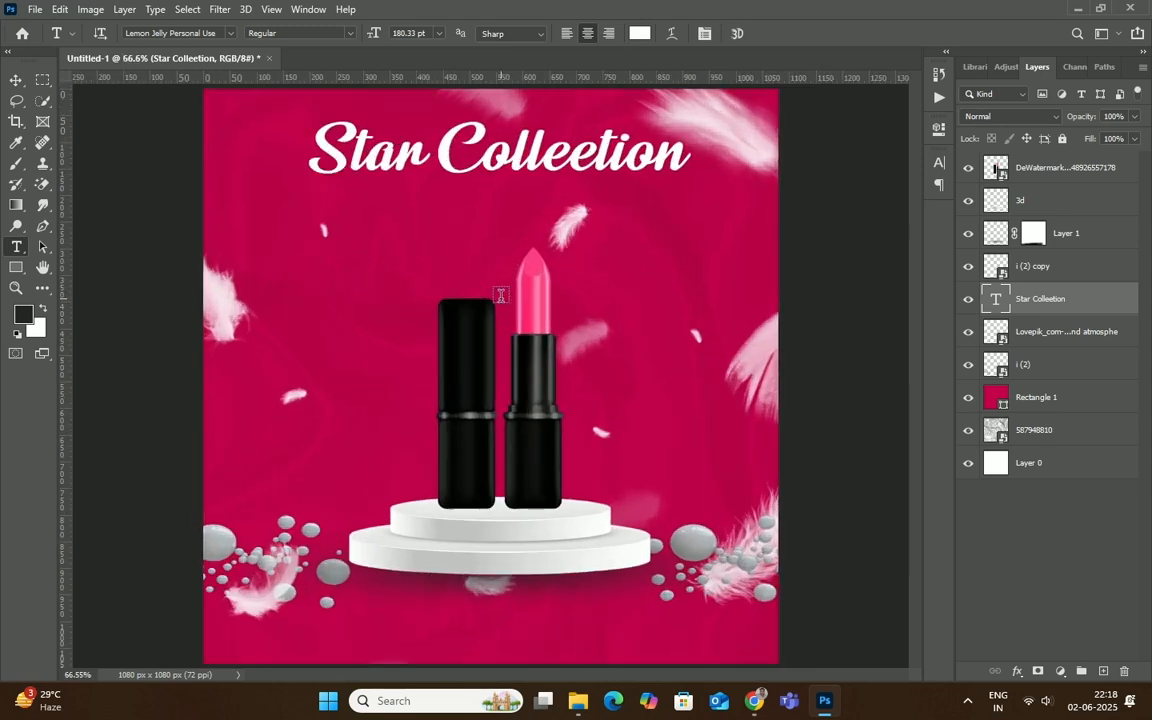
scroll(502, 312, "up", 3)
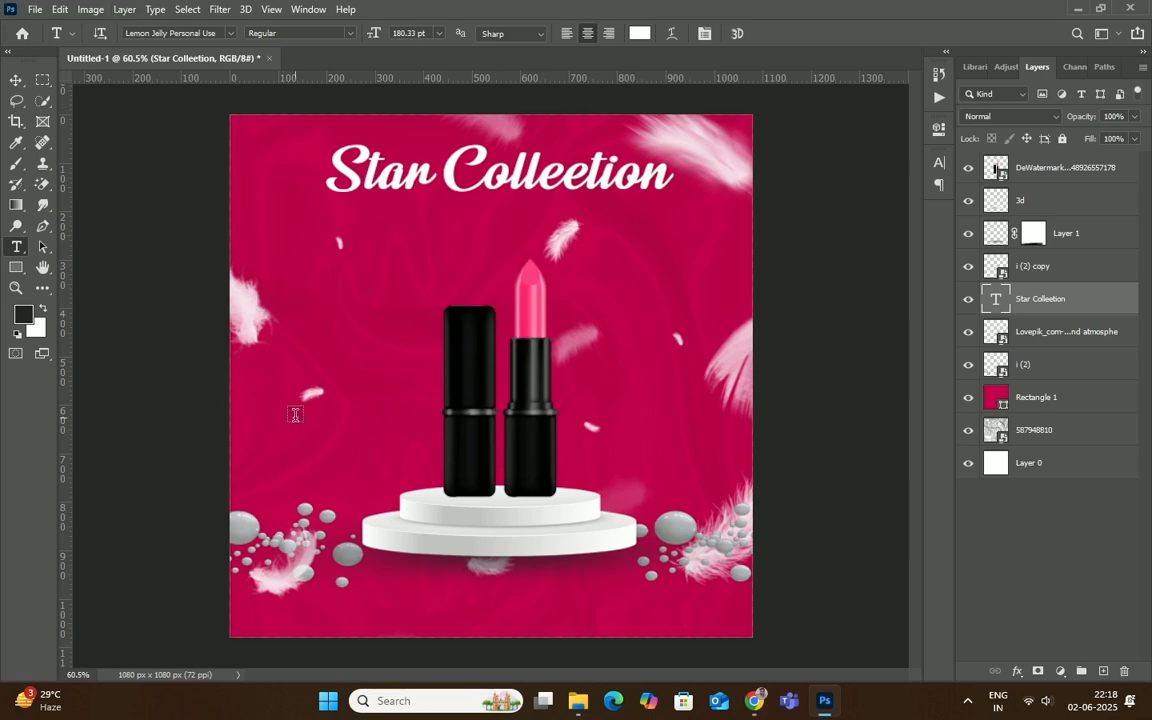
- Add a one-line Lorem ipsum paragraph text box spanning the canvas width between the heading and the lipstick
scroll(334, 432, "down", 1)
left_click_drag(262, 255, 728, 278)
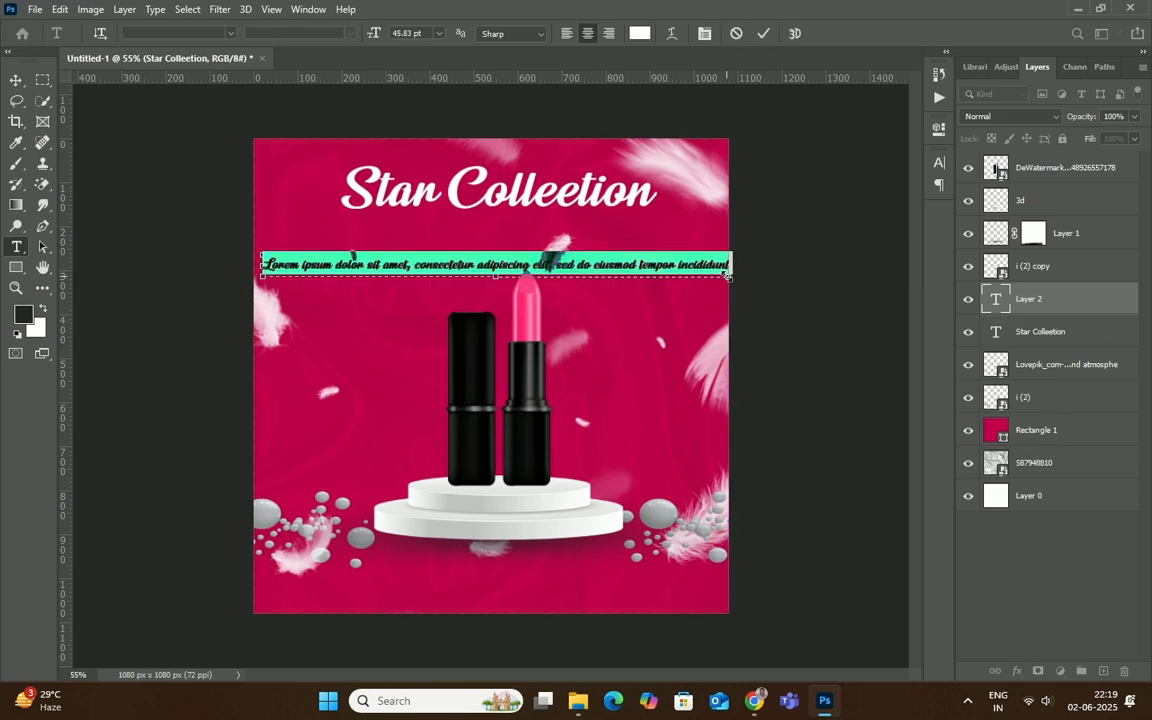
left_click(762, 35)
scroll(530, 240, "up", 5)
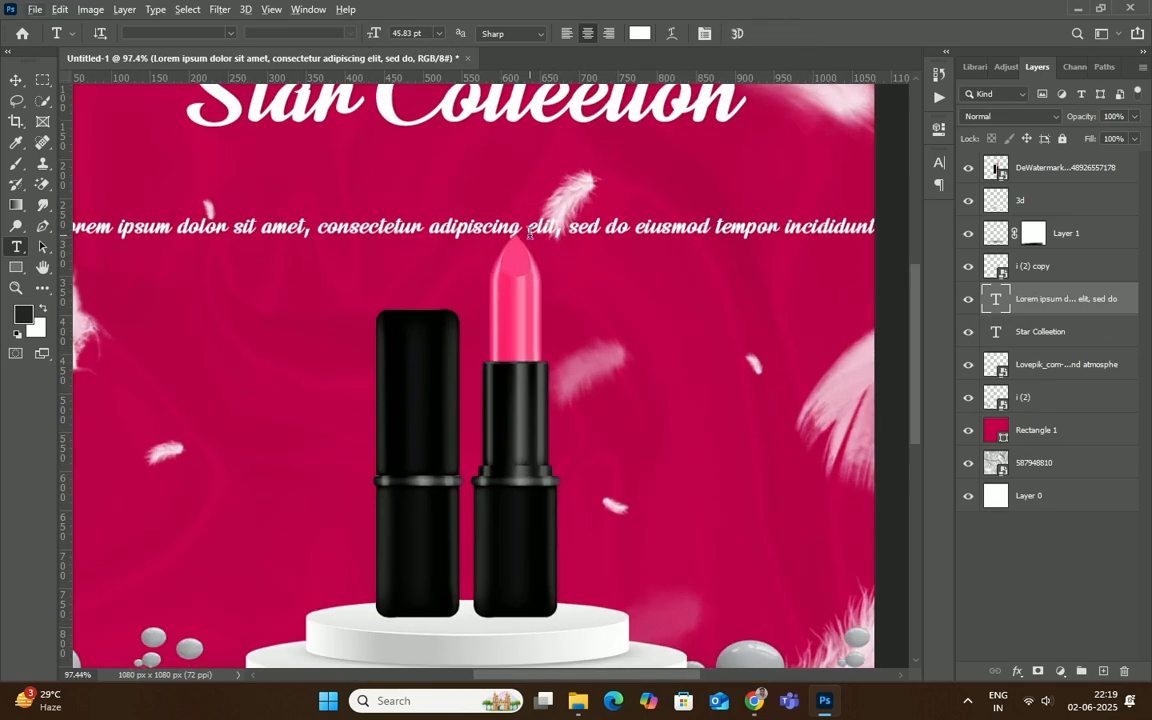
- Break the placeholder paragraph after "adipiscing" and enlarge its text box to about 1060 by 321 px
left_click(529, 233)
scroll(527, 232, "down", 7)
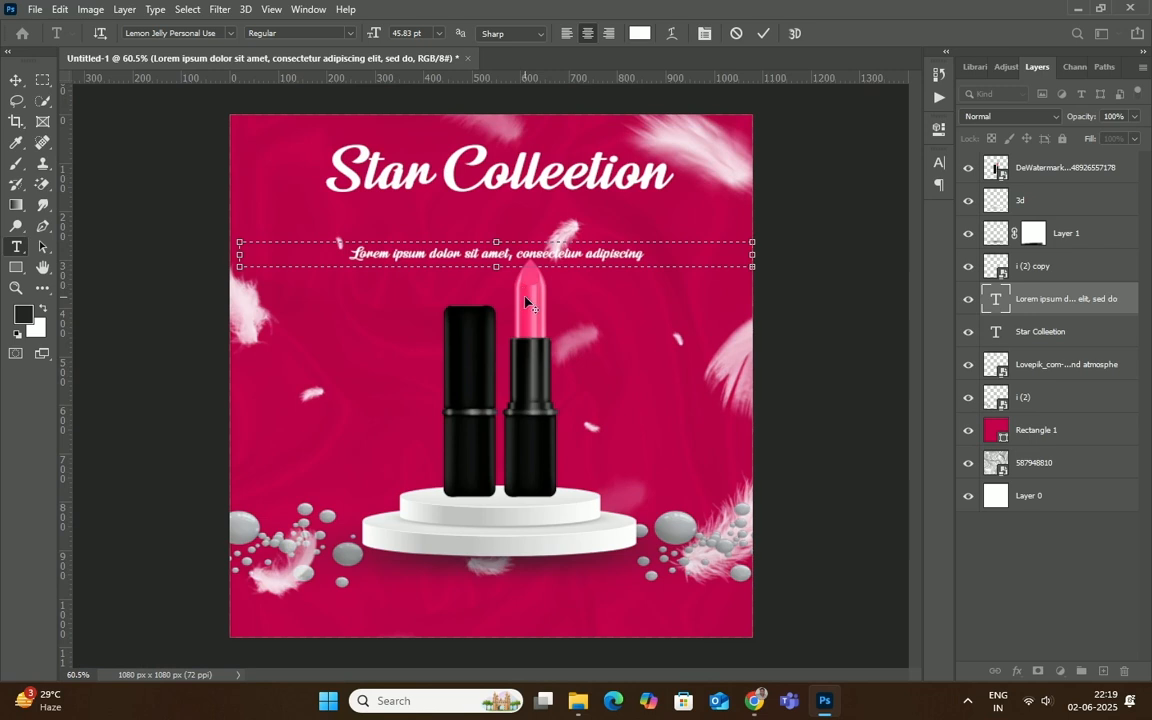
scroll(510, 320, "up", 3)
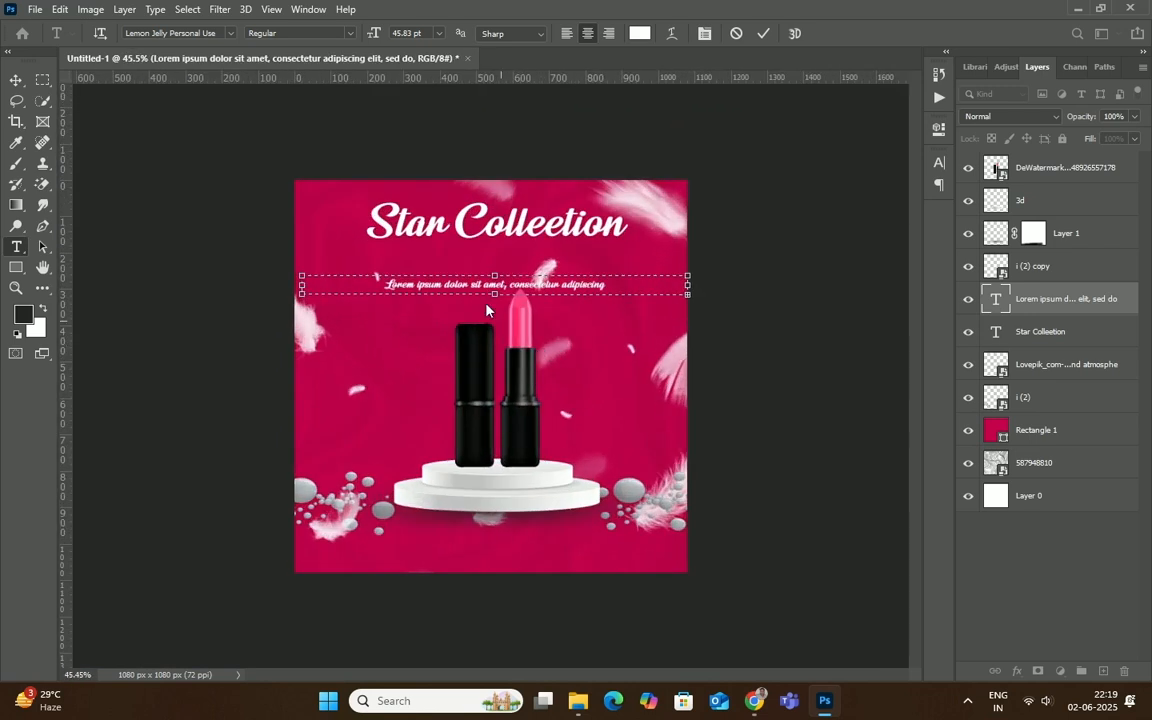
left_click_drag(497, 297, 499, 391)
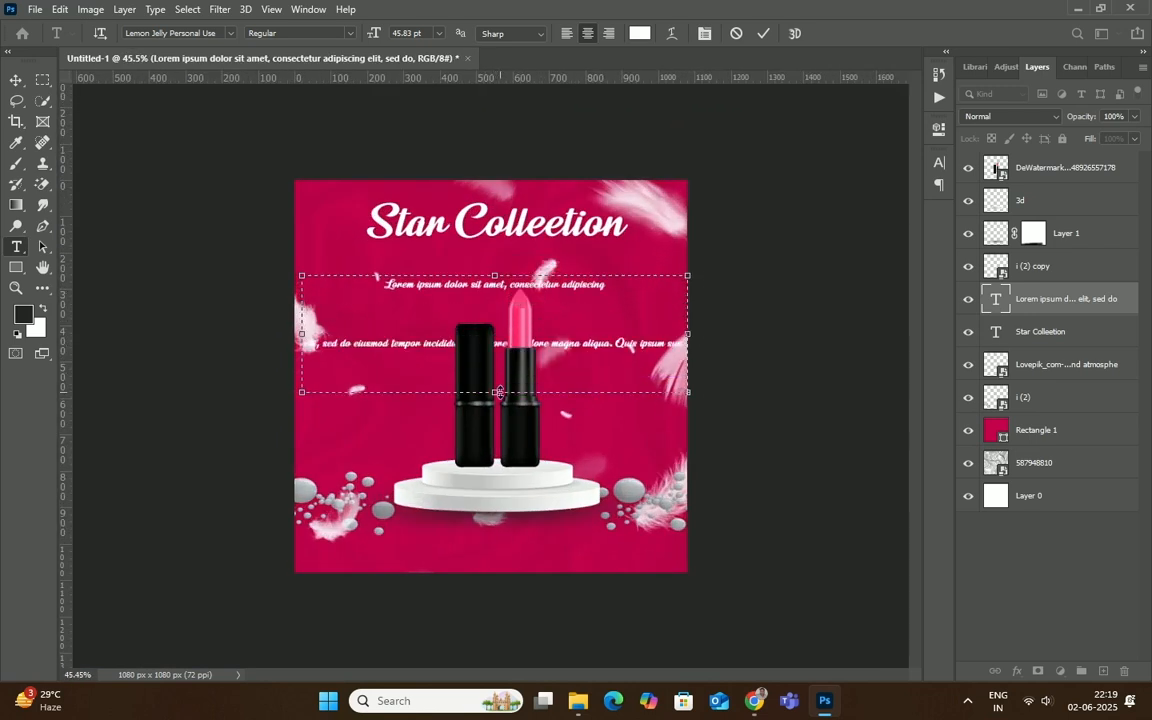
scroll(458, 370, "up", 2)
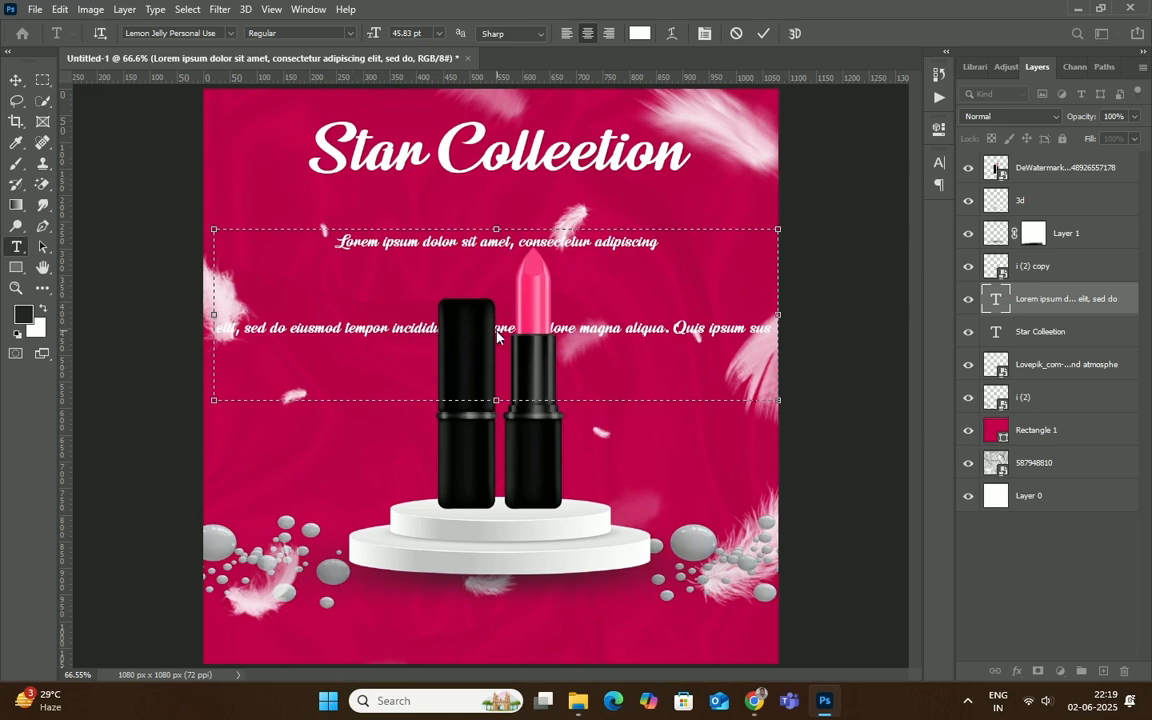
- Set the leading of the placeholder paragraph's first two lines to 36 pt
left_click(938, 130)
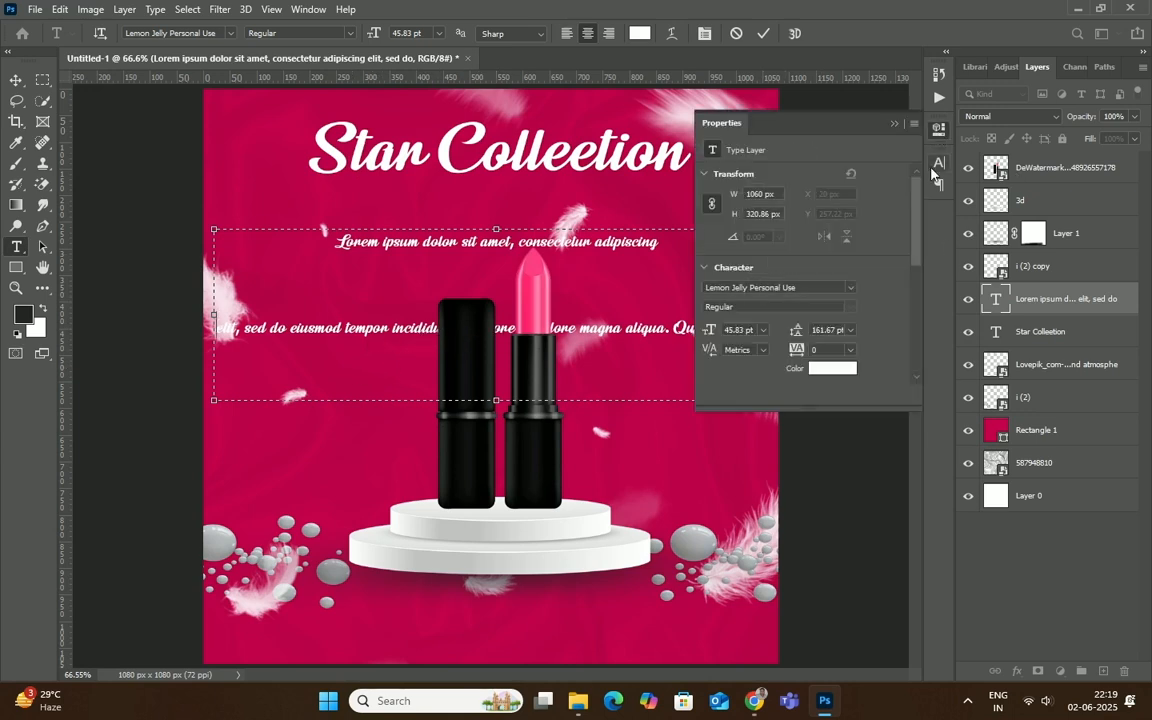
left_click(851, 340)
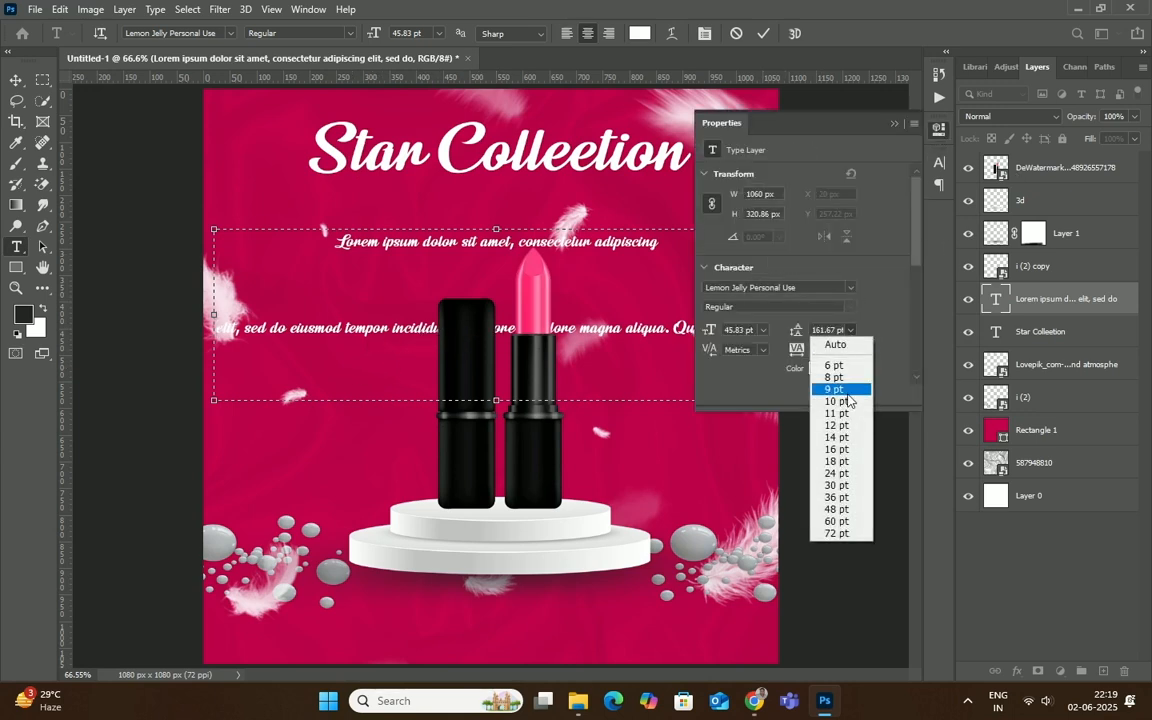
left_click(840, 510)
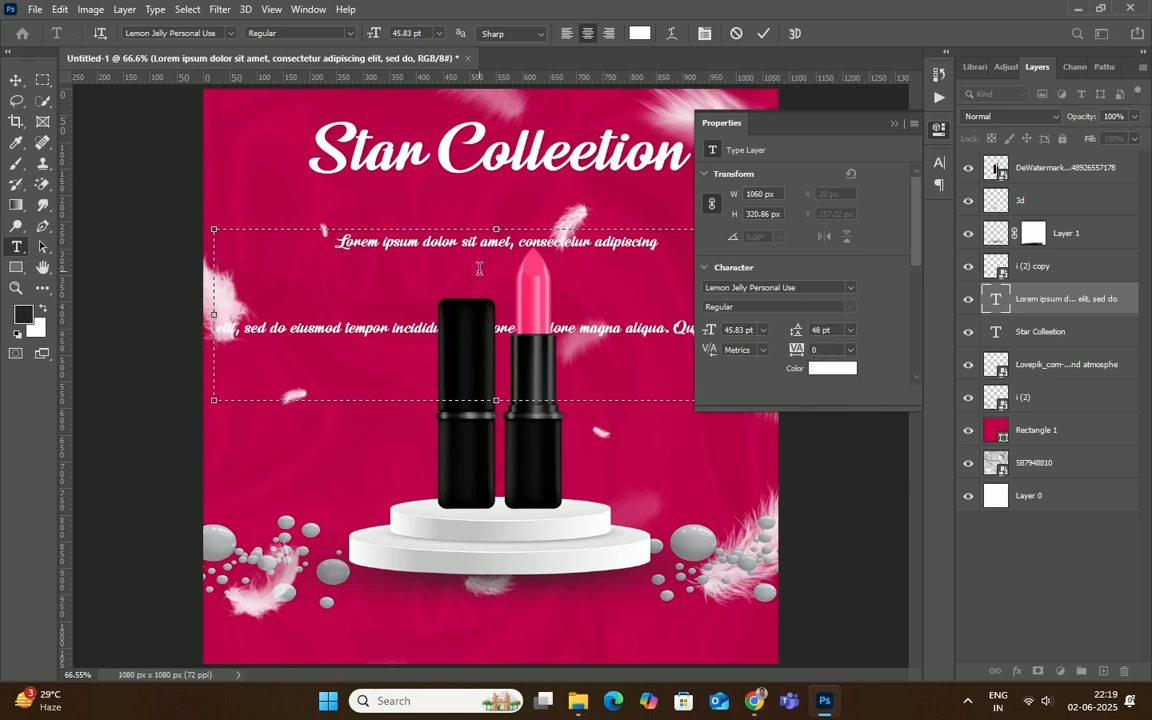
left_click_drag(336, 242, 440, 244)
key("ctrl+a")
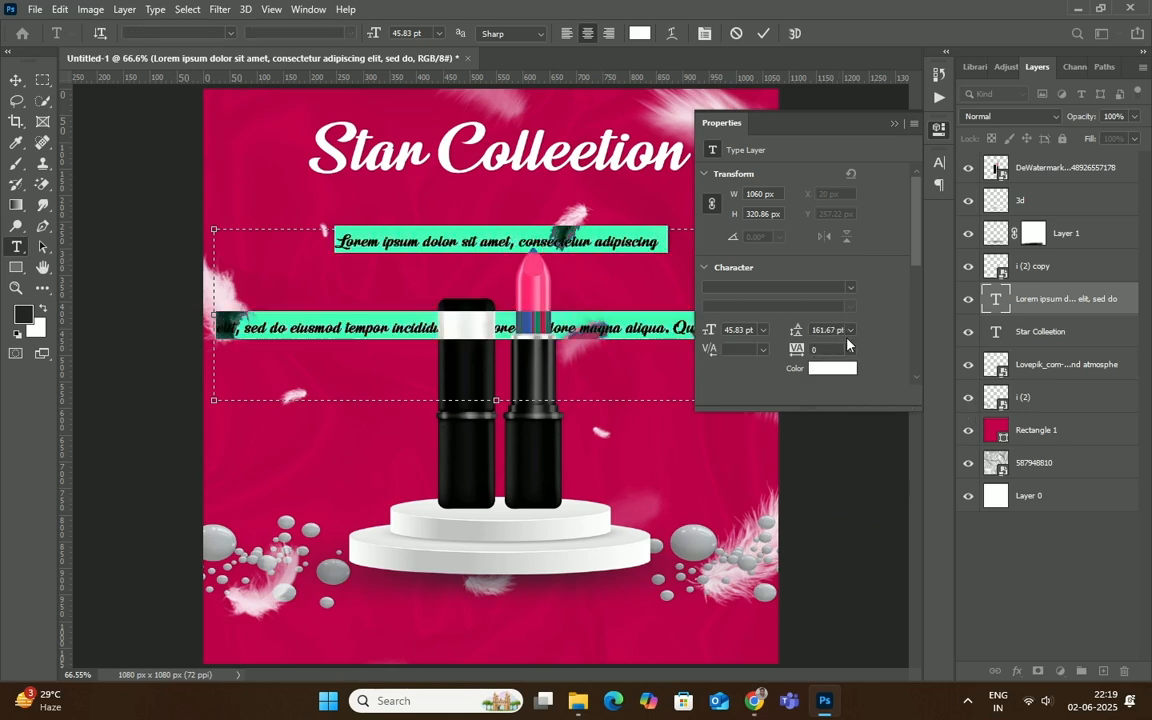
left_click(851, 331)
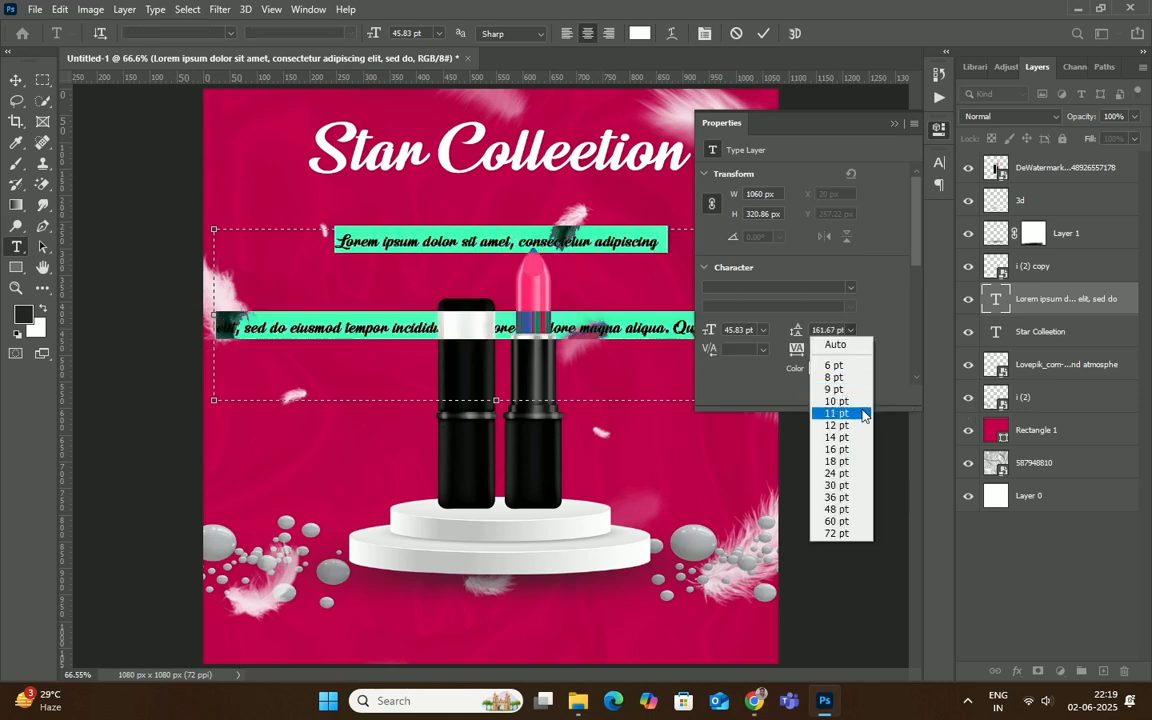
left_click(836, 498)
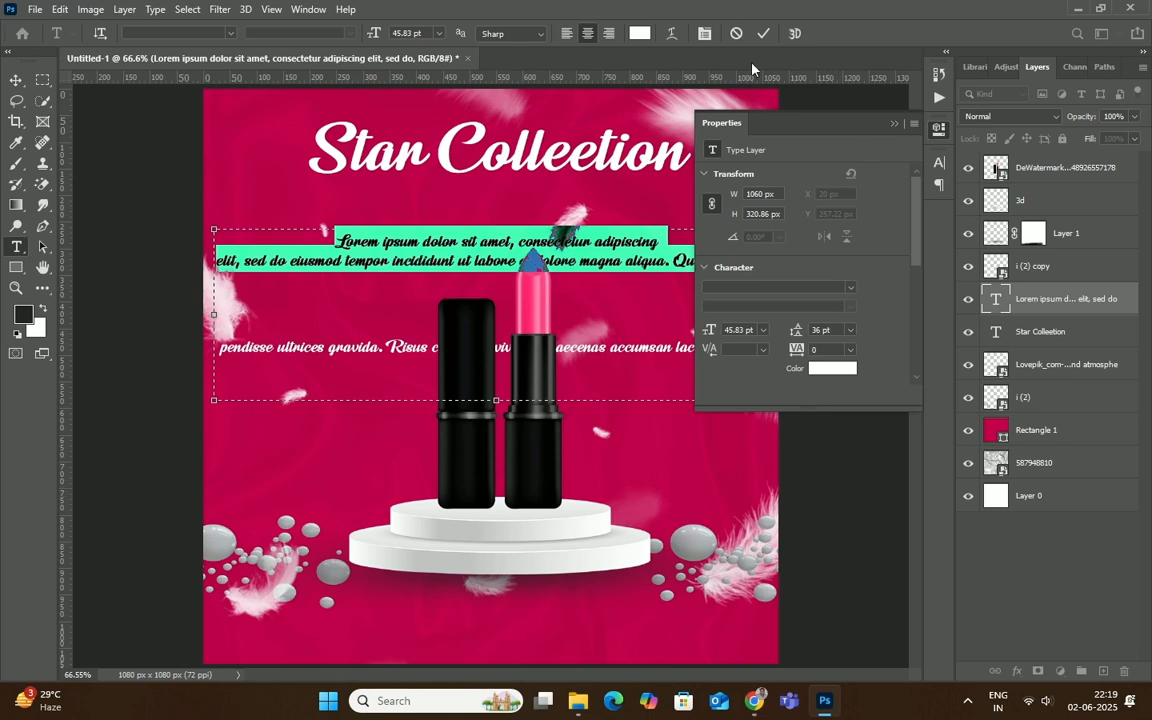
left_click(760, 34)
left_click(893, 125)
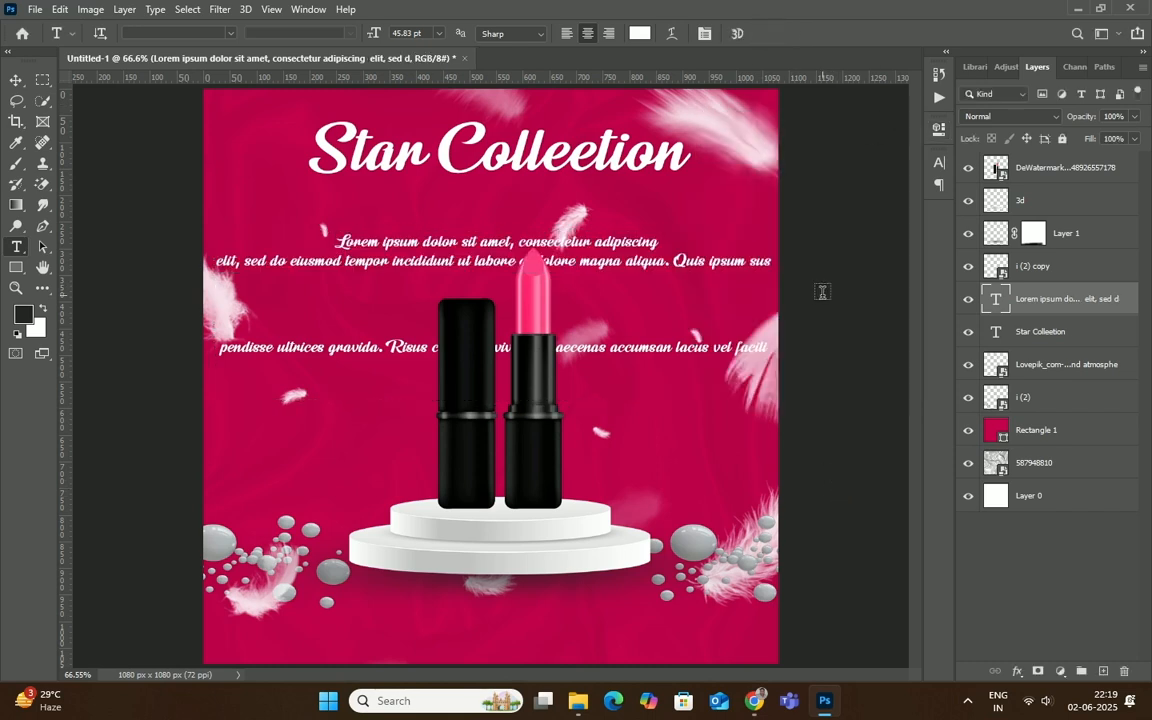
- Delete the placeholder text that follows "Quis ipsum" so the paragraph keeps only its first two lines
left_click_drag(220, 348, 776, 350)
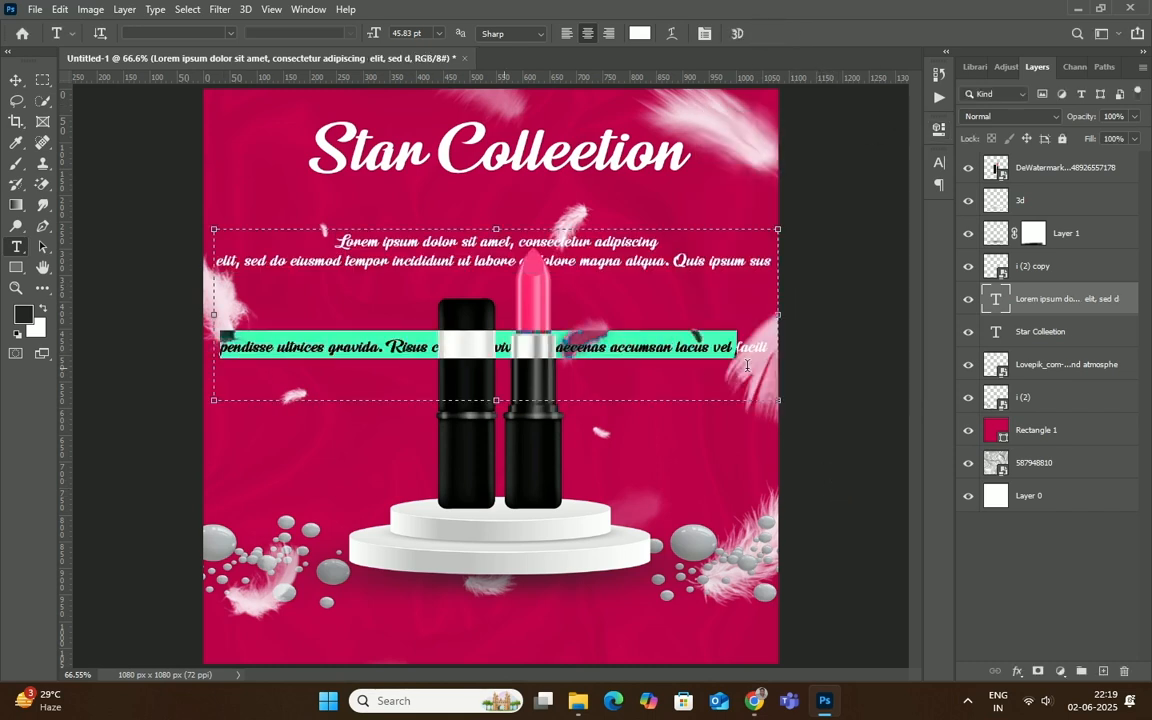
key("BackSpace")
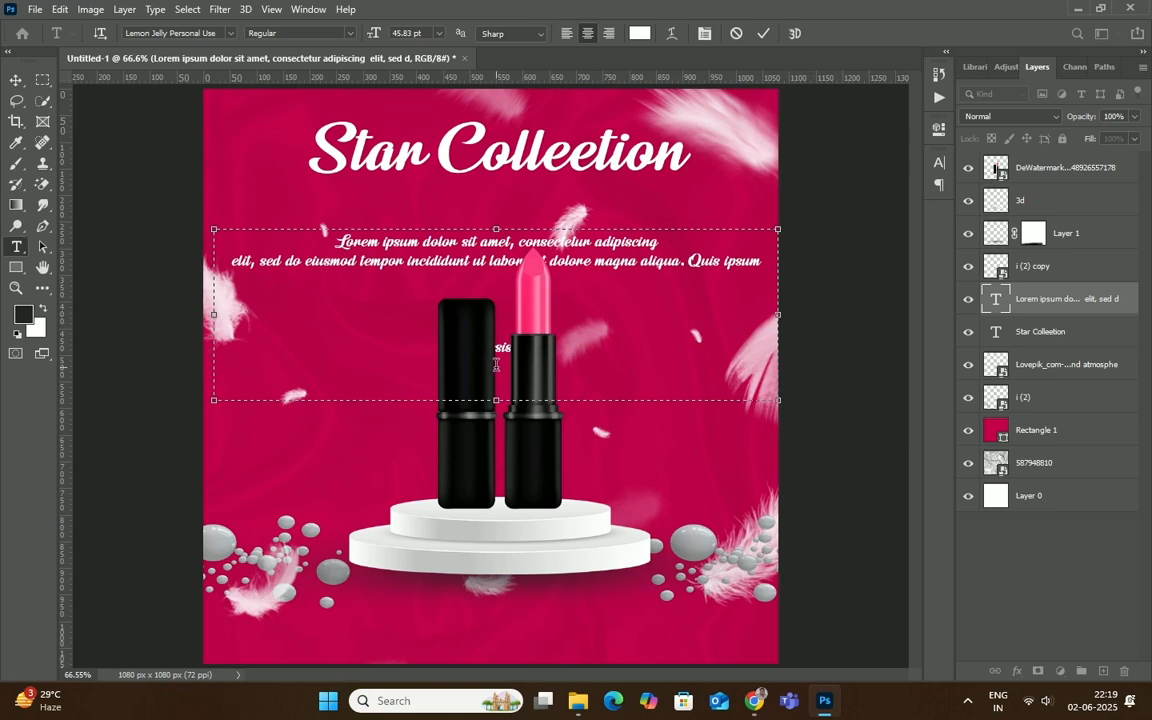
left_click_drag(477, 347, 618, 351)
key("BackSpace")
- Try breaking the placeholder paragraph's second line before "ut labore"
left_click(472, 262)
key("Return")
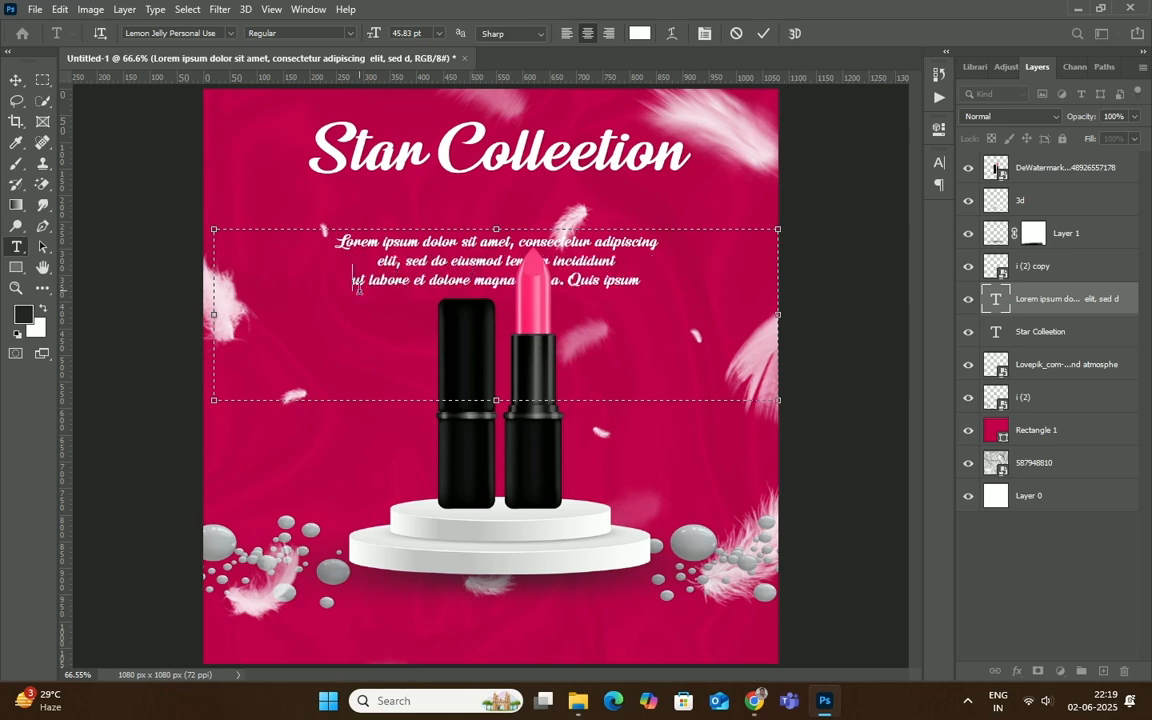
key("BackSpace")
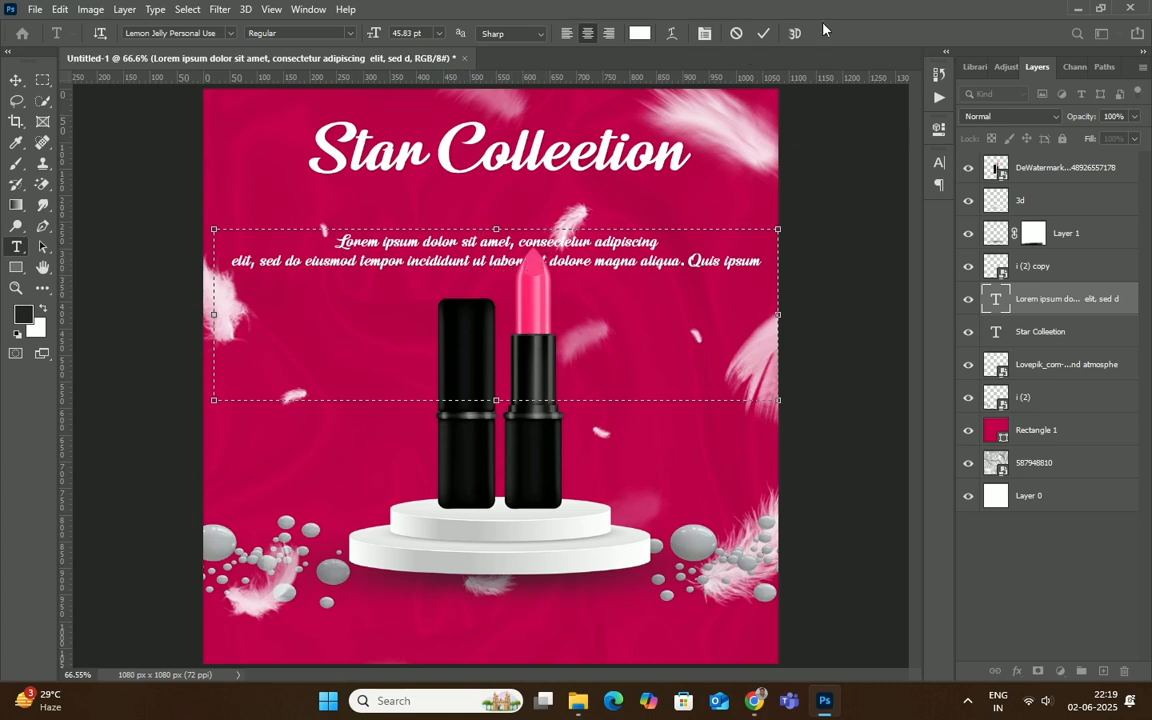
- Move the placeholder paragraph up directly beneath the heading and break its second line before "dolore"
left_click(763, 33)
left_click(15, 79)
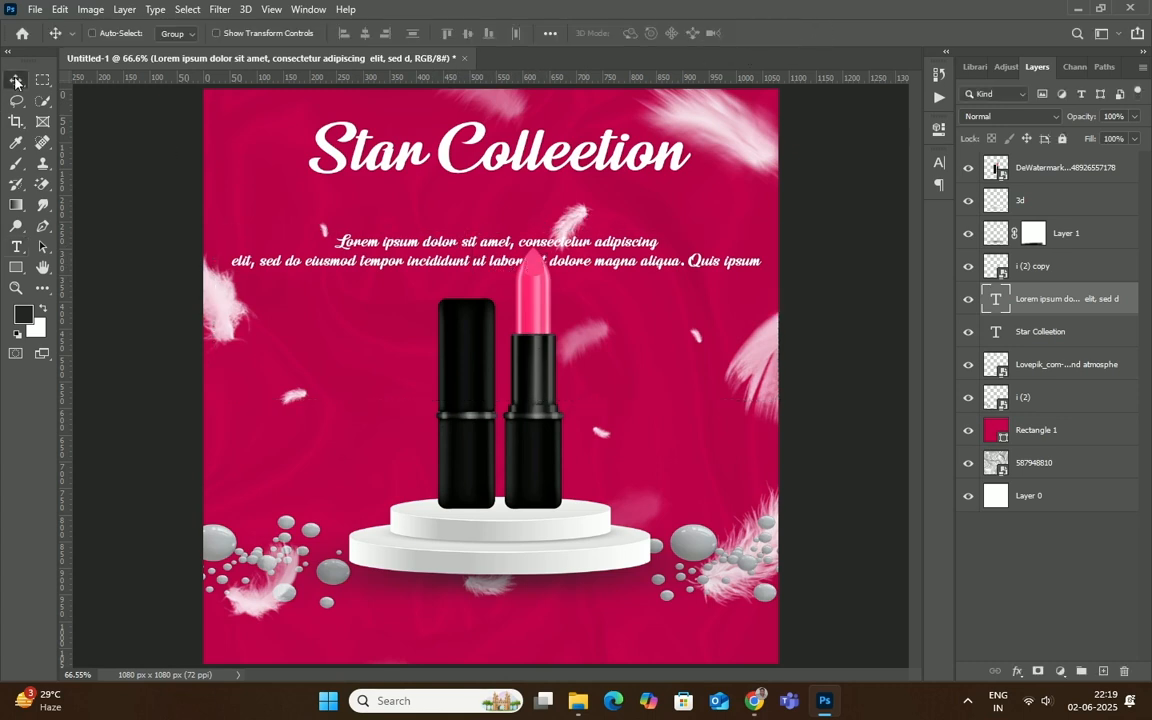
left_click_drag(436, 243, 437, 202)
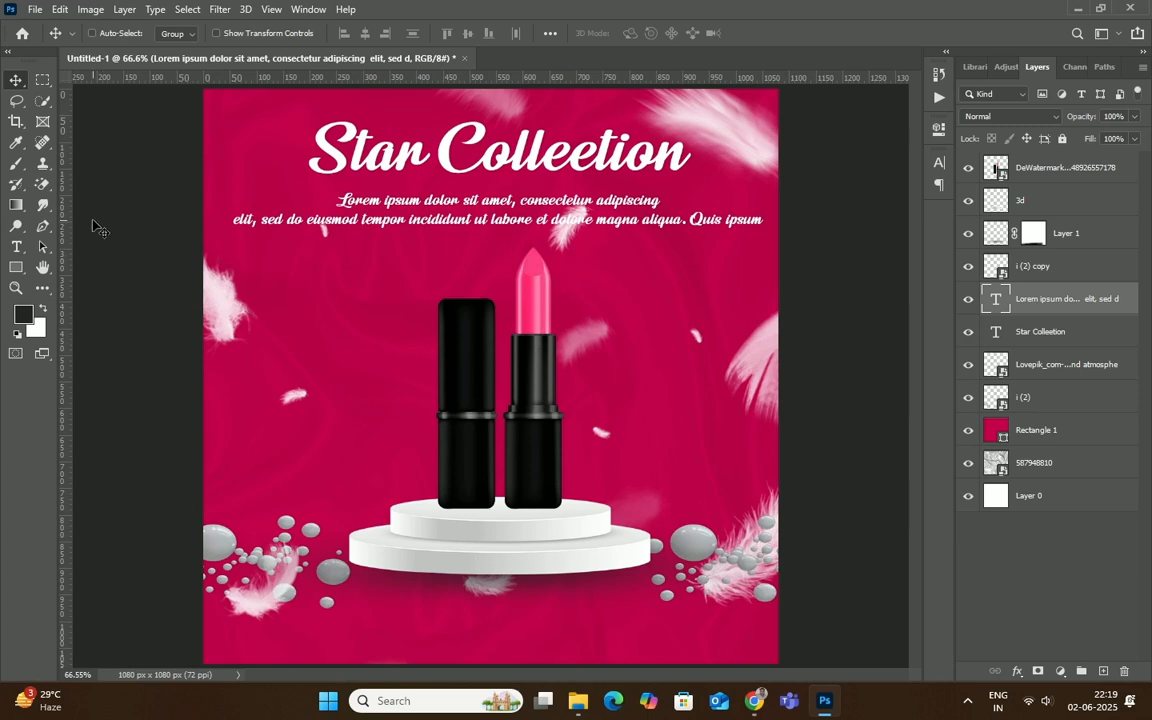
left_click(16, 247)
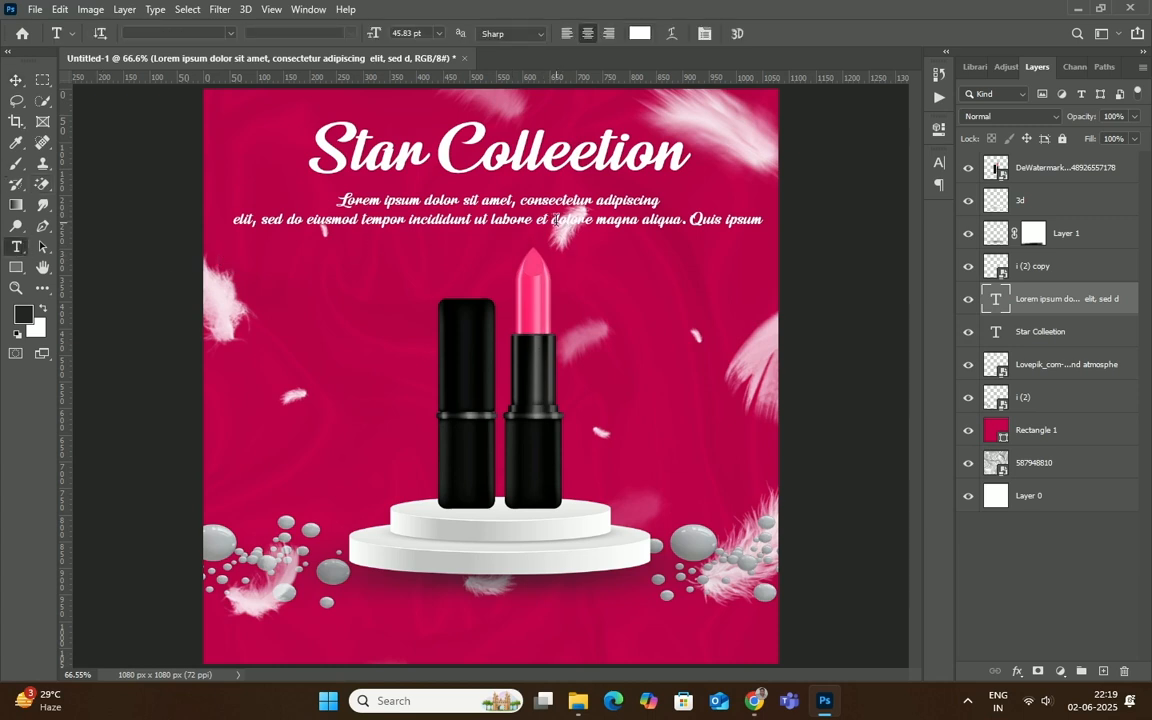
left_click(547, 217)
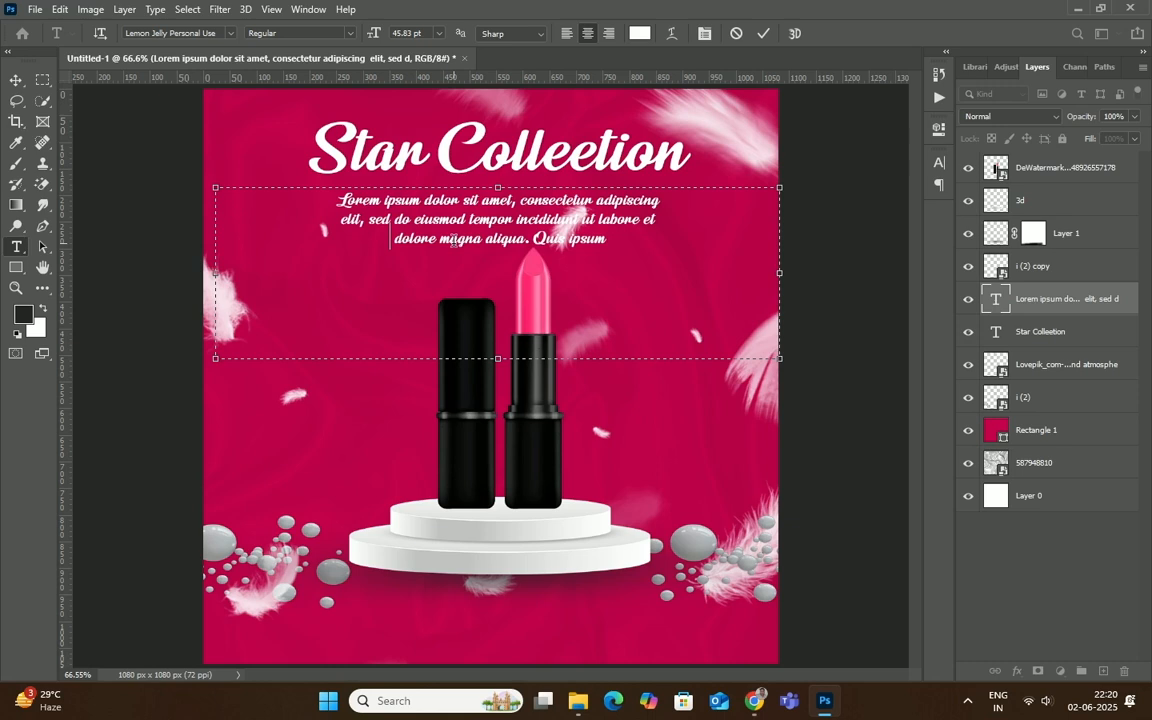
- Try the Poppins font in the Medium style on the whole placeholder paragraph, without applying it
scroll(476, 239, "up", 5)
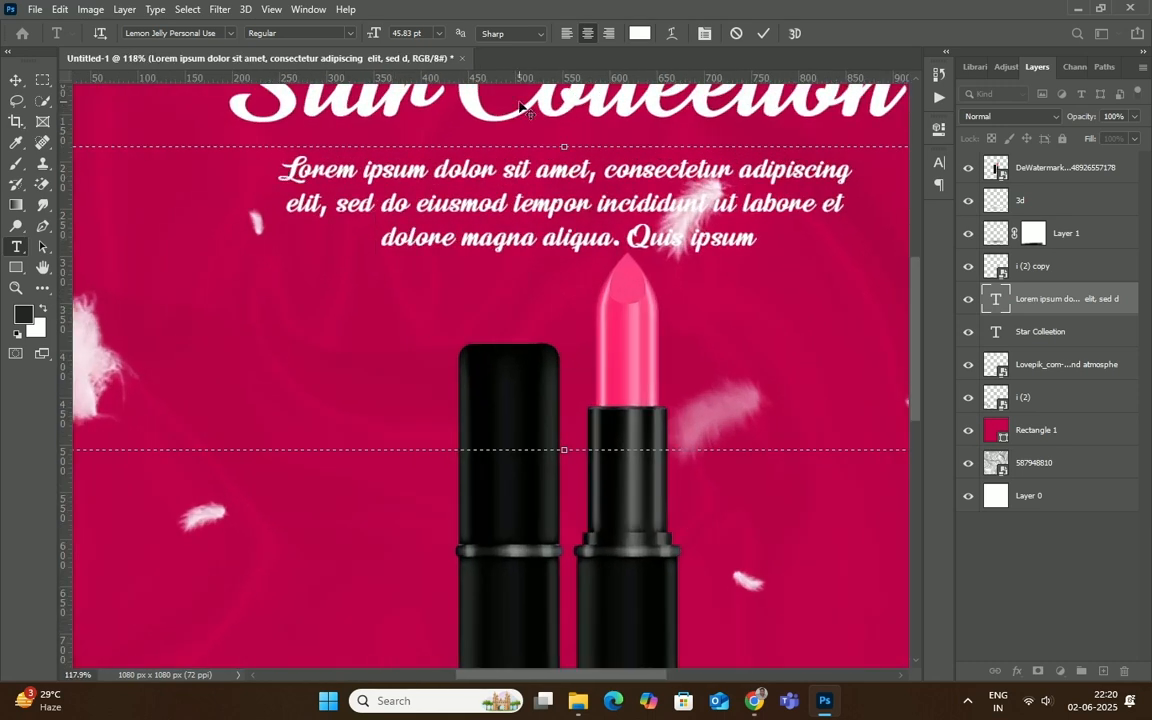
left_click_drag(255, 152, 851, 213)
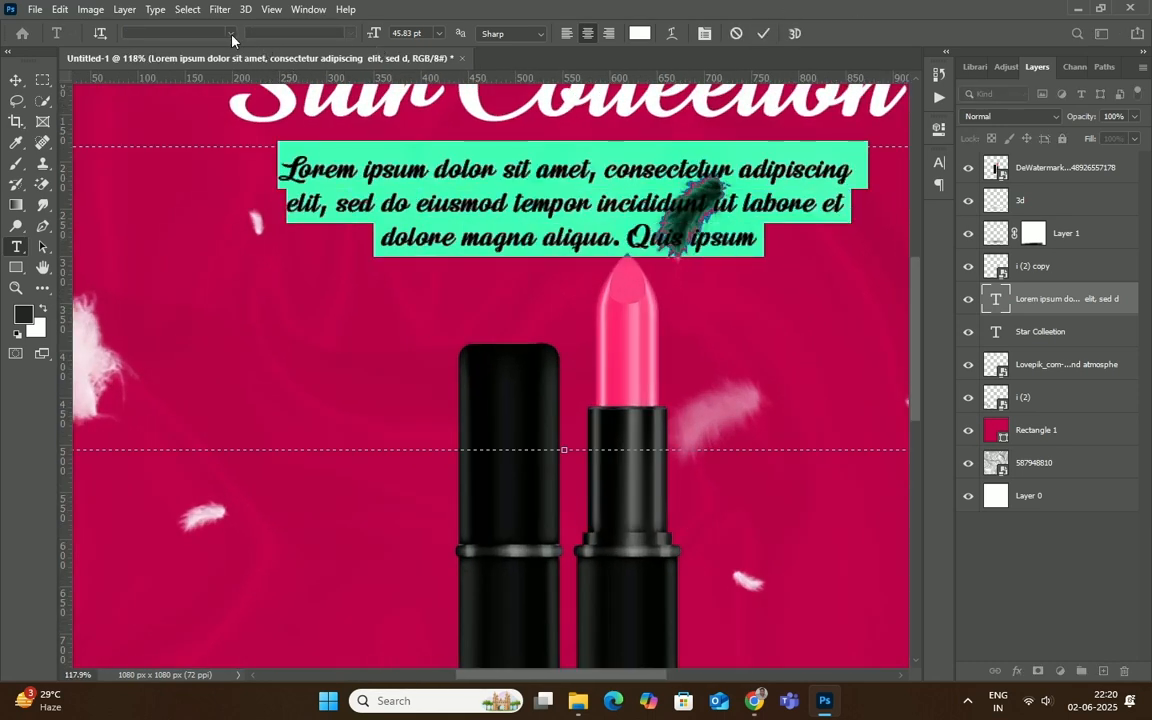
left_click(206, 32)
left_click(180, 97)
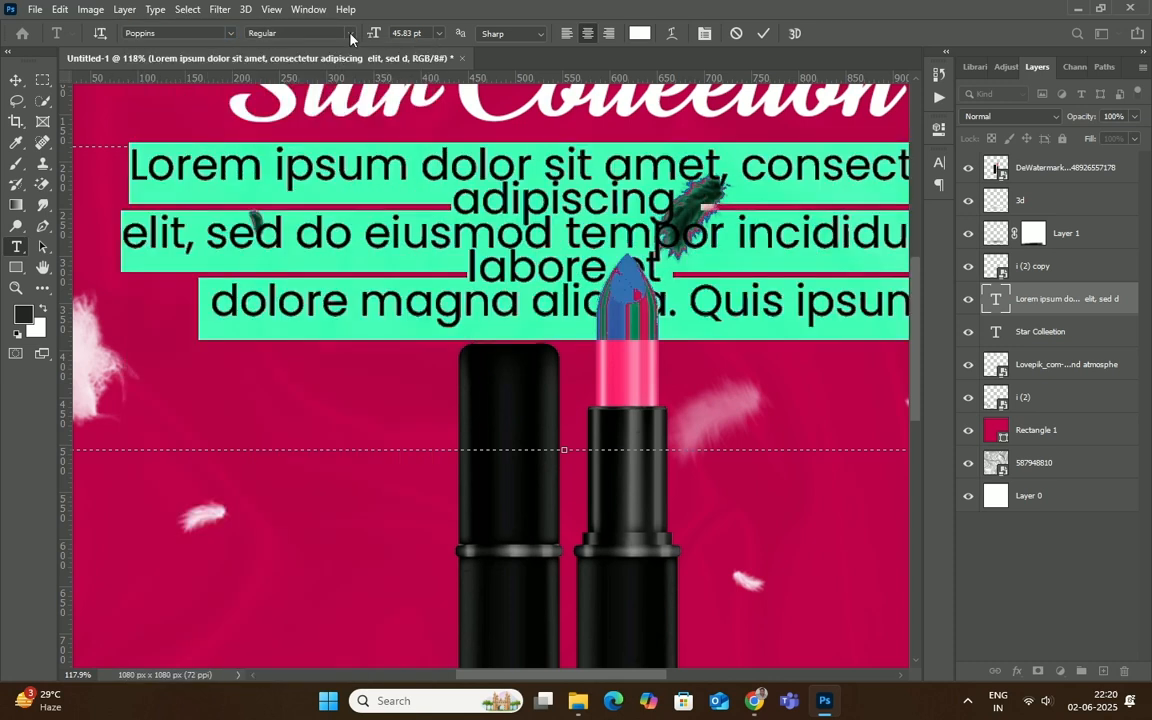
left_click(314, 32)
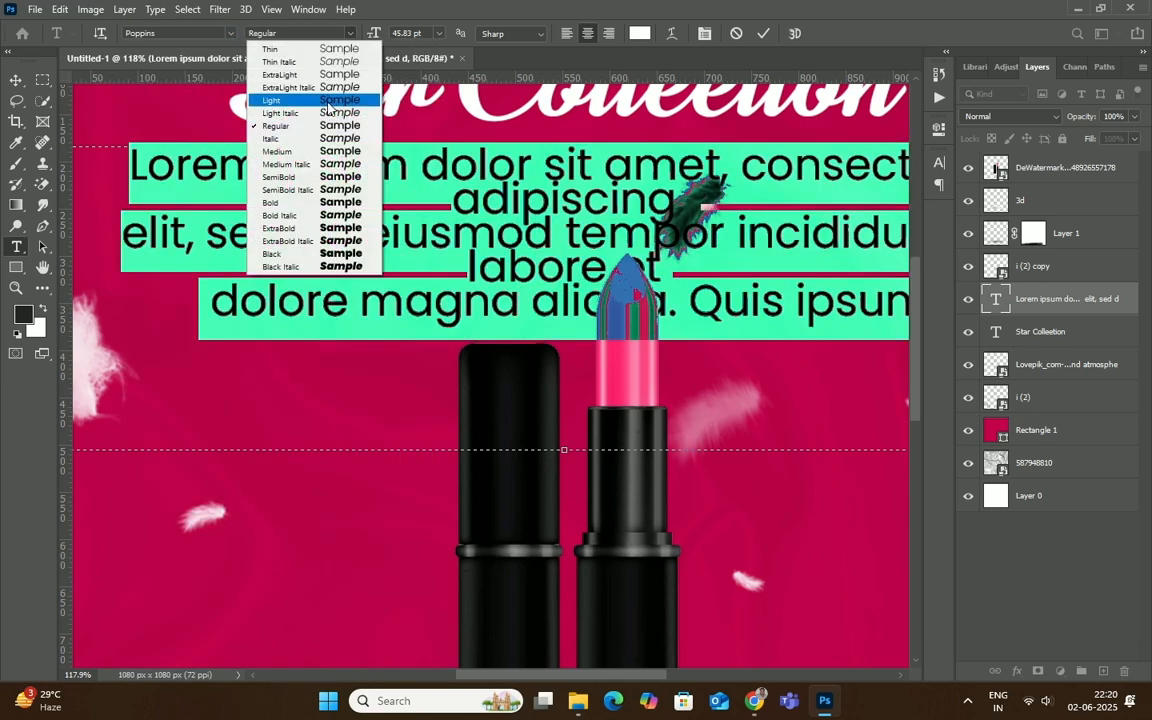
left_click(337, 152)
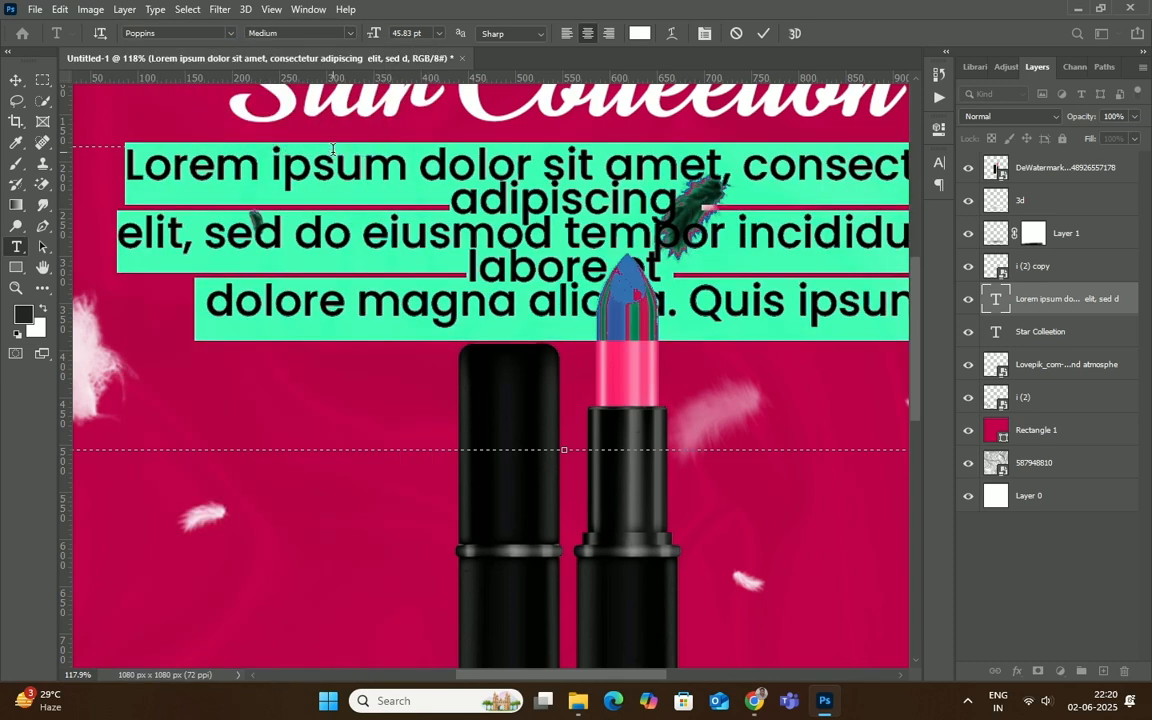
left_click(737, 34)
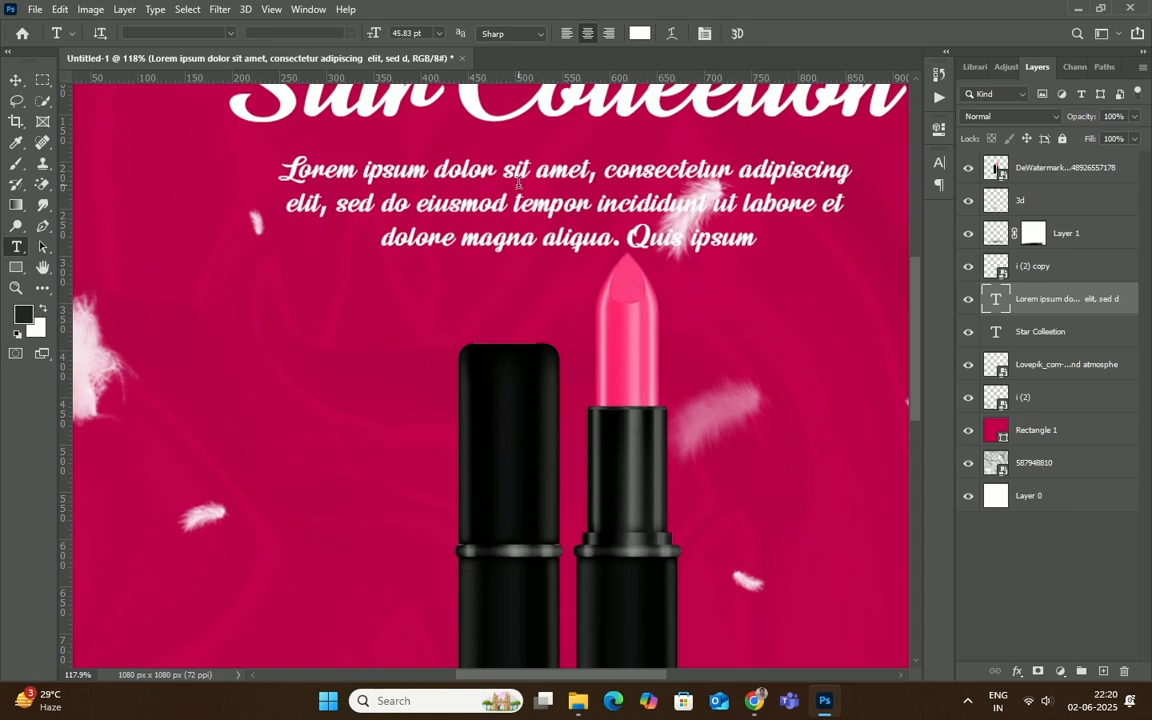
- Set the font size of the whole placeholder paragraph to 30 pt
scroll(573, 226, "down", 2)
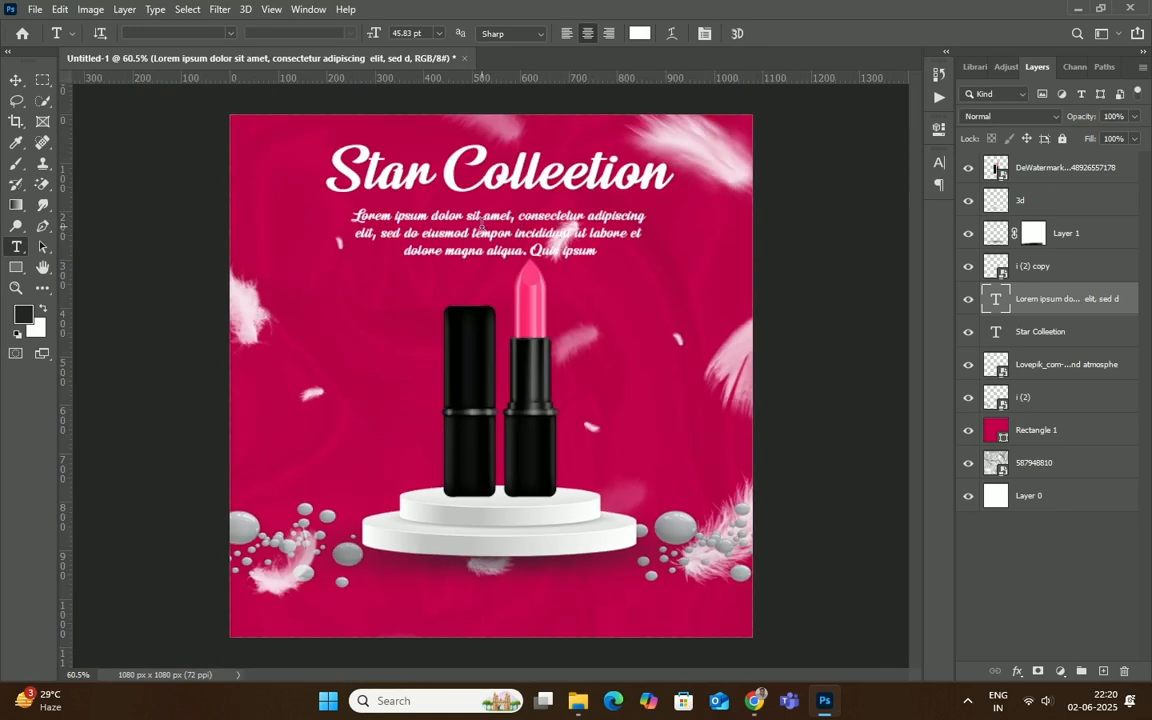
scroll(437, 201, "up", 2)
left_click_drag(232, 180, 712, 252)
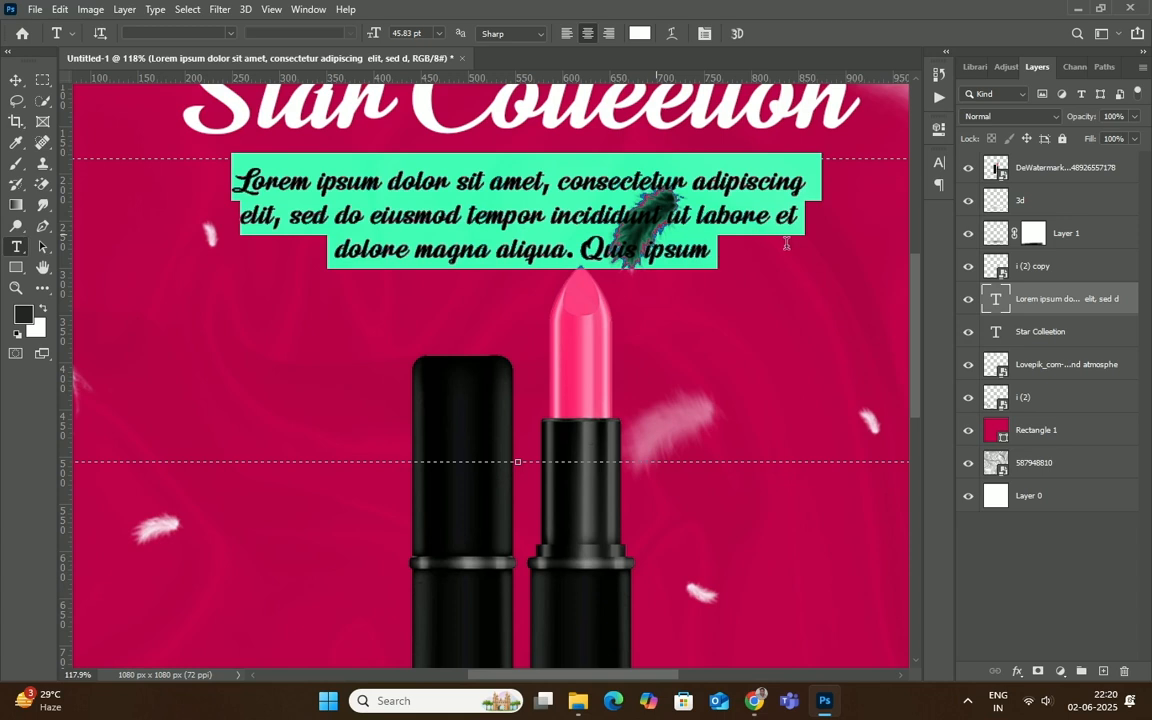
left_click(438, 33)
left_click(418, 215)
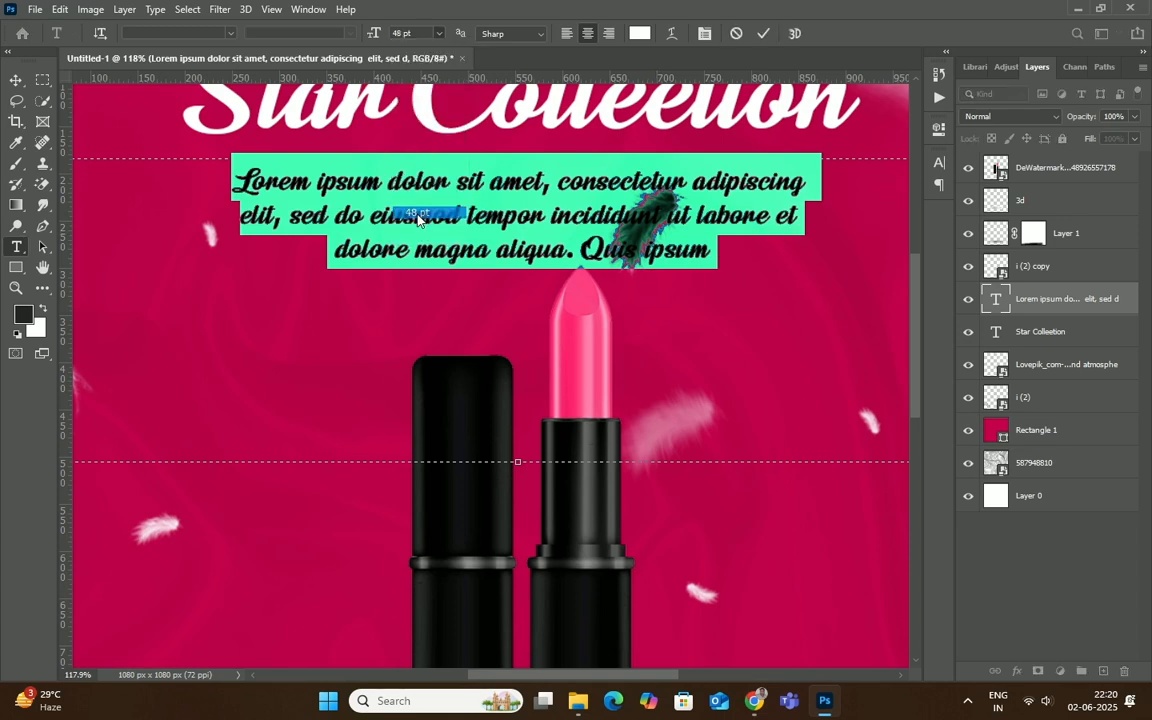
left_click(437, 33)
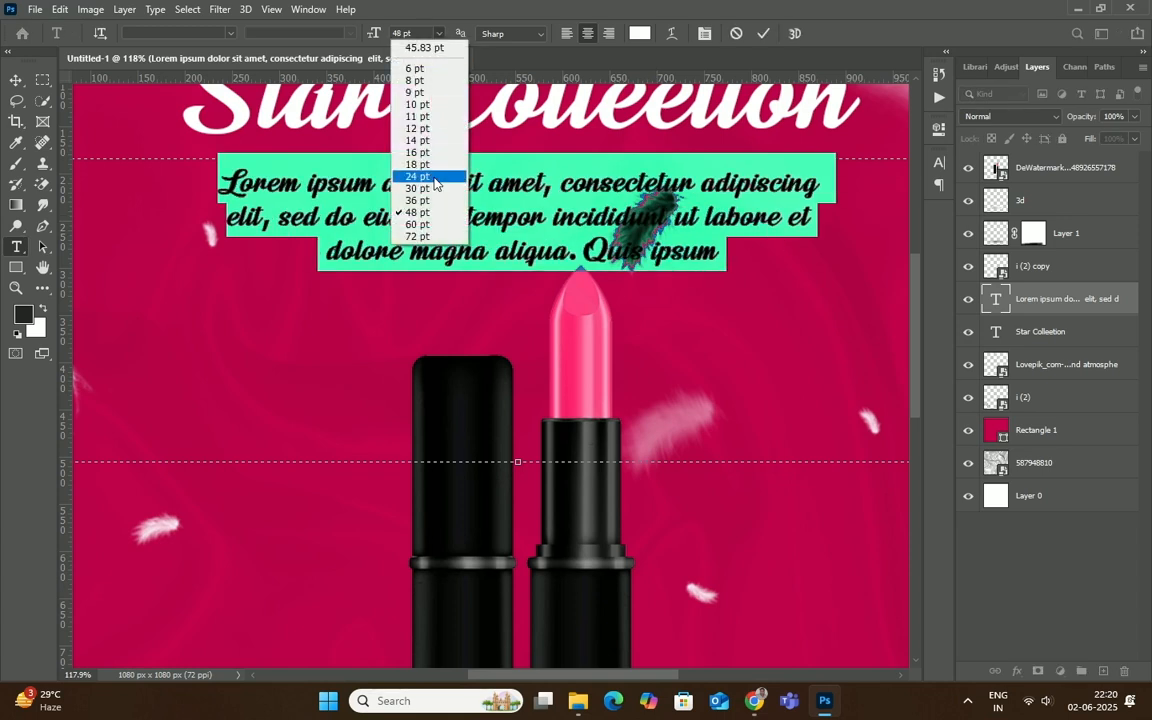
left_click(388, 188)
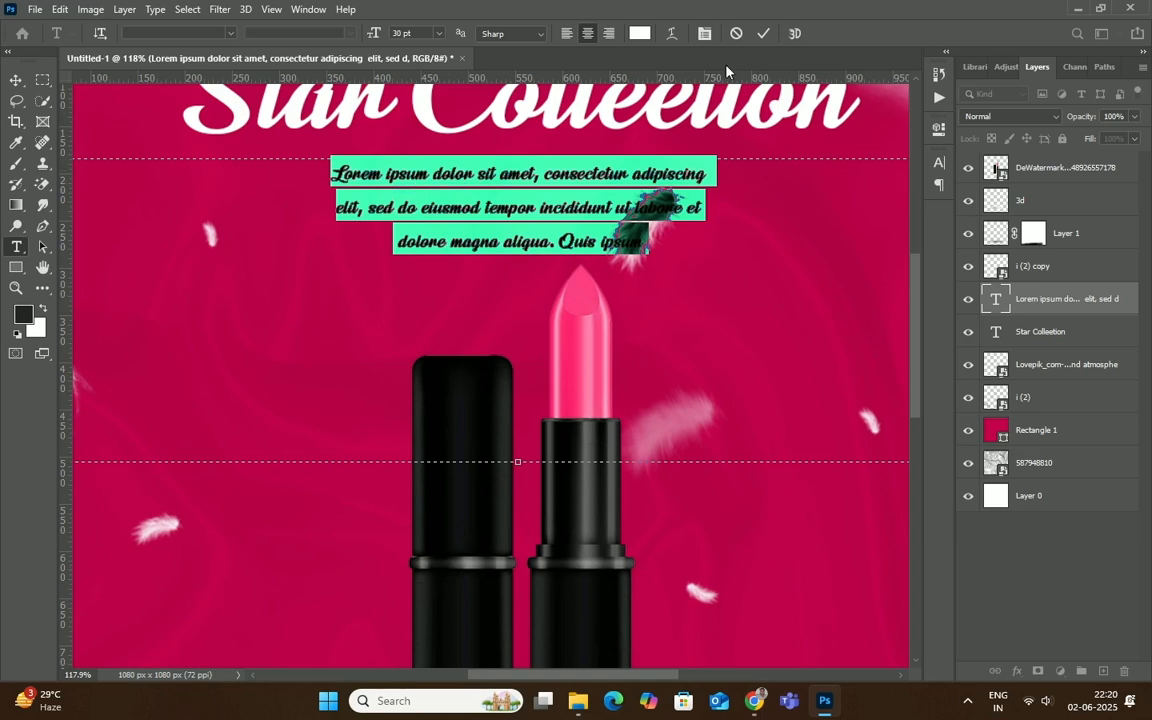
left_click(761, 34)
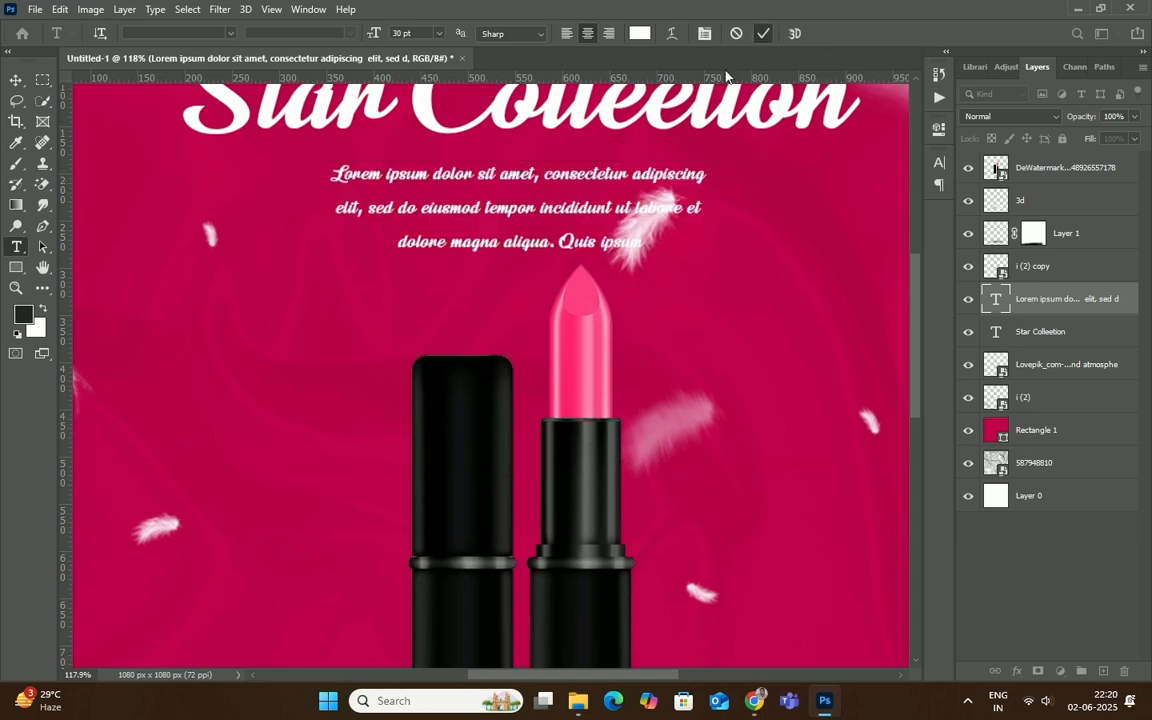
- Rebreak the placeholder paragraph so its first line ends after "sed do" and its second line after "et dolore"
left_click(341, 210)
key("BackSpace")
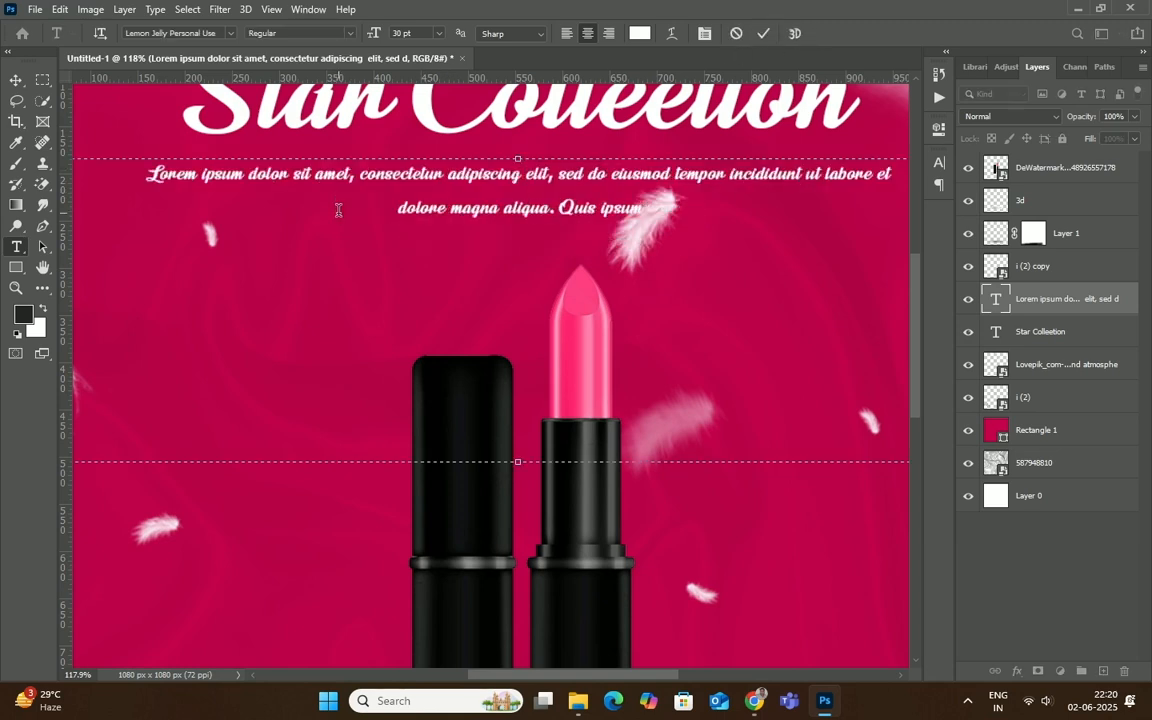
left_click(608, 176)
key("Return")
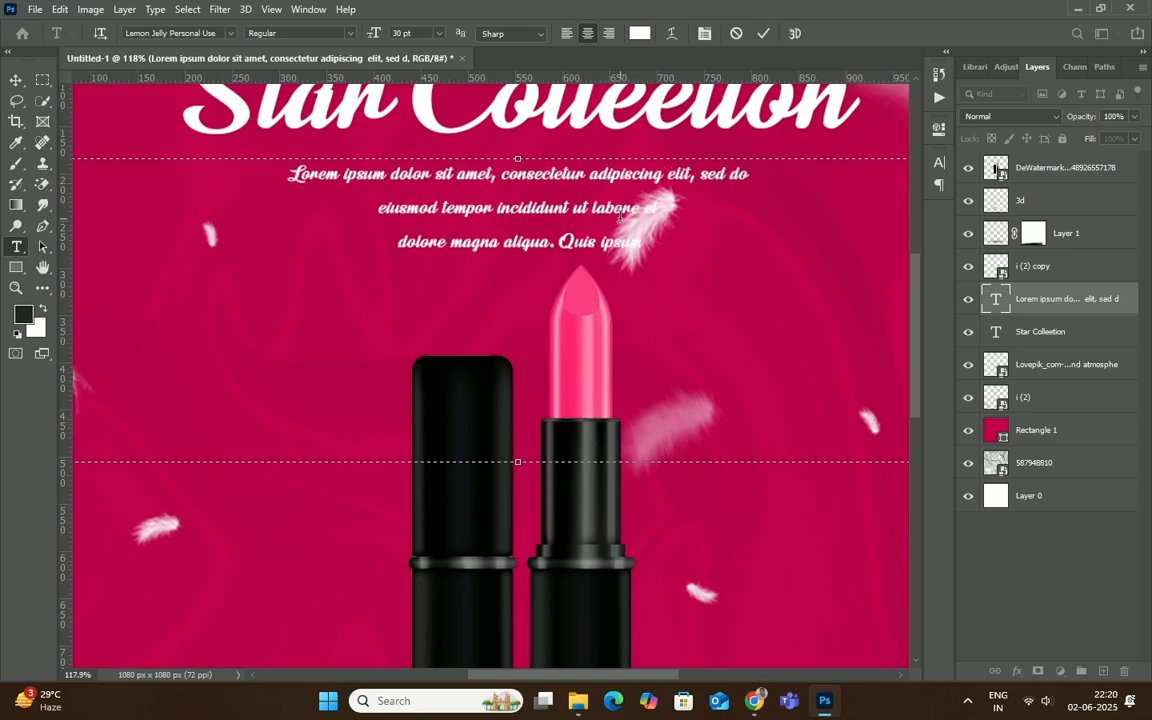
left_click(396, 243)
key("BackSpace")
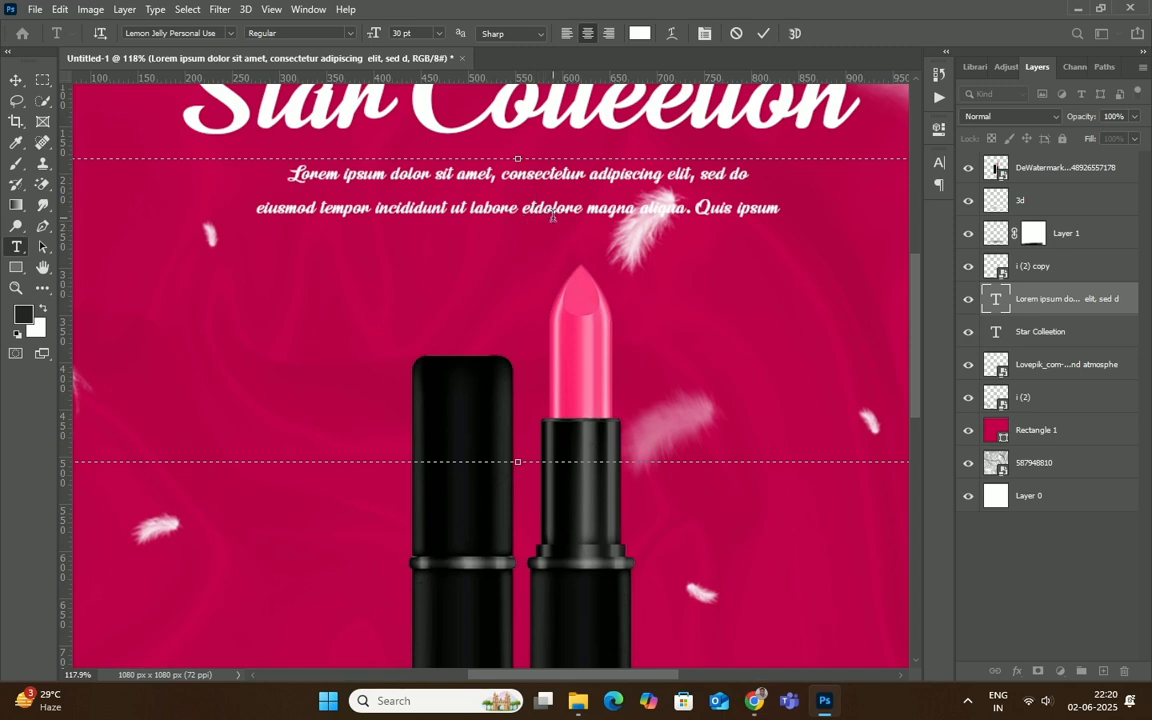
left_click(590, 210)
key("Return")
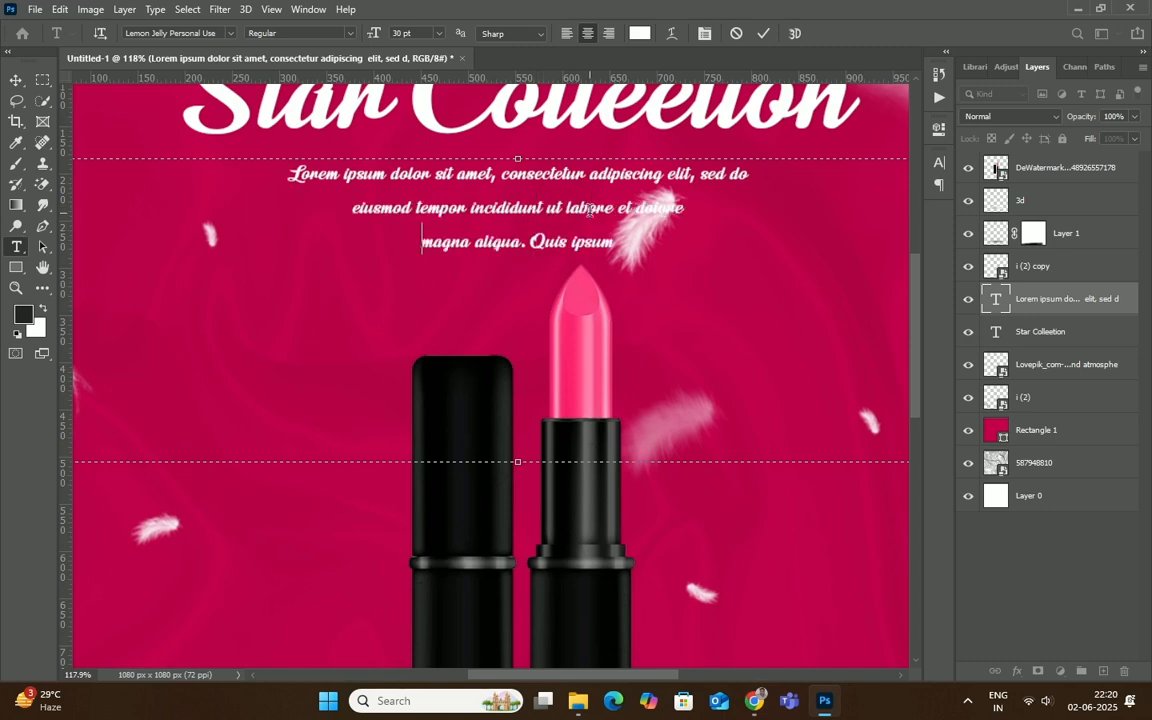
- Set the leading of all three placeholder paragraph lines to 20 pt and apply the text edit
left_click_drag(290, 176, 615, 242)
left_click(938, 129)
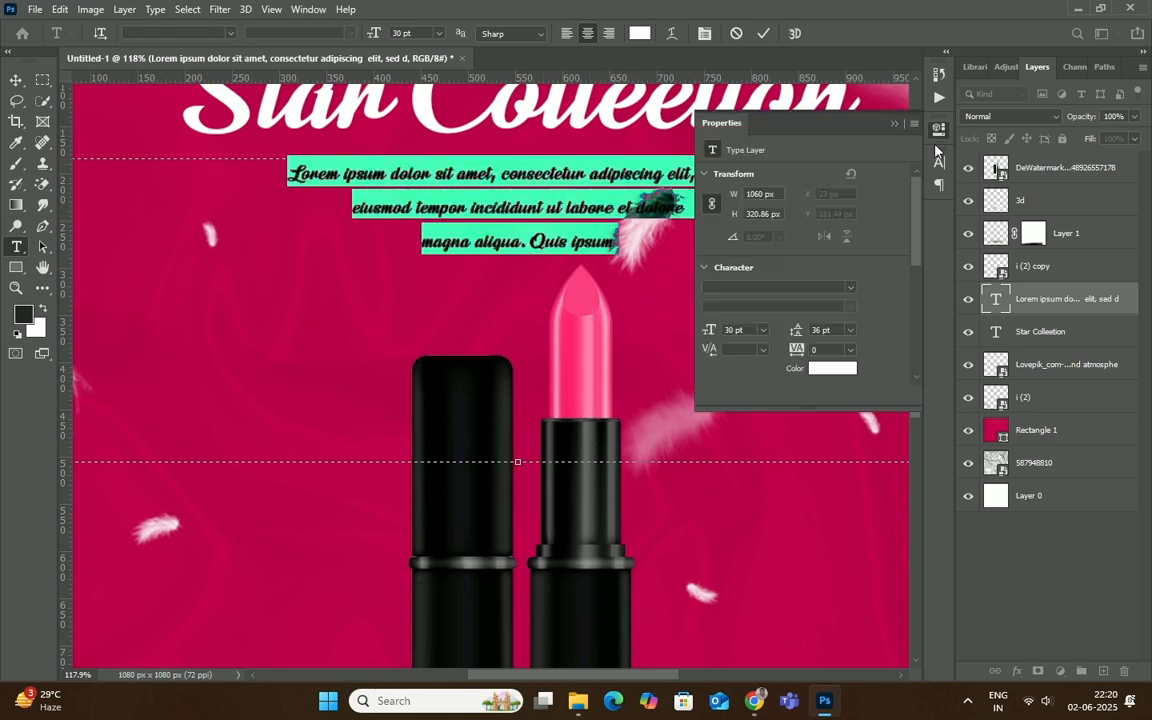
left_click(850, 330)
left_click(835, 461)
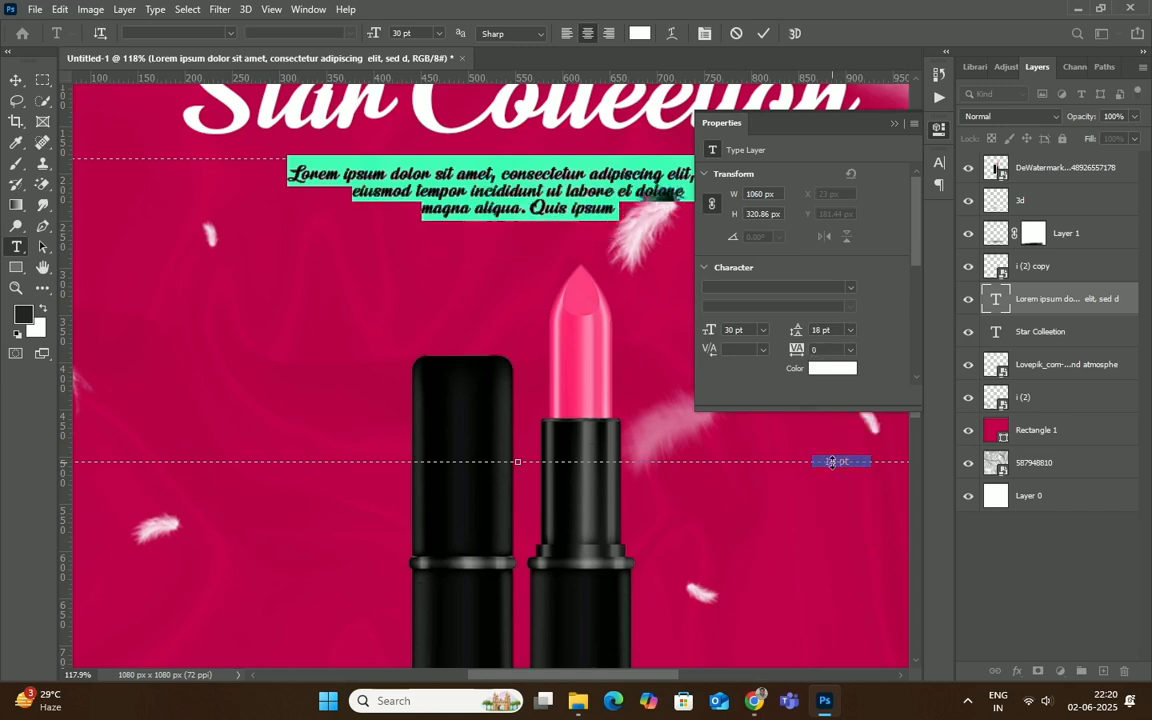
left_click(850, 330)
left_click(836, 471)
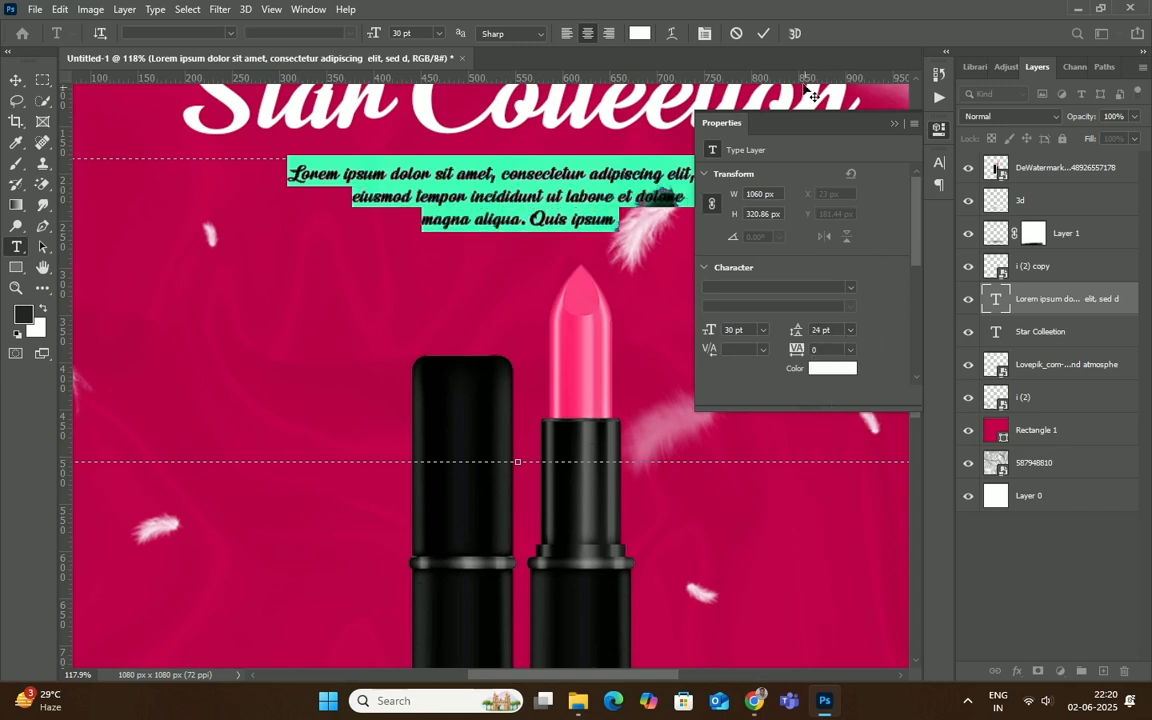
left_click(827, 332)
key("Return")
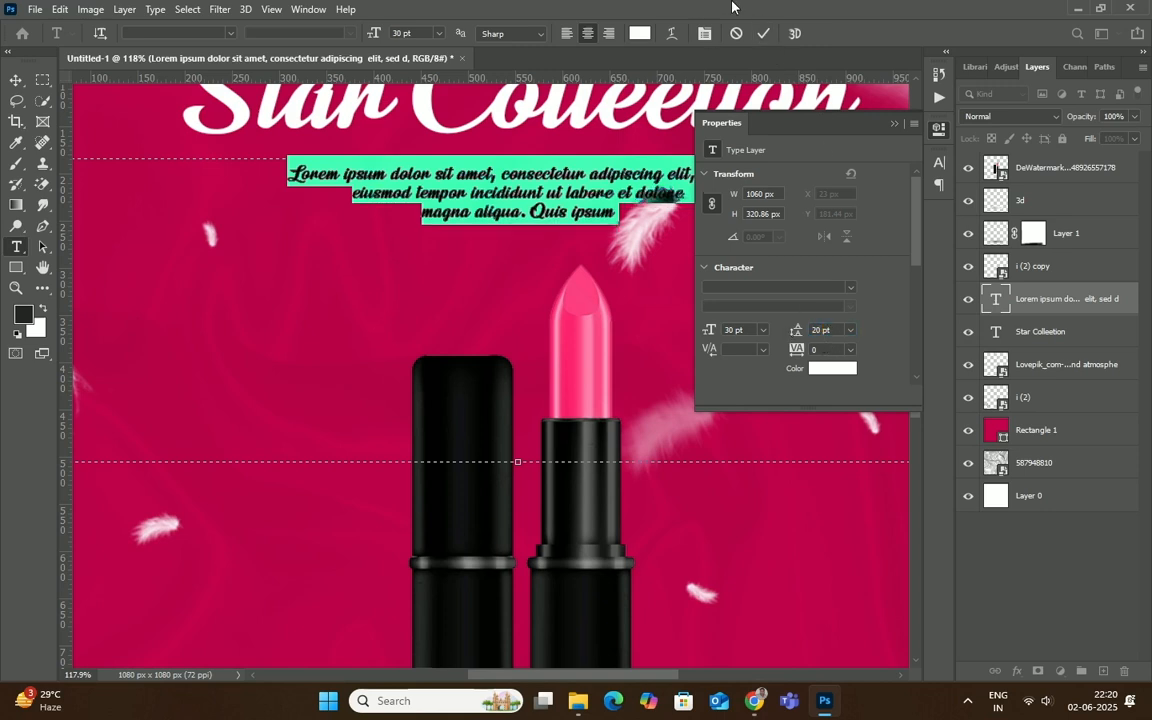
left_click(763, 33)
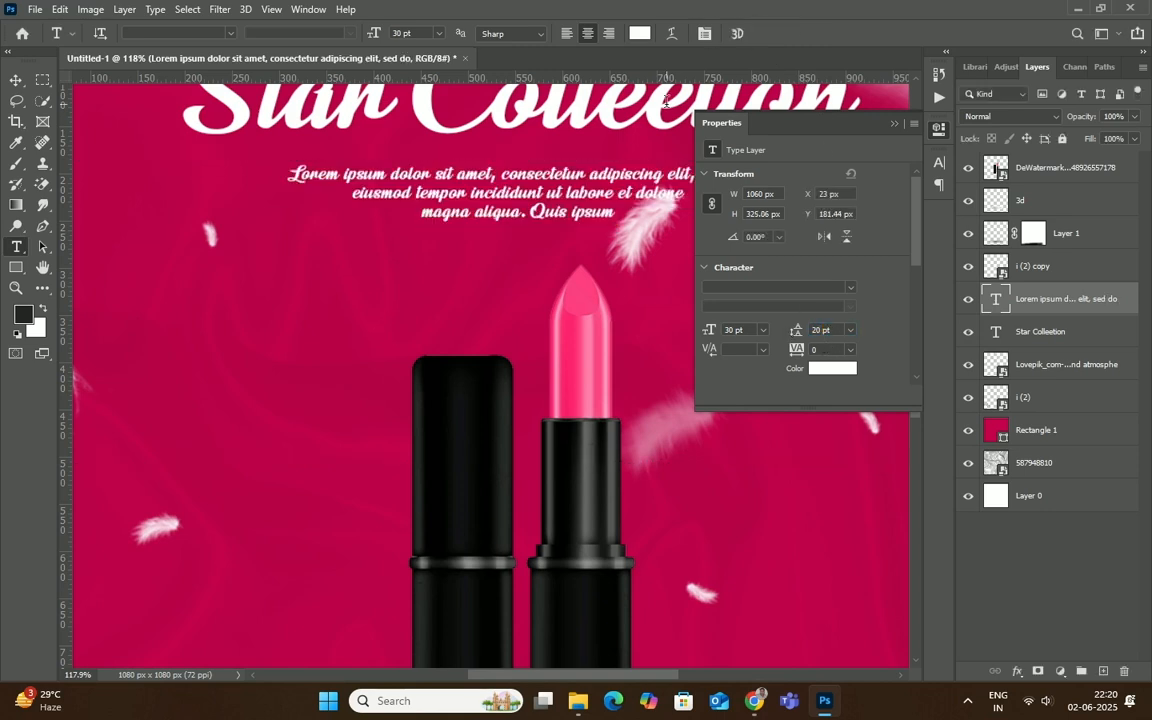
left_click(899, 127)
- Scale the placeholder paragraph to about 124% and position it centred just beneath the heading
scroll(586, 298, "down", 3)
scroll(465, 266, "up", 2)
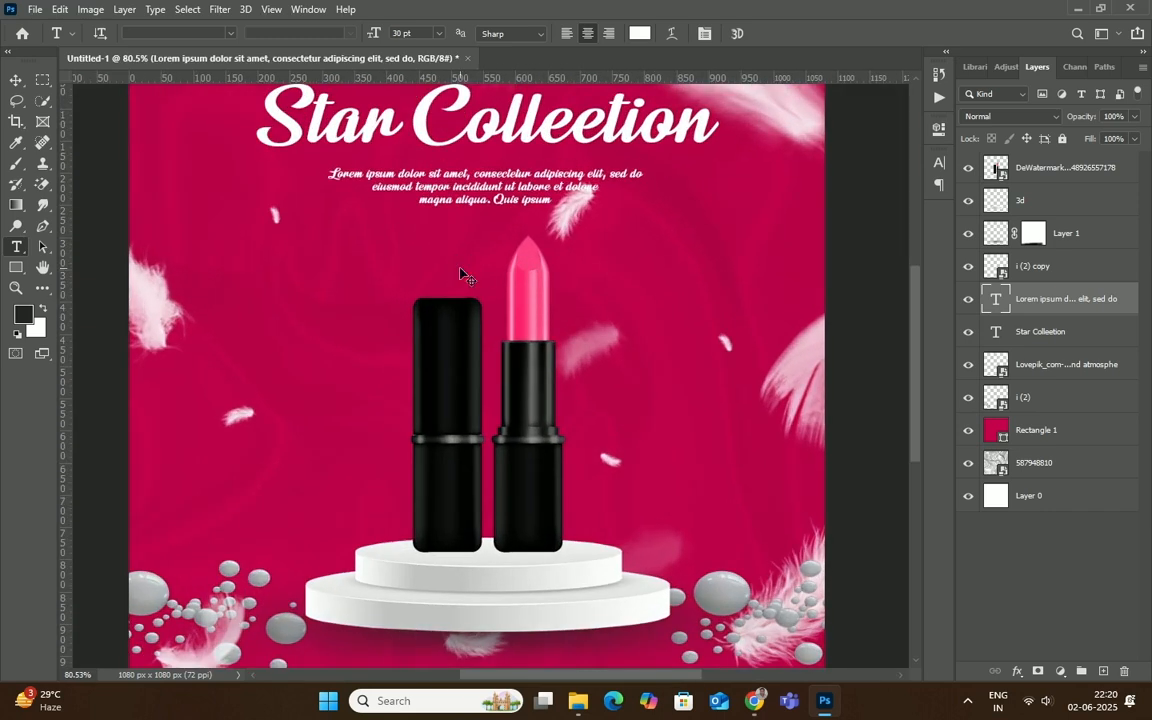
key("ctrl+t")
left_click_drag(822, 369, 906, 394)
mouse_move(545, 168)
left_mouse_down()
mouse_move(560, 192)
mouse_move(549, 188)
left_mouse_up()
scroll(536, 327, "down", 3)
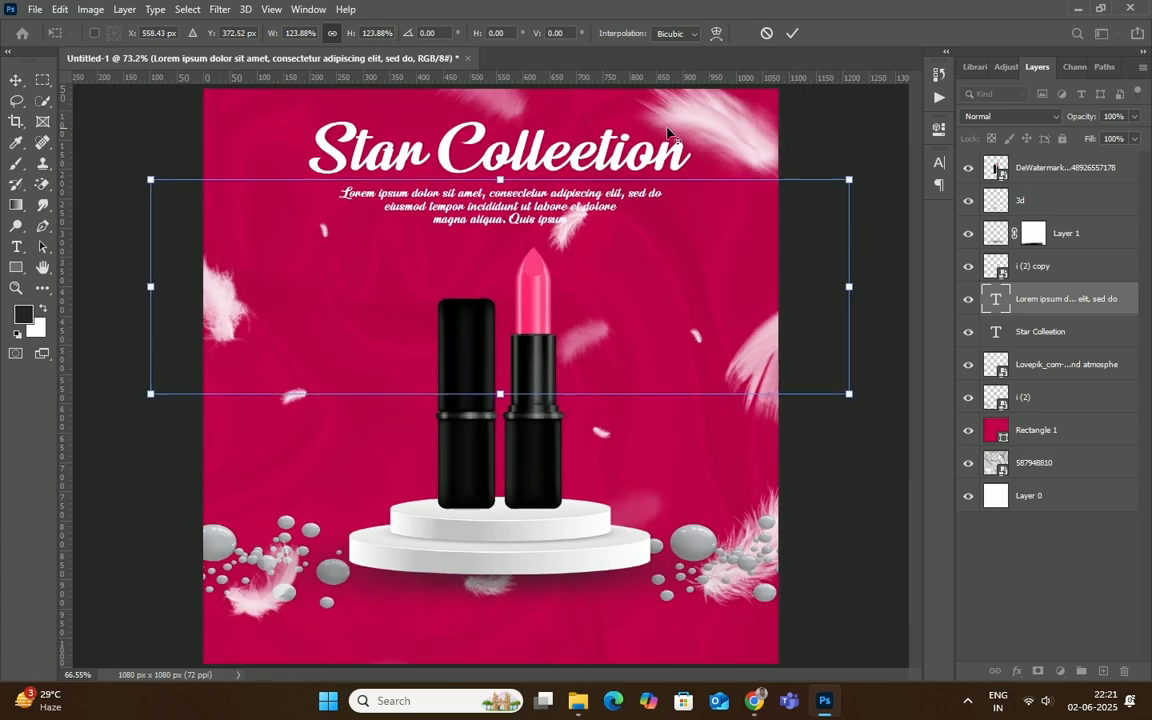
left_click(791, 33)
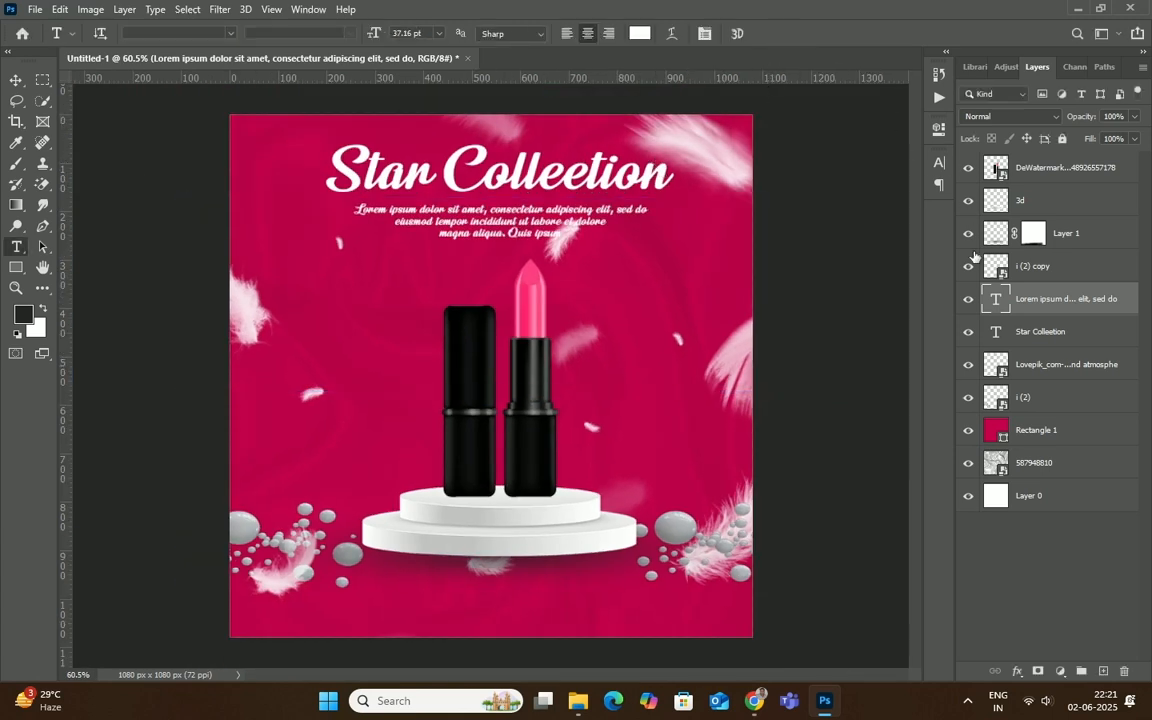
left_click(1040, 331, "shift")
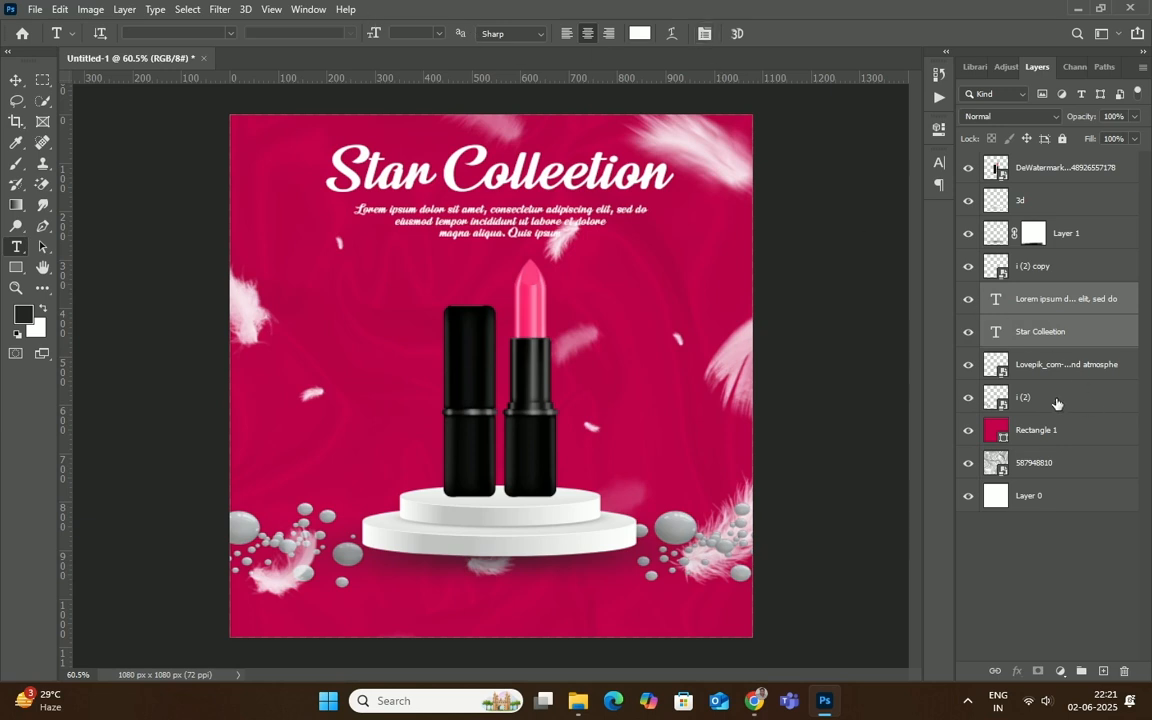
left_click(16, 77)
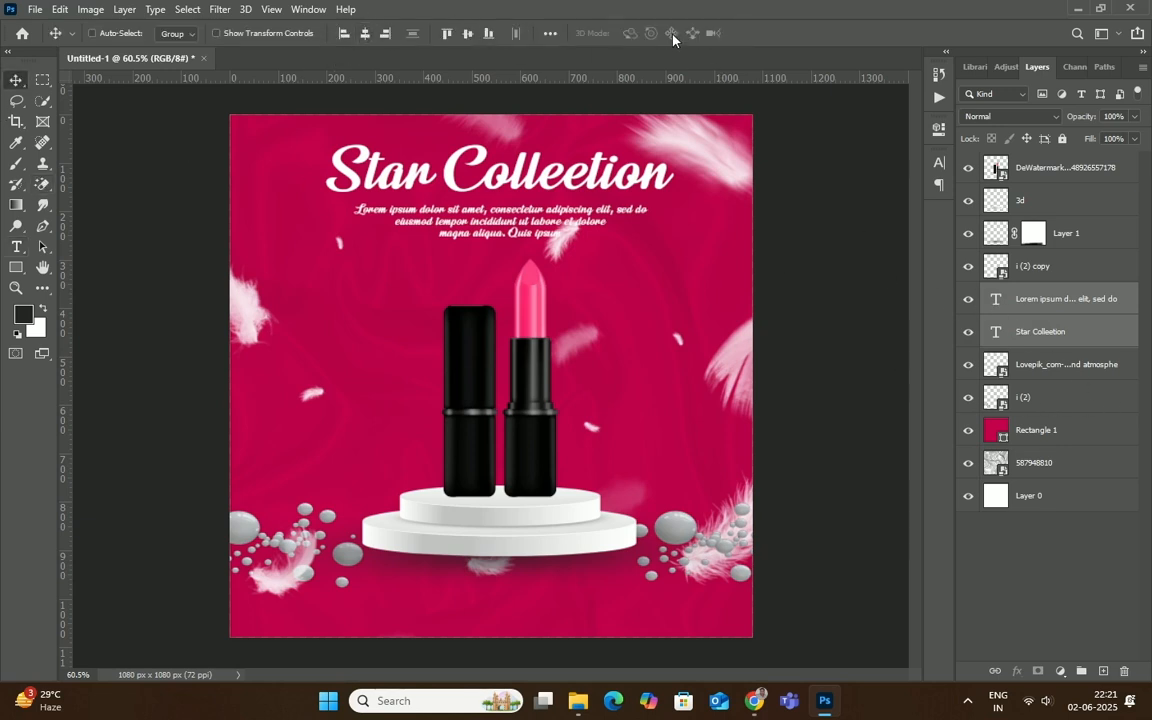
left_click(550, 34)
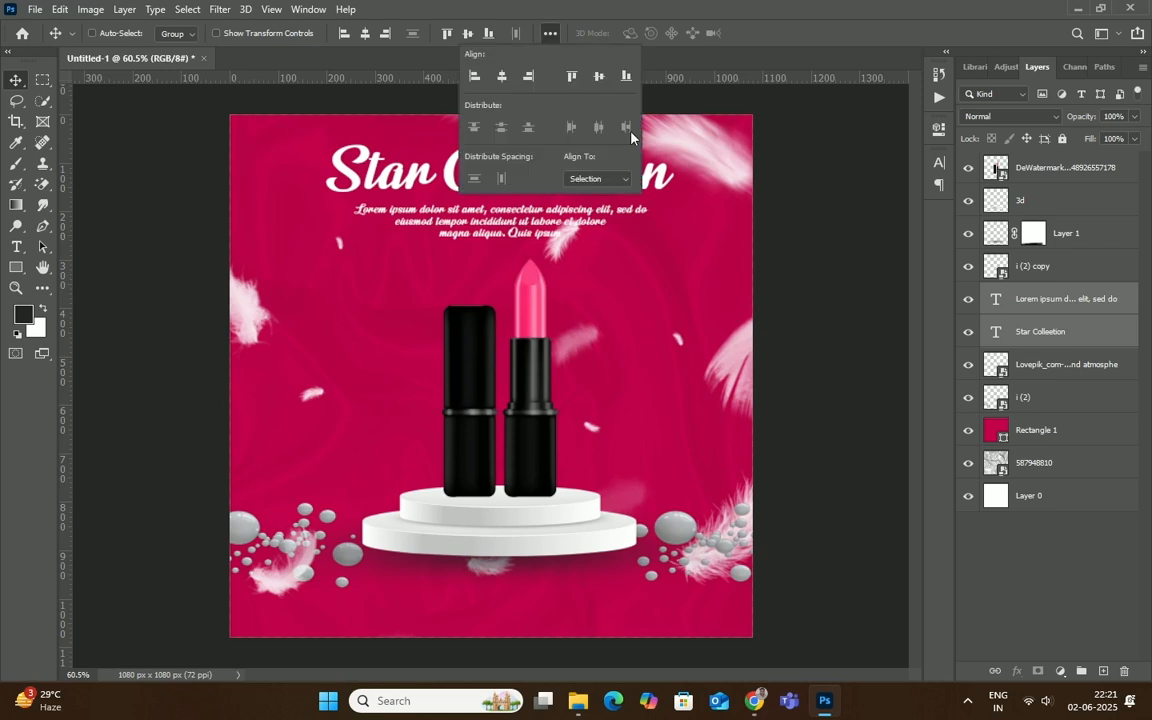
scroll(598, 207, "up", 3)
scroll(598, 207, "down", 4)
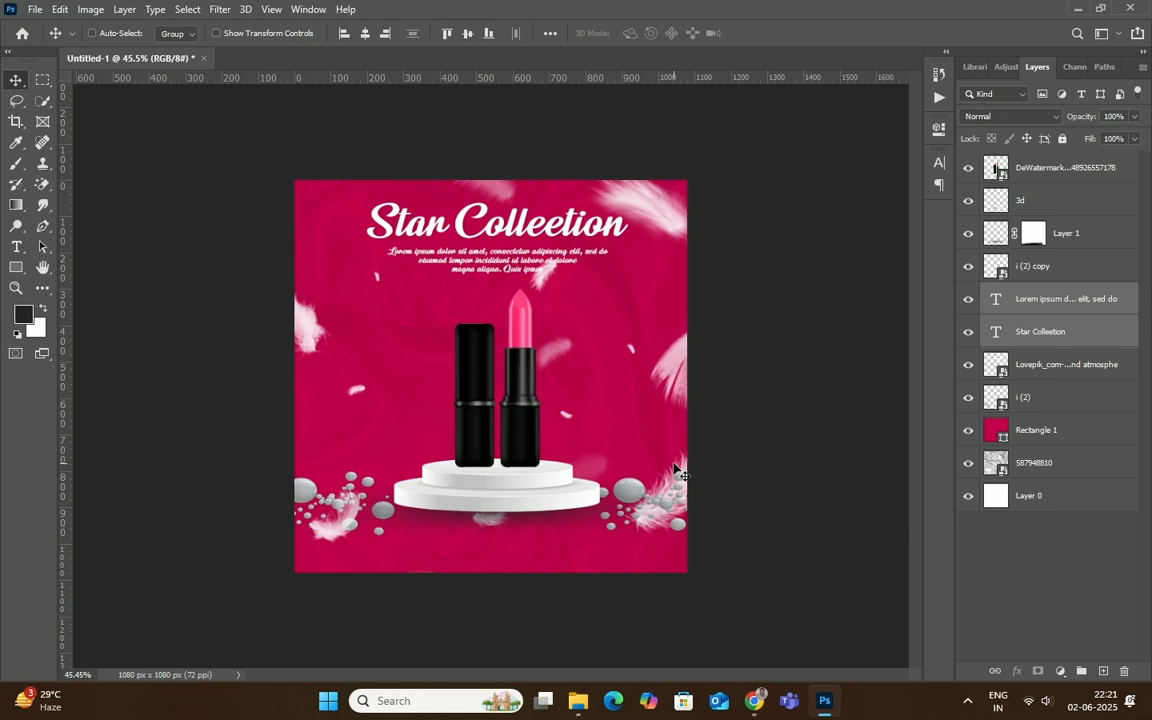
scroll(490, 340, "up", 3)
scroll(485, 313, "down", 3)
- Draw the hand-drawn double-circle custom shape from the Custom Shapes (1) 3 set, about 204 x 168 px, beside the lipstick cap on the poster's left side
left_click(16, 267)
left_click(90, 343)
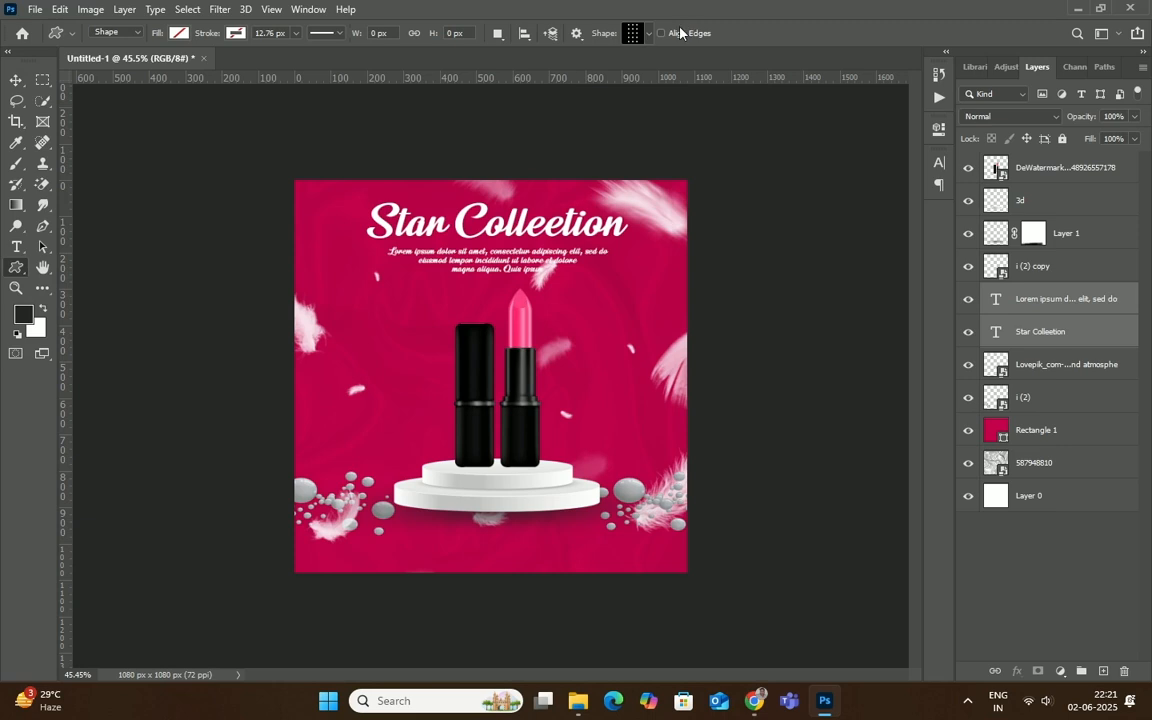
left_click(647, 36)
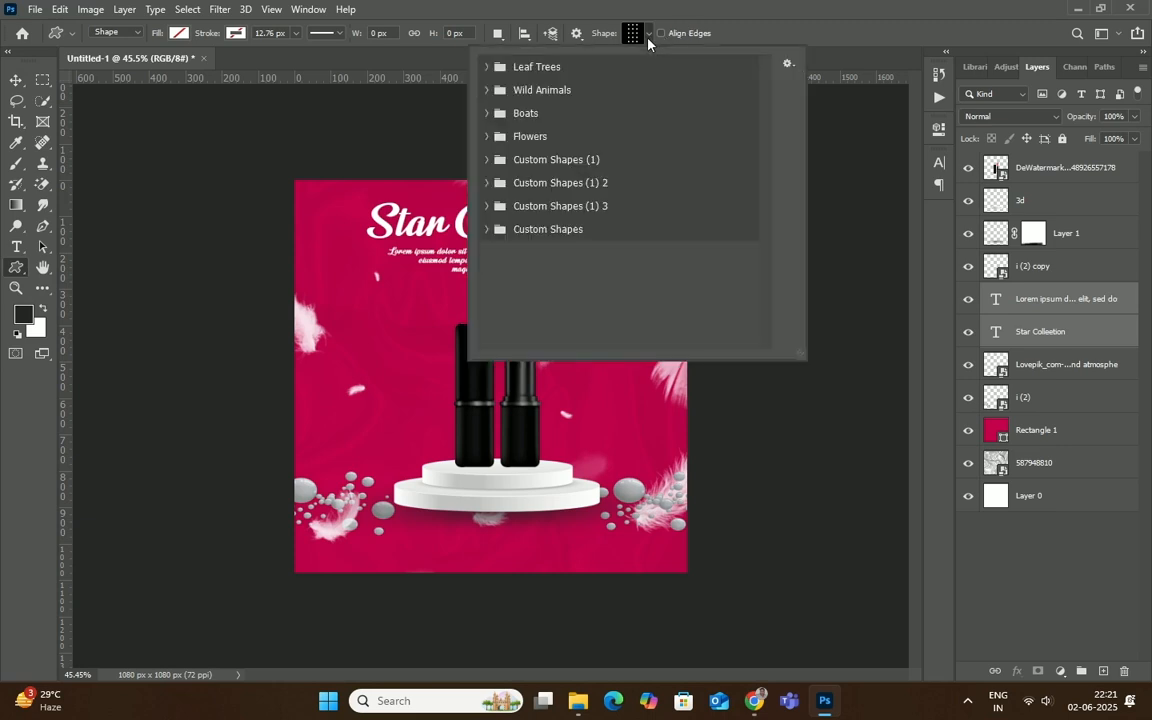
left_click(488, 231)
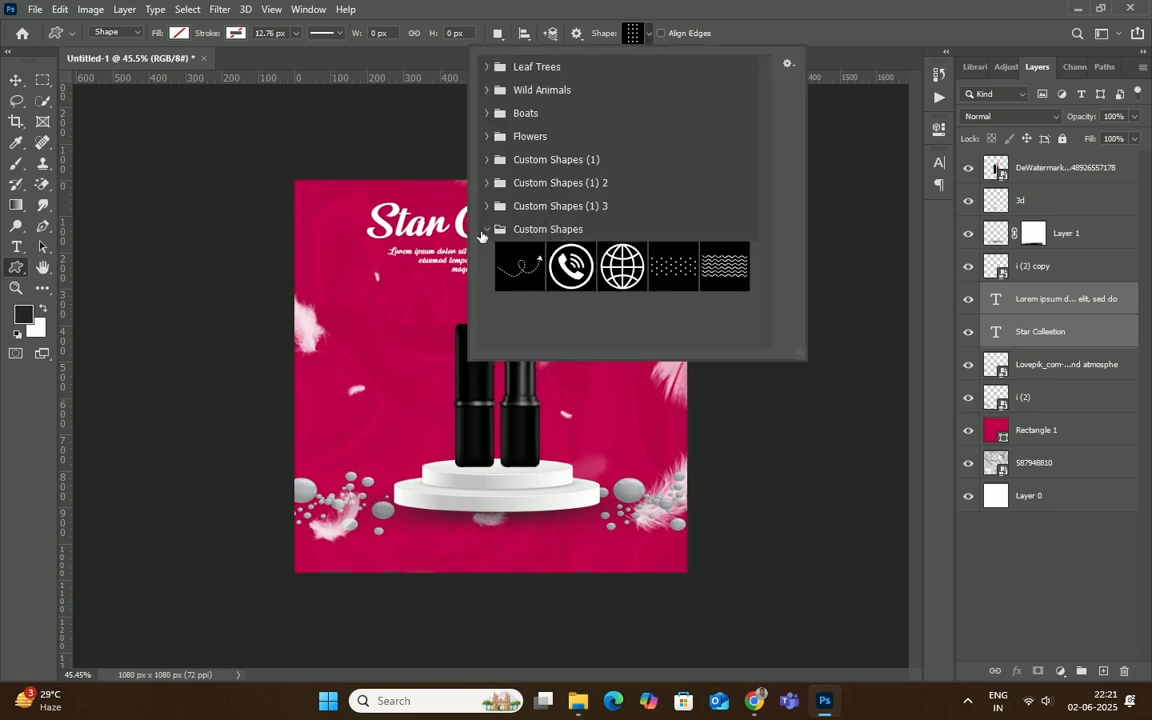
left_click(487, 230)
left_click(488, 206)
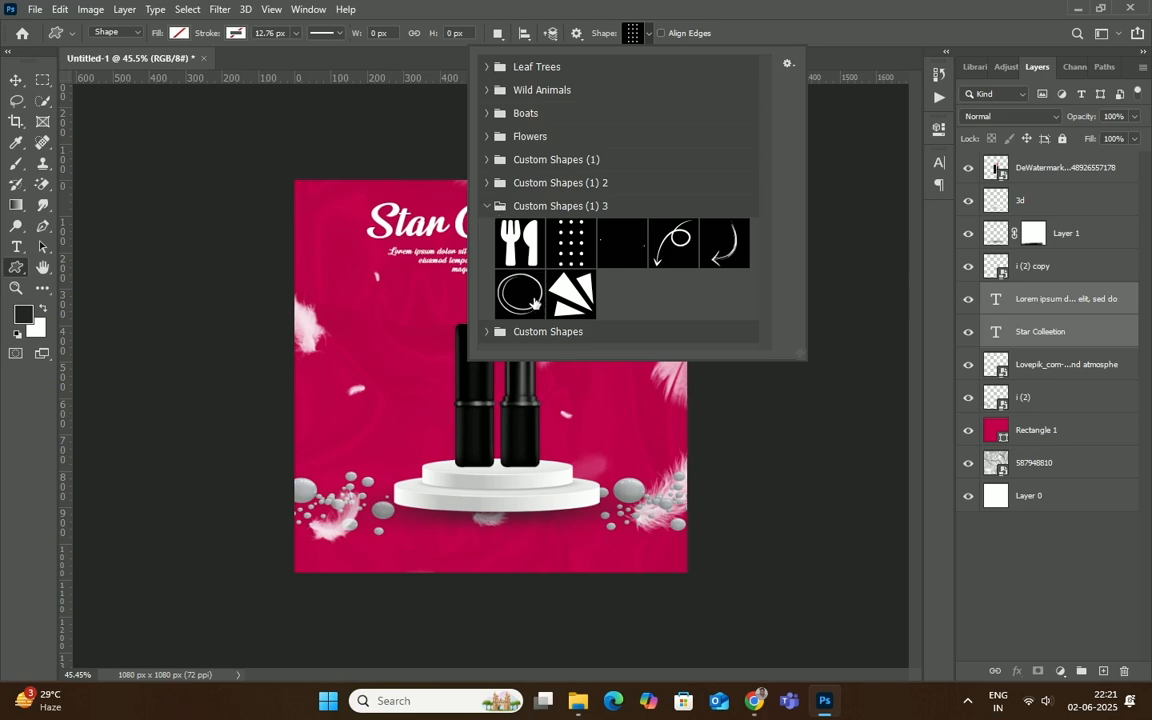
left_click(522, 294)
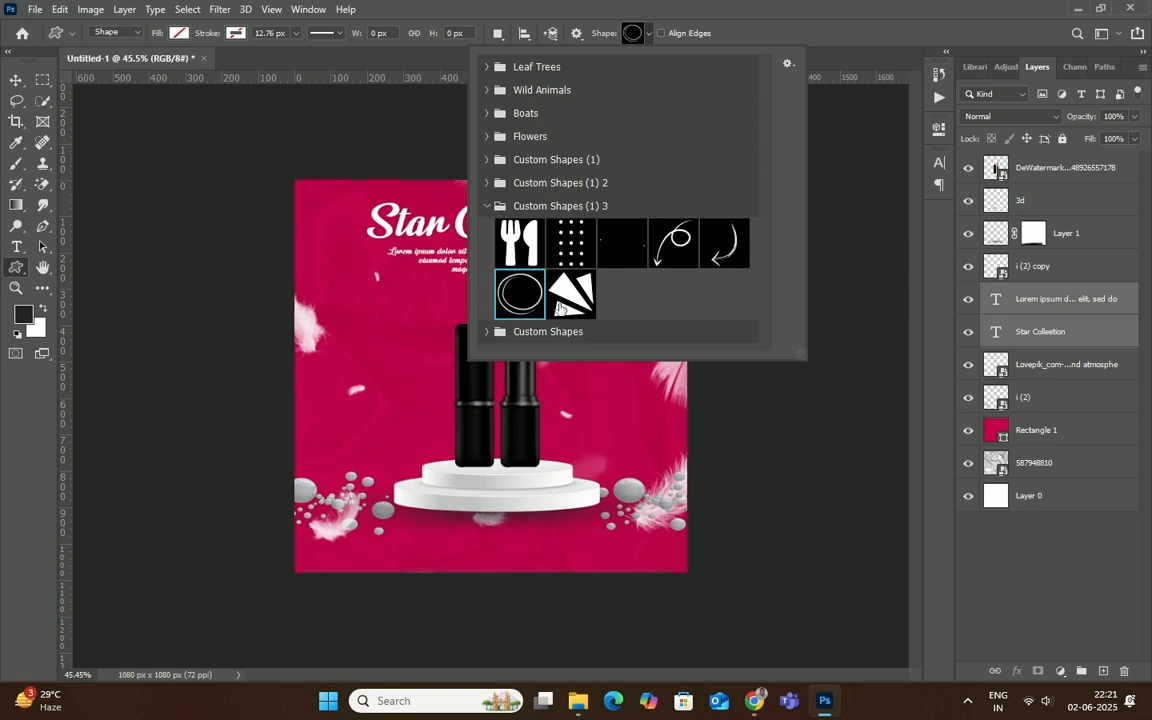
left_click_drag(346, 330, 382, 359)
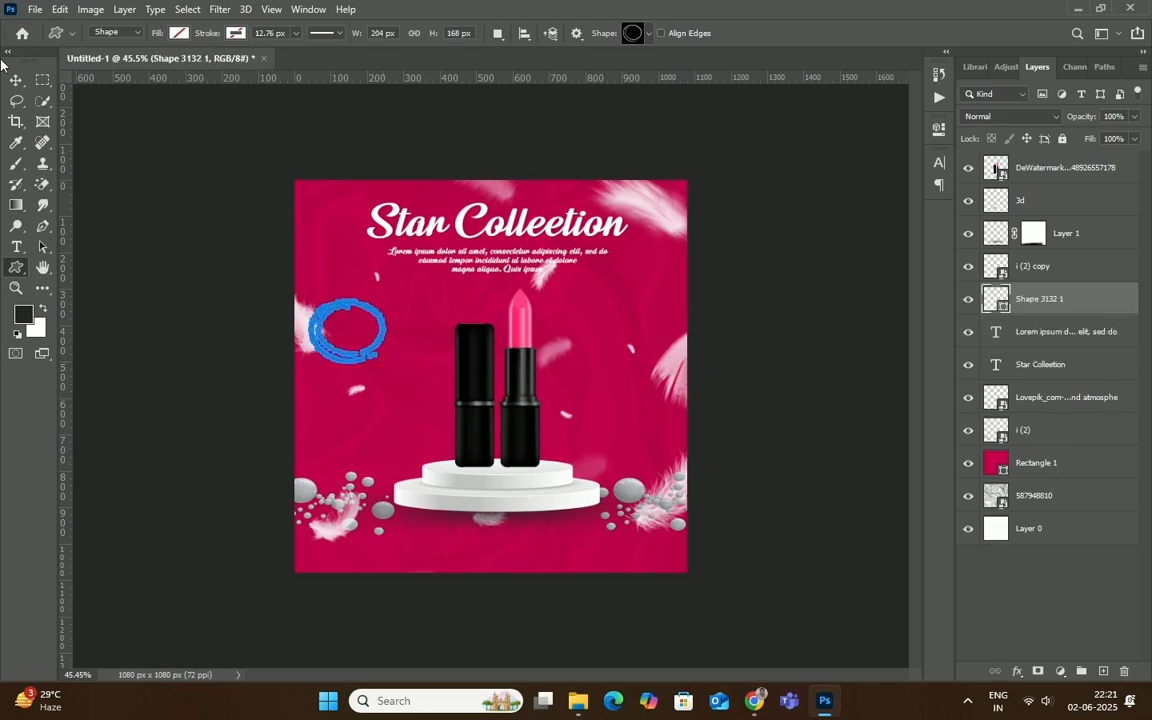
- Set the stroke colour of the hand-drawn double-circle shape to white
left_click(237, 34)
left_click(135, 118)
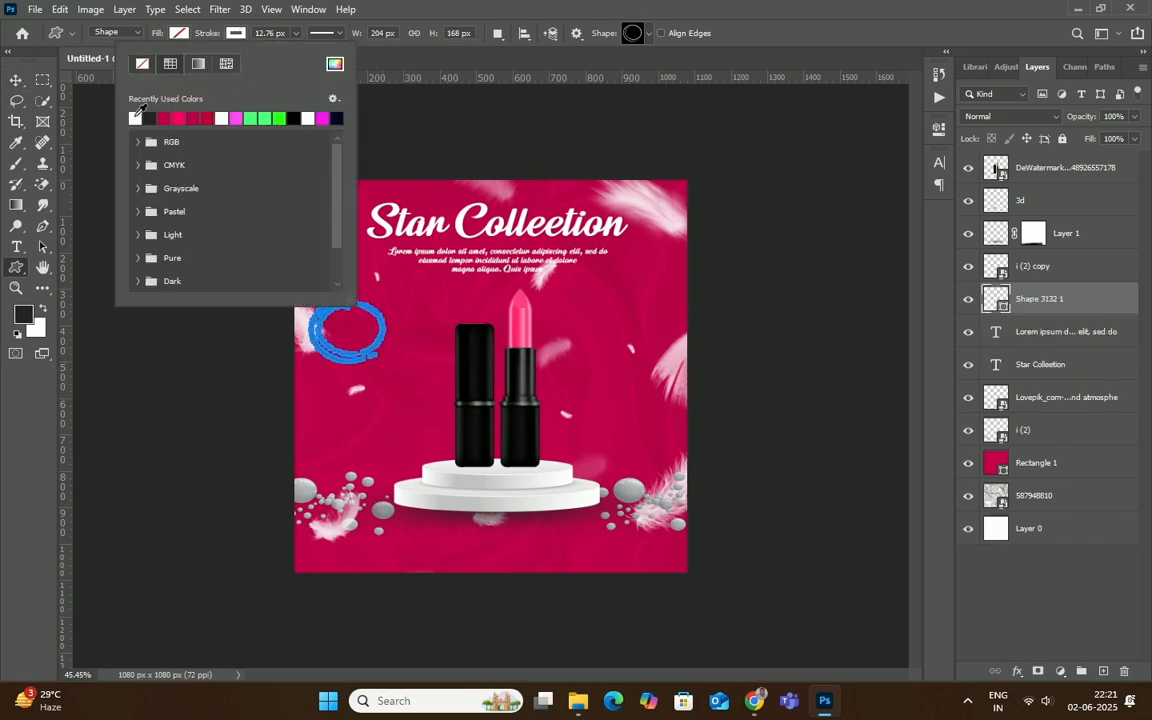
left_click(16, 80)
key("ctrl+plus")
key("ctrl+plus")
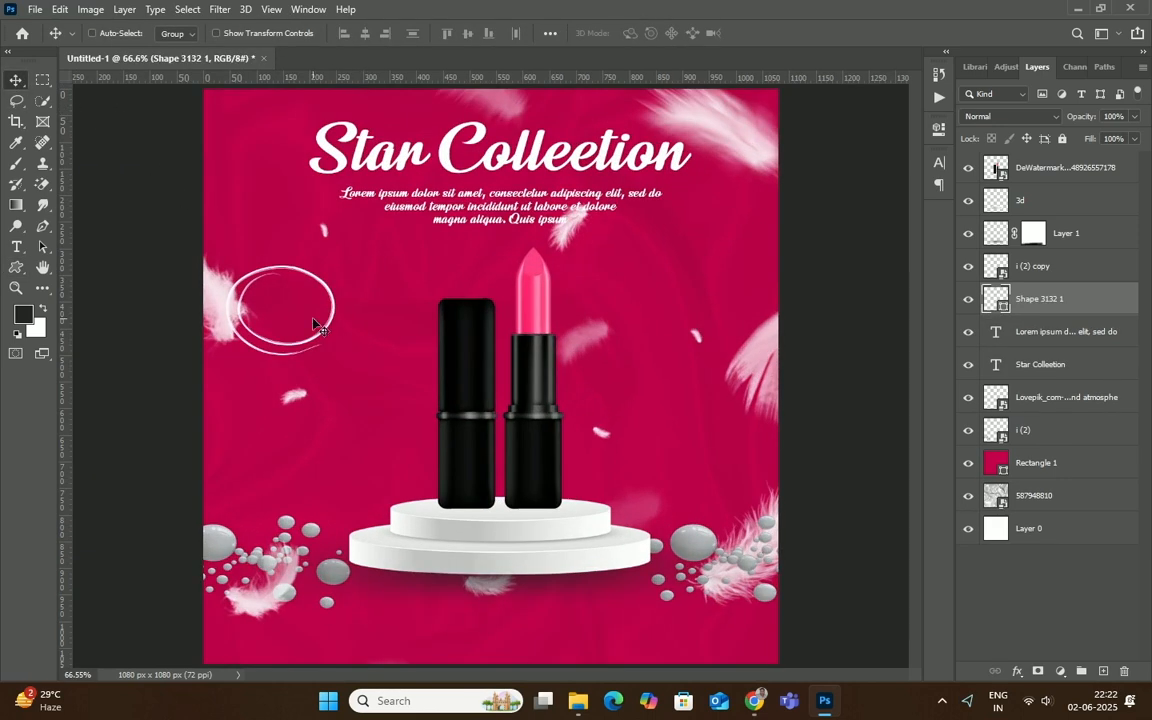